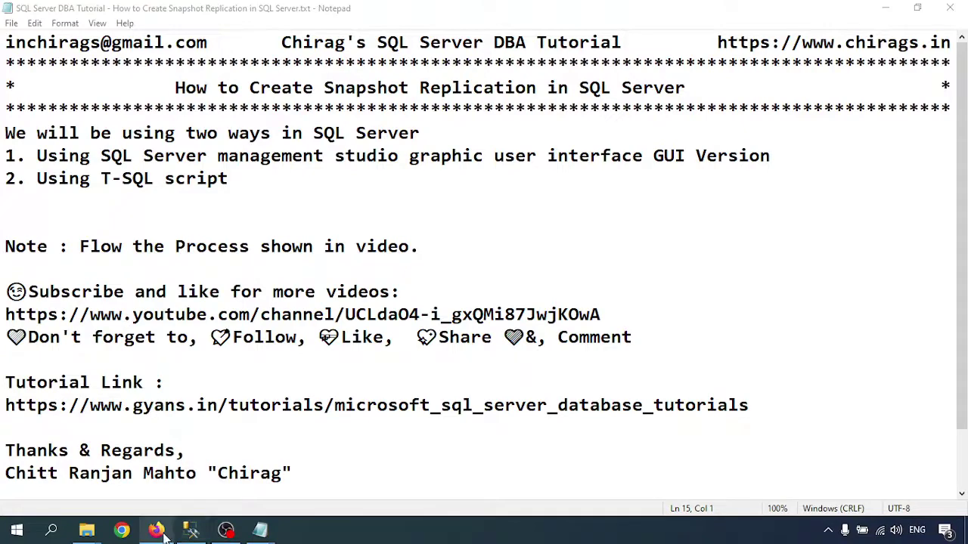
# View the two connected server instances in SQL Server Management Studio and switch to the Steps.txt notes in Notepad
pyautogui.click(191, 529)
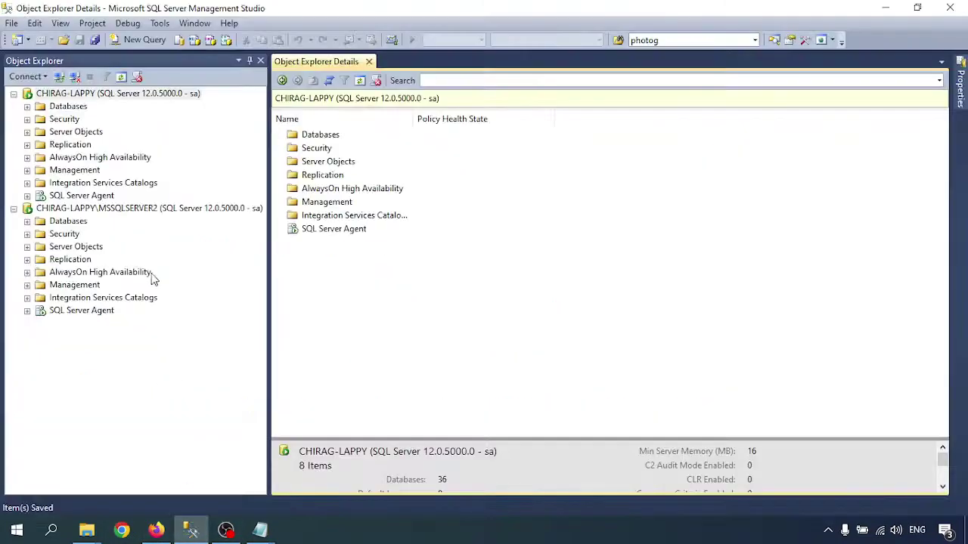
pyautogui.click(163, 389)
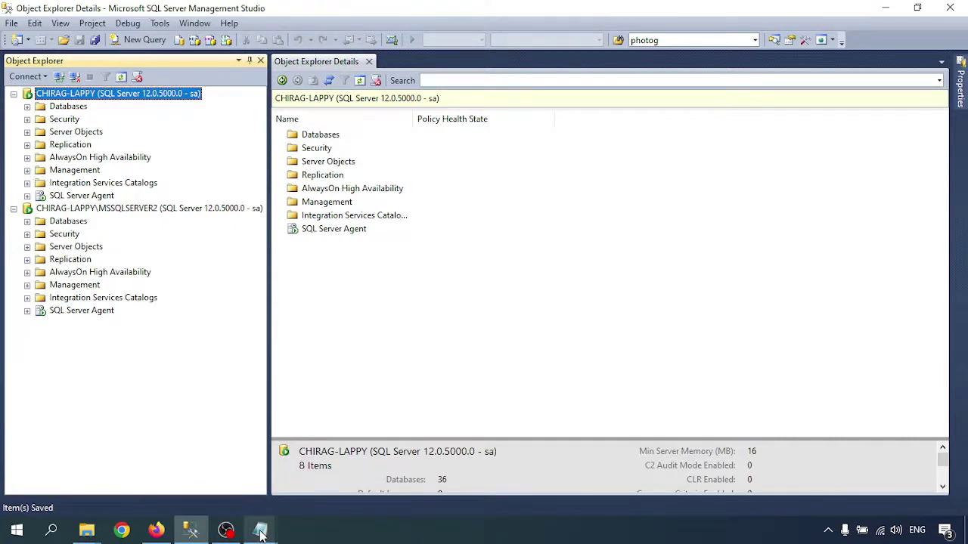
pyautogui.moveTo(259, 535)
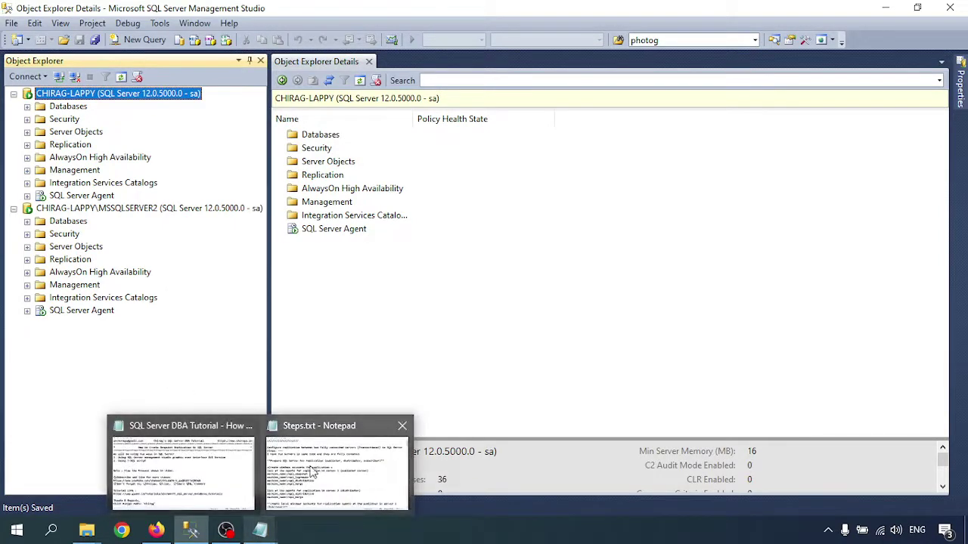
pyautogui.click(336, 461)
pyautogui.click(229, 291)
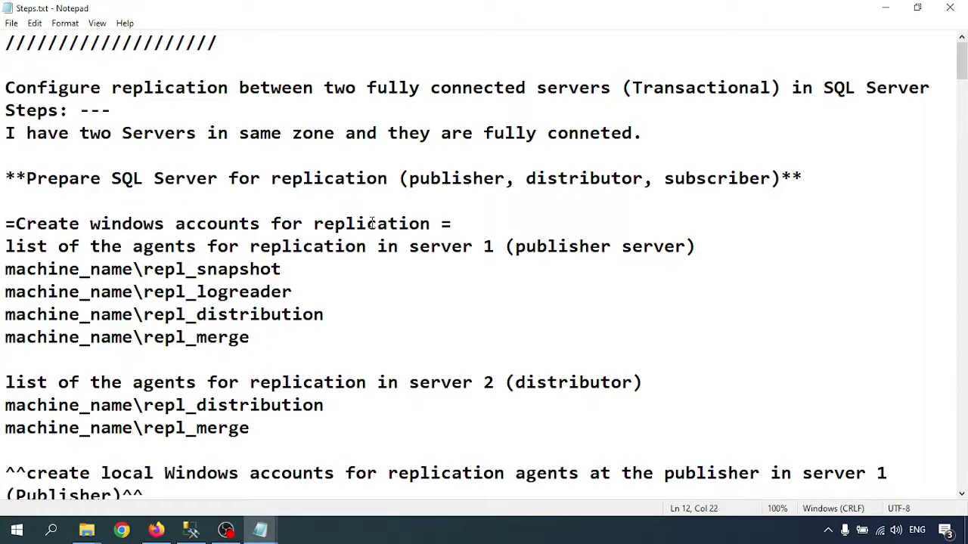
# Read the lists of replication agent accounts for the publisher server and the distributor in Steps.txt
pyautogui.moveTo(294, 182); pyautogui.dragTo(452, 180)
pyautogui.scroll(-2, 300, 210)
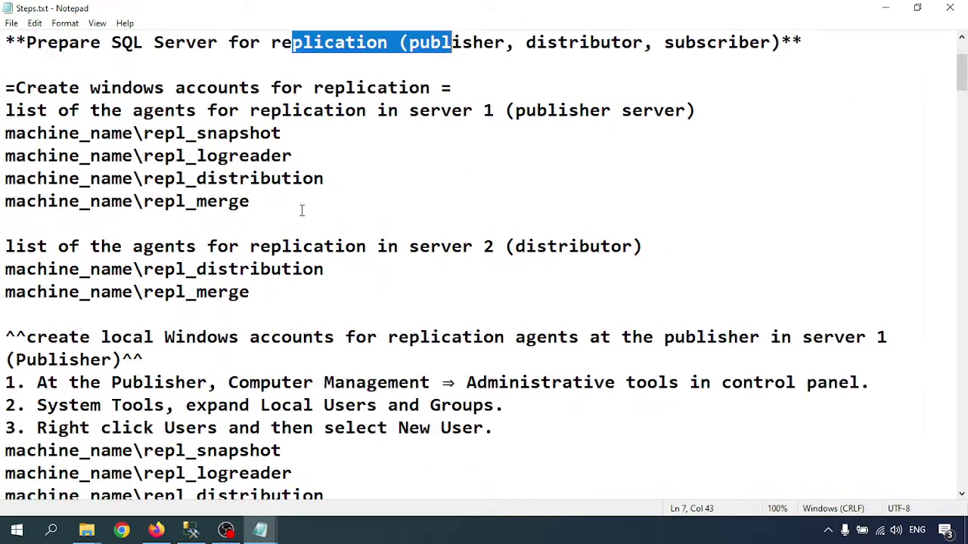
pyautogui.scroll(-2, 176, 245)
pyautogui.scroll(3, 176, 245)
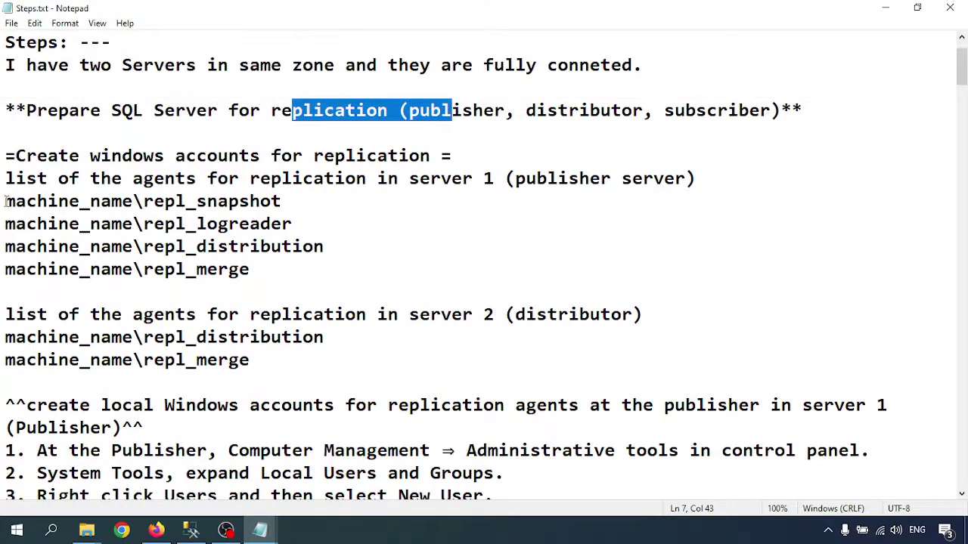
pyautogui.moveTo(6, 201); pyautogui.dragTo(292, 279)
pyautogui.scroll(-4, 289, 269)
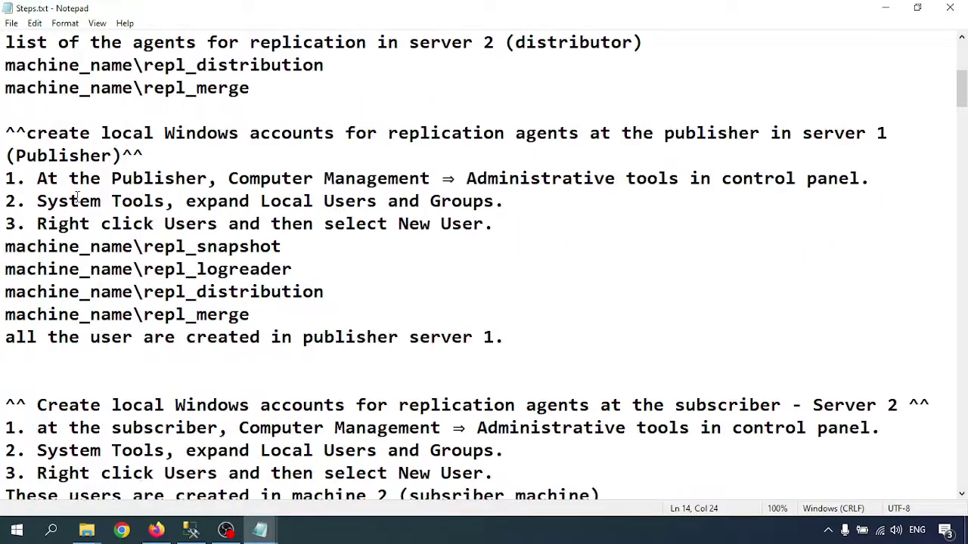
# Examine the instructions for creating the snapshot, logreader, distribution and merge Windows accounts at the publisher
pyautogui.click(53, 170)
pyautogui.moveTo(37, 179); pyautogui.dragTo(521, 313)
pyautogui.doubleClick(511, 179)
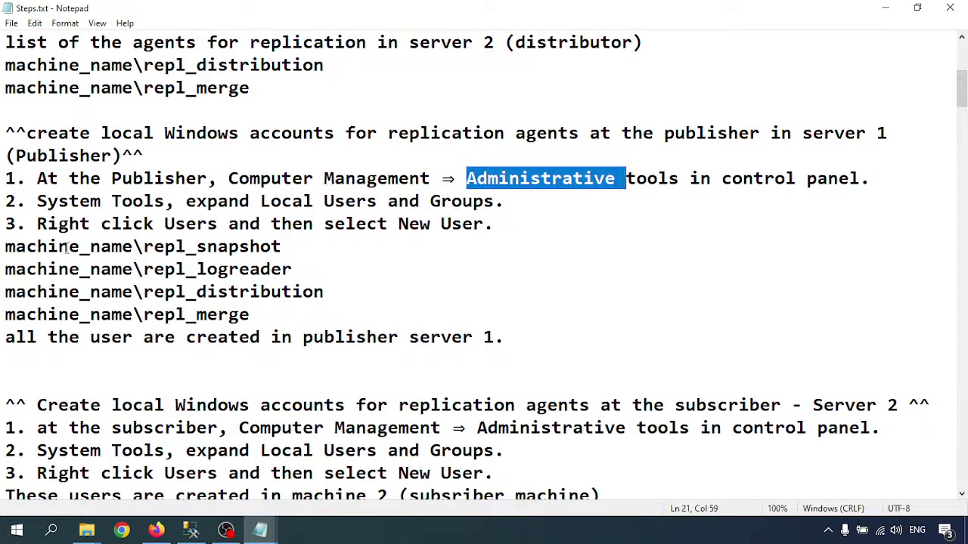
pyautogui.moveTo(62, 247); pyautogui.dragTo(280, 320)
pyautogui.click(280, 316)
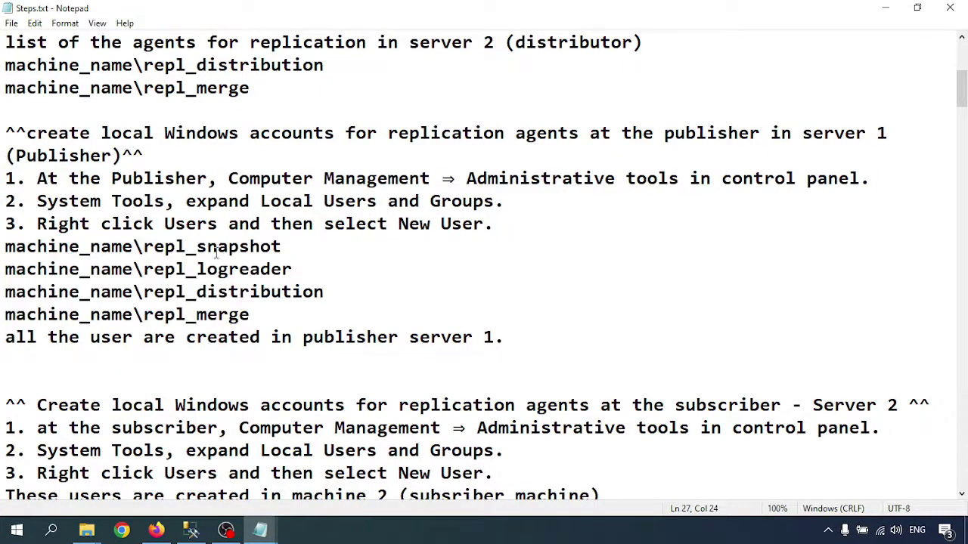
pyautogui.moveTo(196, 247); pyautogui.dragTo(4, 248)
pyautogui.click(264, 313)
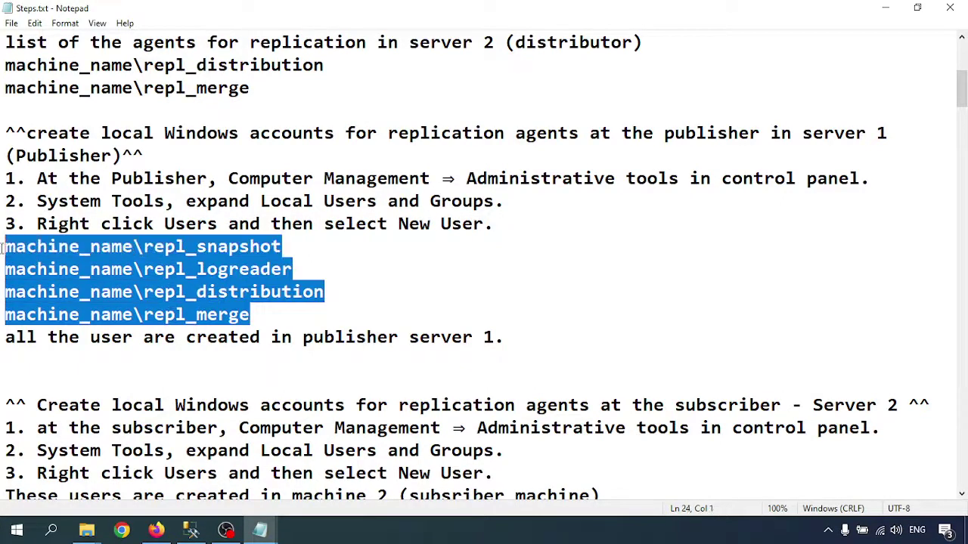
pyautogui.click(165, 254)
pyautogui.doubleClick(214, 254)
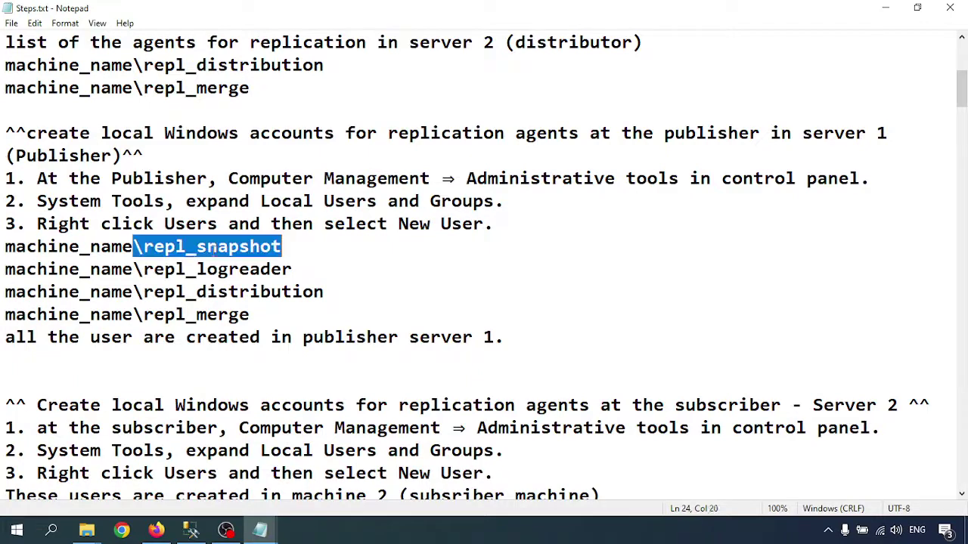
pyautogui.doubleClick(227, 294)
pyautogui.click(225, 315)
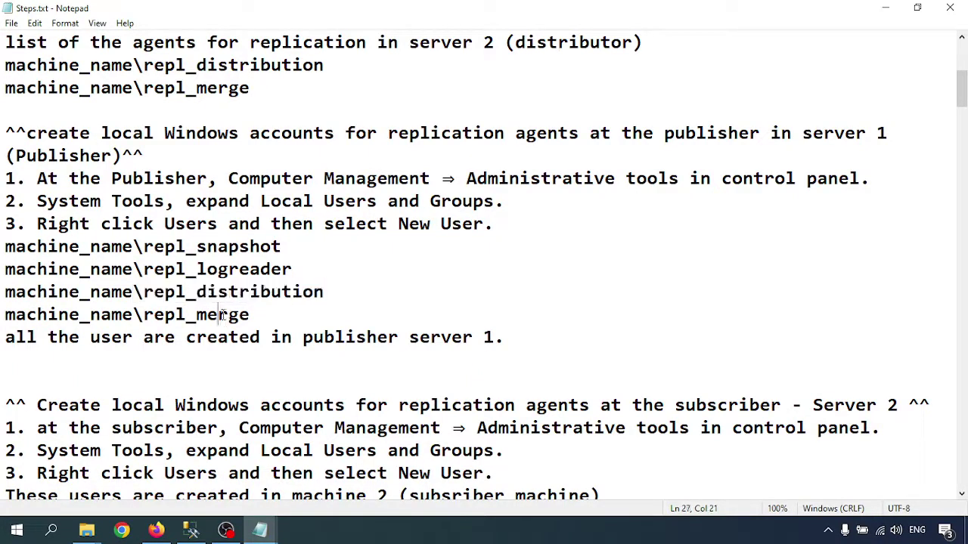
pyautogui.doubleClick(223, 316)
pyautogui.moveTo(154, 249); pyautogui.dragTo(262, 321)
pyautogui.click(294, 292)
# Examine the repl_distribution and repl_merge accounts listed for the subscriber and compare them with the publisher's account list
pyautogui.scroll(-2, 207, 324)
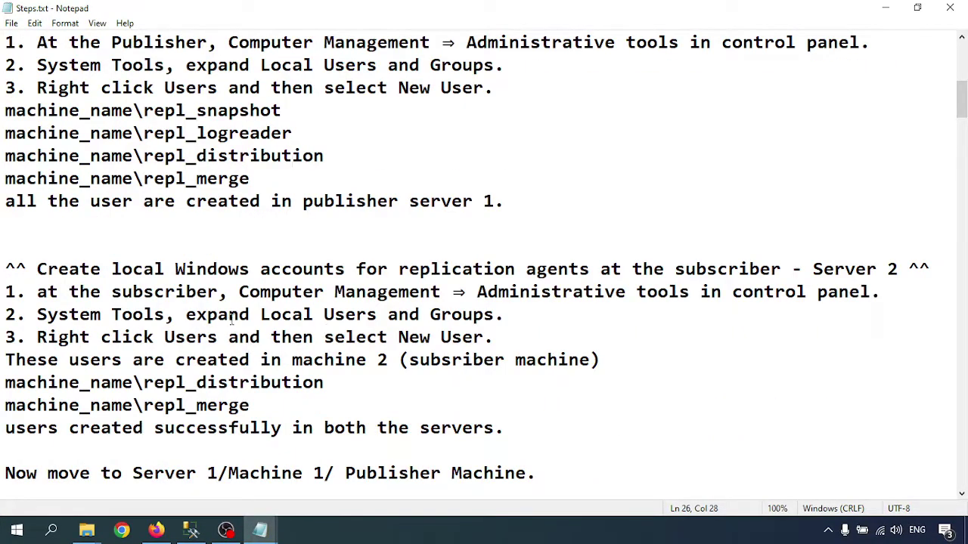
pyautogui.moveTo(267, 412); pyautogui.dragTo(3, 391)
pyautogui.click(249, 406)
pyautogui.moveTo(260, 408); pyautogui.dragTo(3, 382)
pyautogui.click(240, 404)
pyautogui.doubleClick(217, 405)
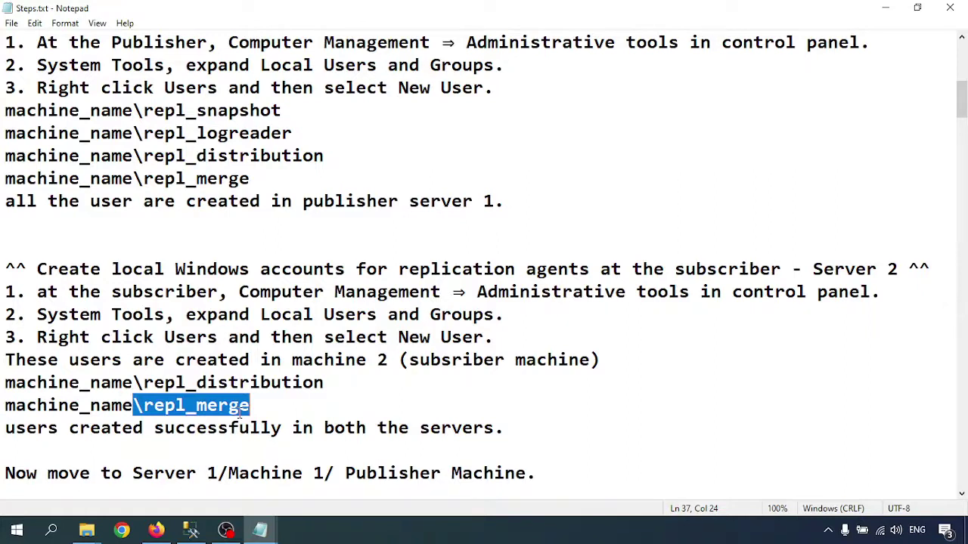
pyautogui.click(284, 219)
pyautogui.scroll(3, 285, 251)
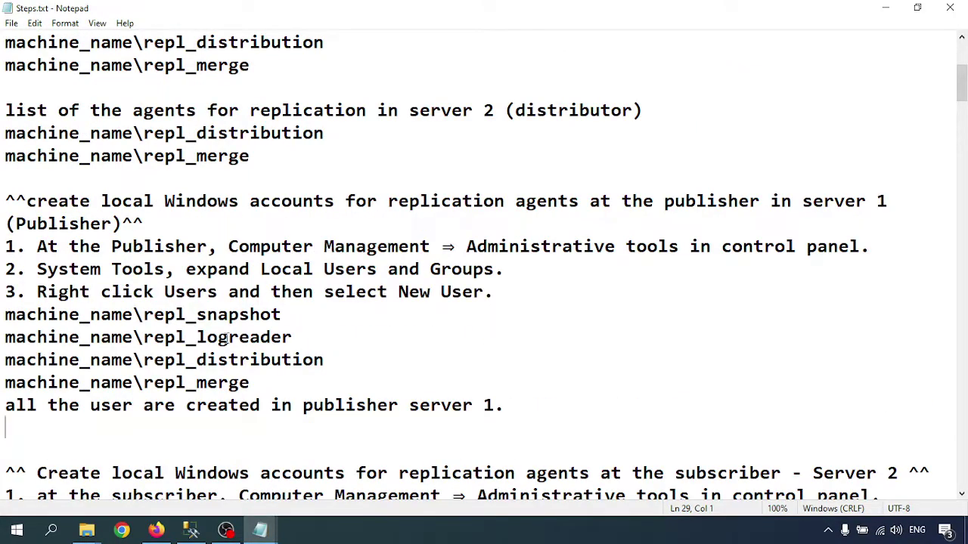
pyautogui.scroll(-4, 227, 339)
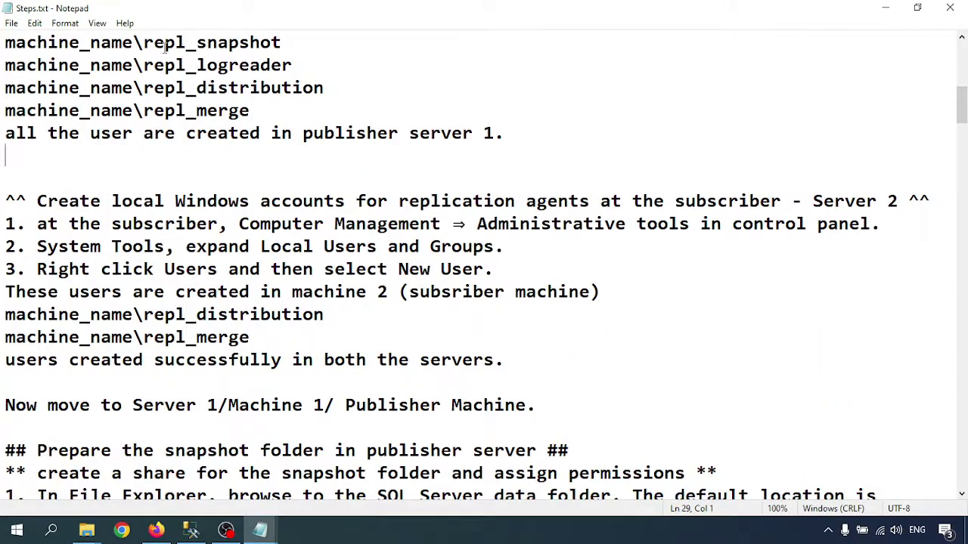
pyautogui.moveTo(144, 44); pyautogui.dragTo(277, 43)
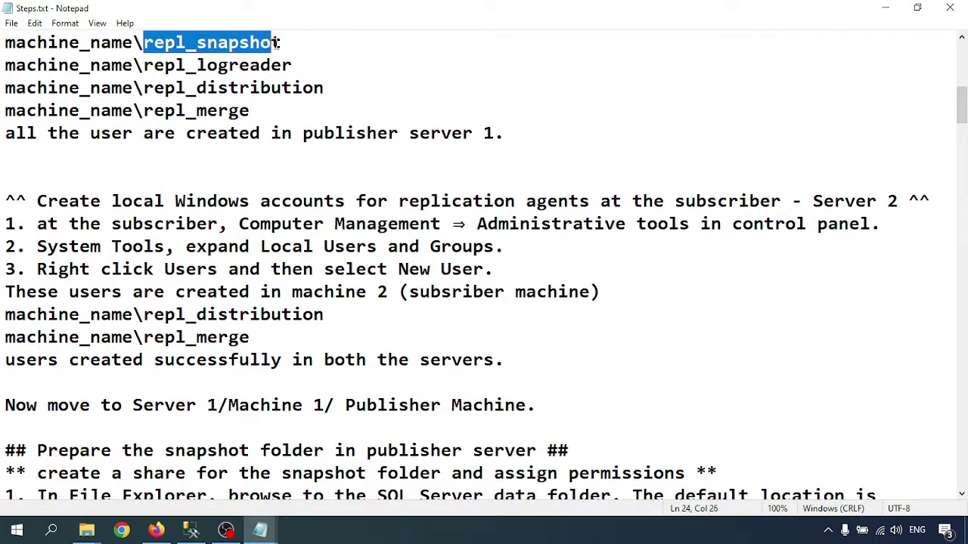
# Open Computer Management and show the Users folder under Local Users and Groups
pyautogui.click(16, 530)
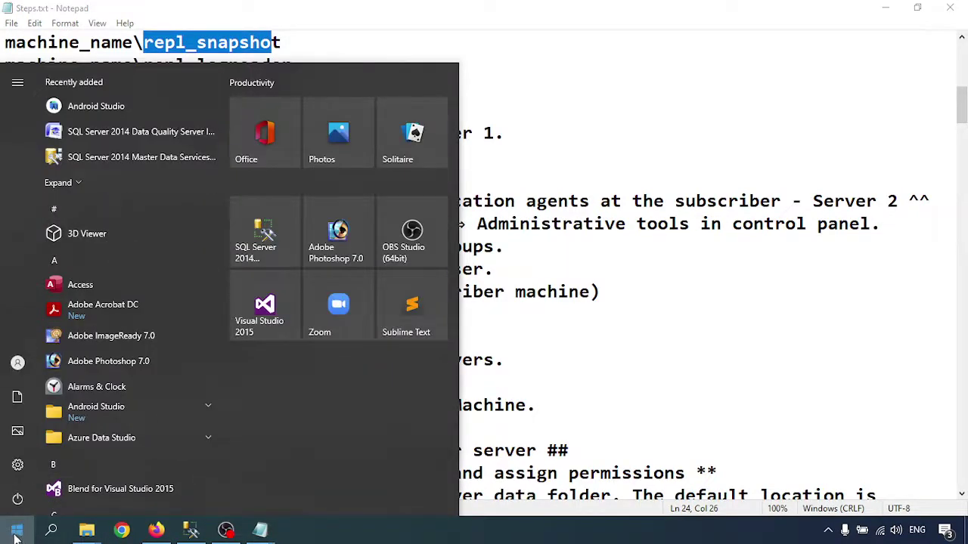
pyautogui.click(661, 375)
pyautogui.rightClick(18, 534)
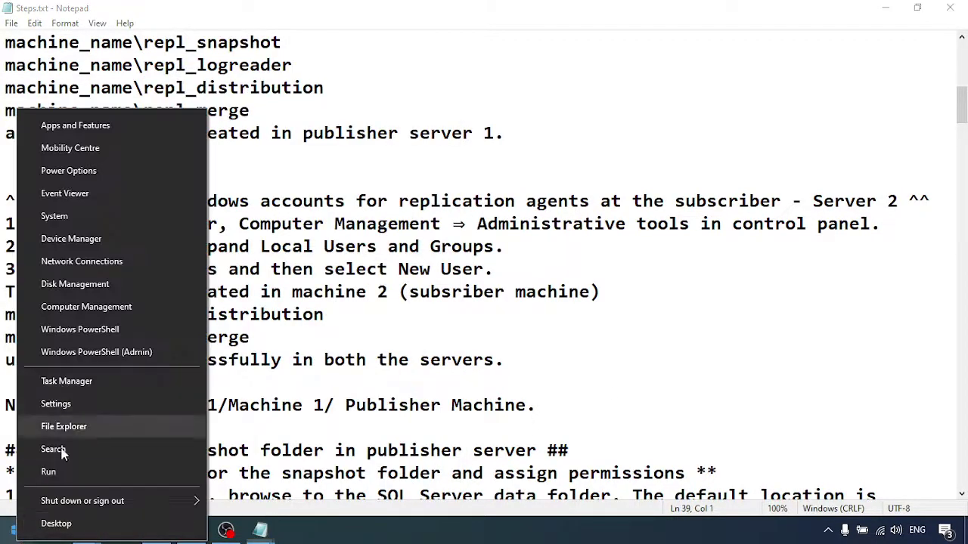
pyautogui.click(72, 310)
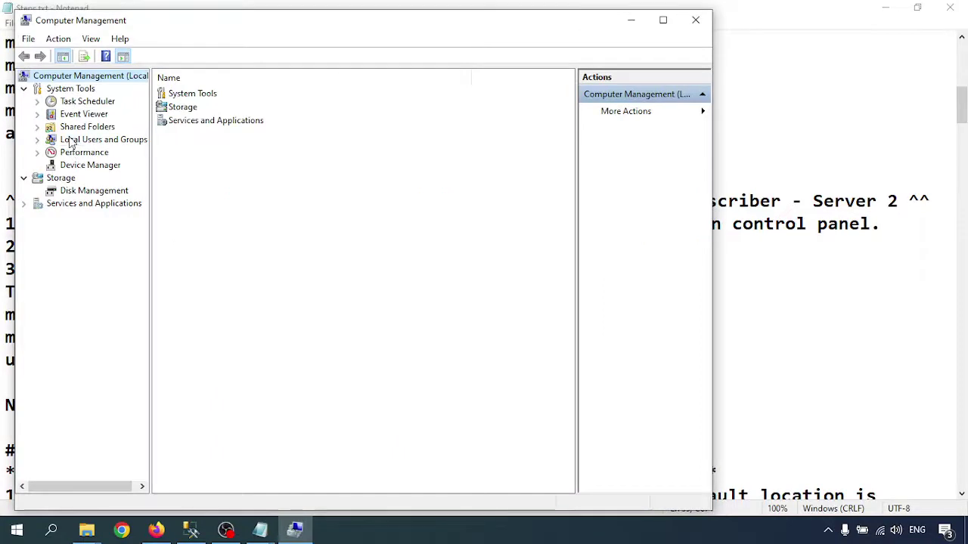
pyautogui.click(71, 142)
pyautogui.doubleClick(185, 94)
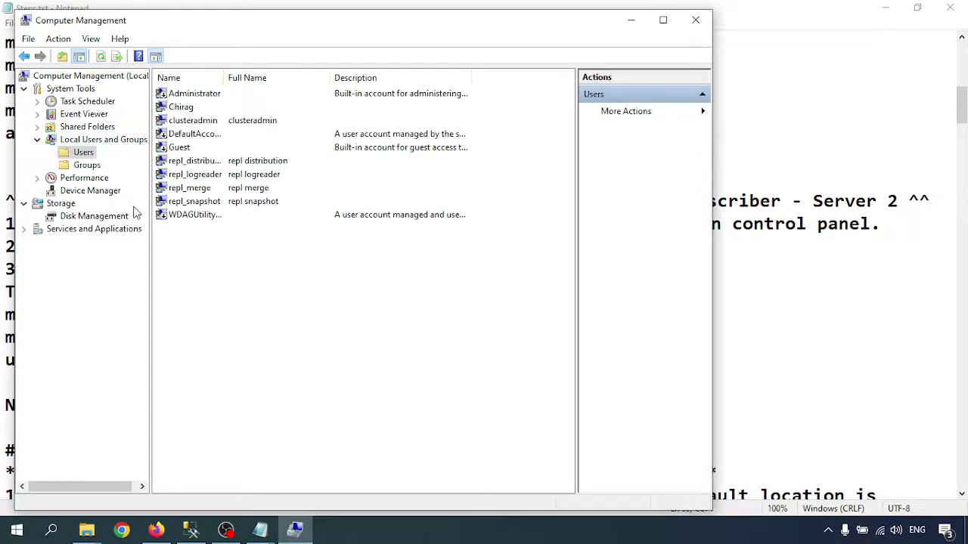
# Look at the blank New User form for local users and close it without creating an account
pyautogui.rightClick(94, 155)
pyautogui.click(156, 167)
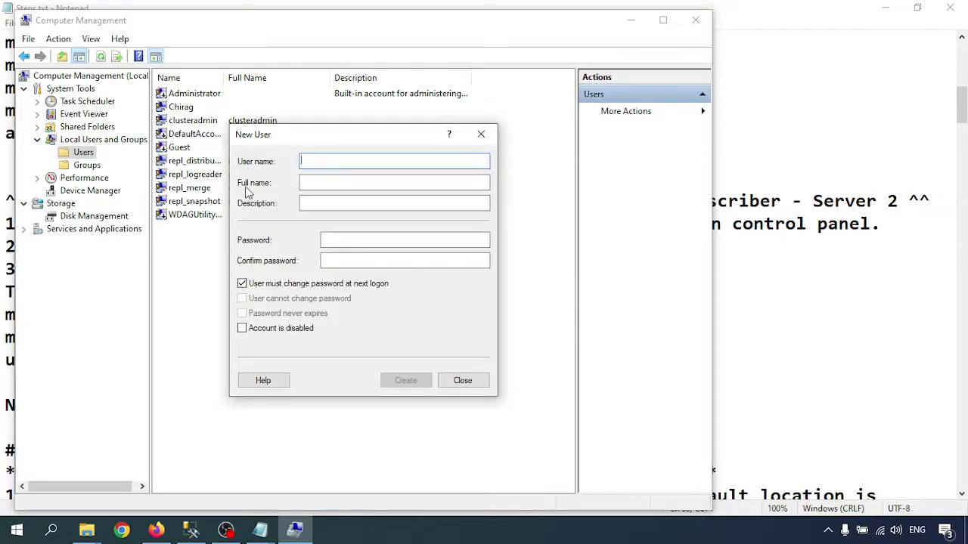
pyautogui.click(481, 133)
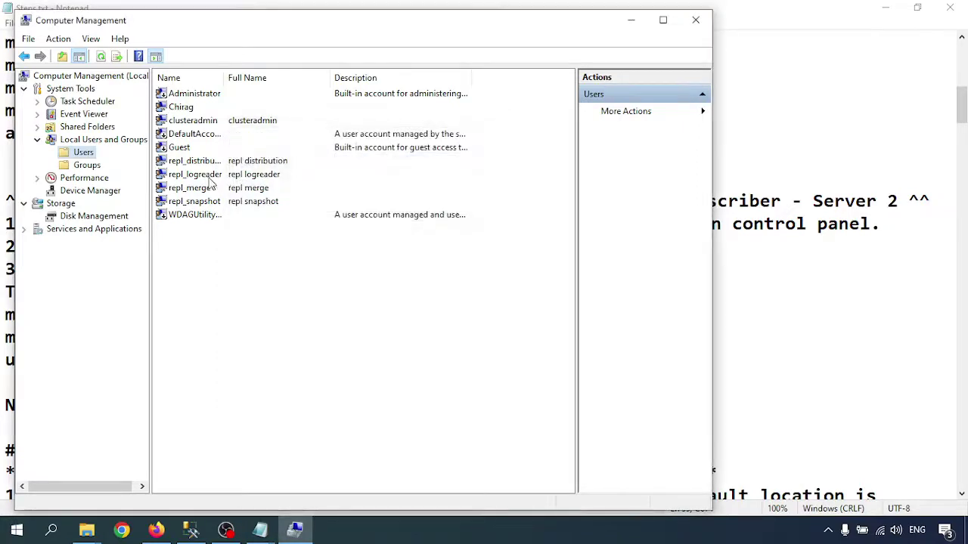
# Widen the Name column to check the repl_distribution, repl_logreader, repl_merge and repl_snapshot accounts, and close Computer Management
pyautogui.doubleClick(224, 77)
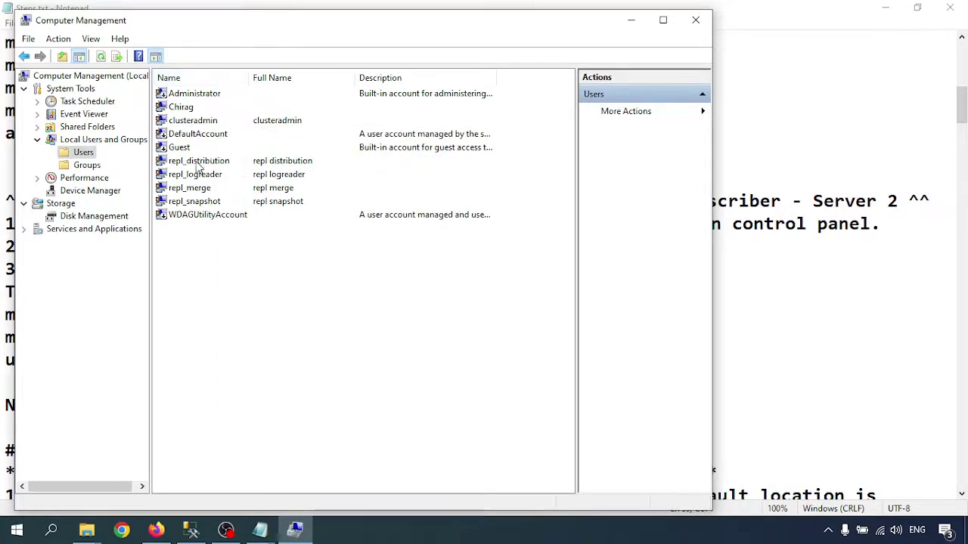
pyautogui.click(198, 162)
pyautogui.click(209, 175)
pyautogui.click(198, 188)
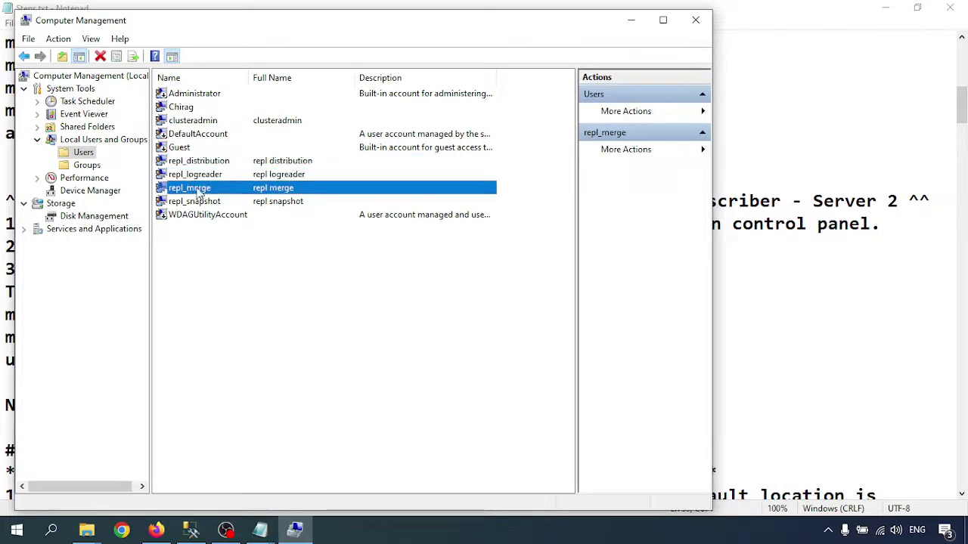
pyautogui.click(206, 202)
pyautogui.click(390, 347)
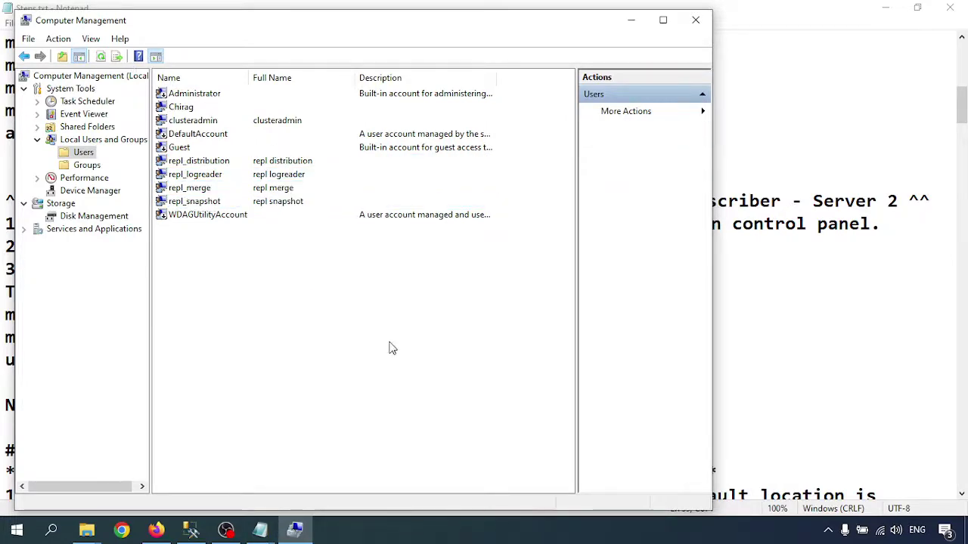
pyautogui.click(695, 19)
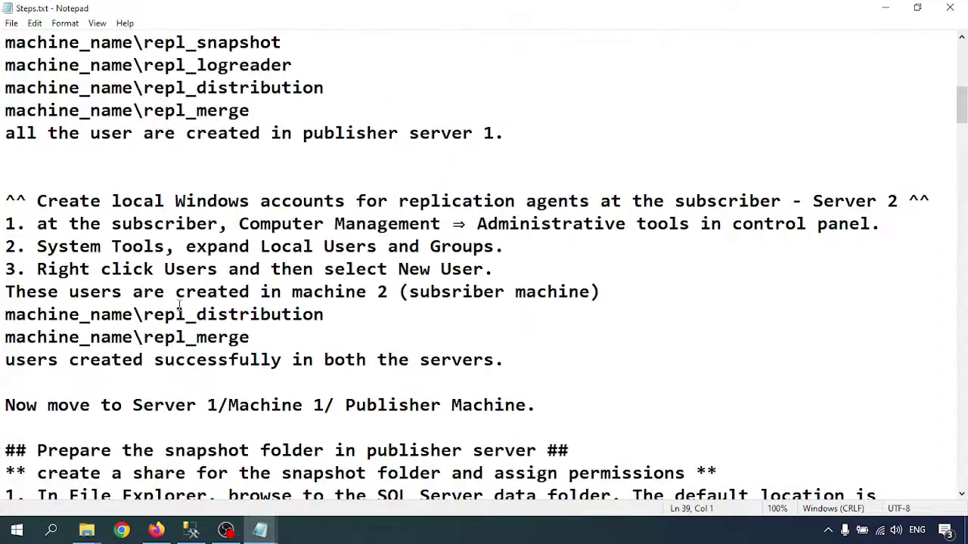
# Read the Steps.txt instructions for preparing the snapshot folder, including the default SQL Server data folder location
pyautogui.scroll(-3, 179, 306)
pyautogui.click(176, 315)
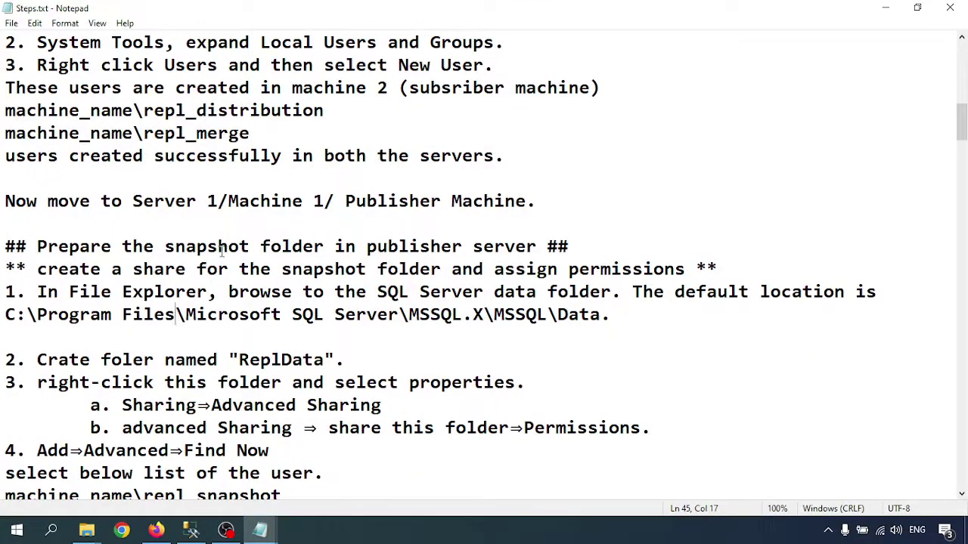
pyautogui.moveTo(47, 248); pyautogui.dragTo(580, 239)
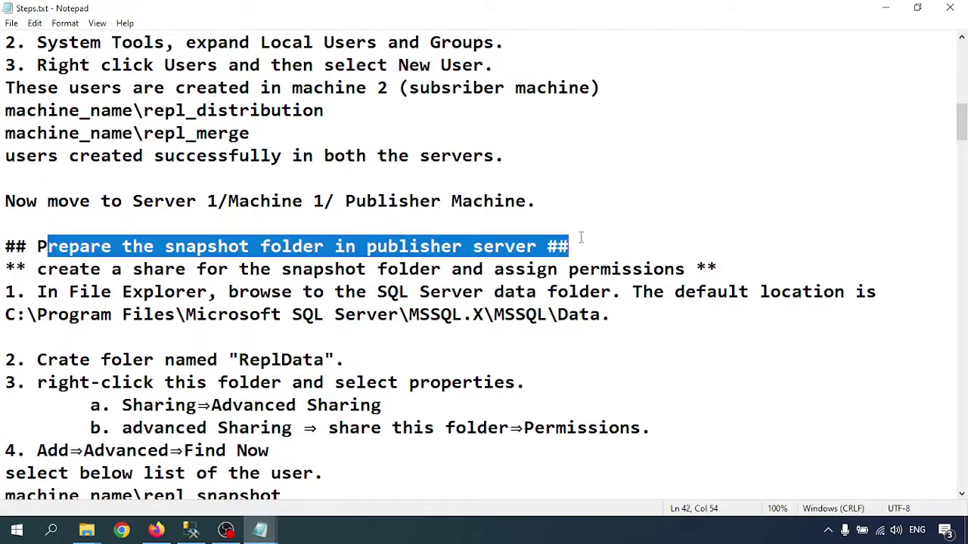
pyautogui.click(316, 247)
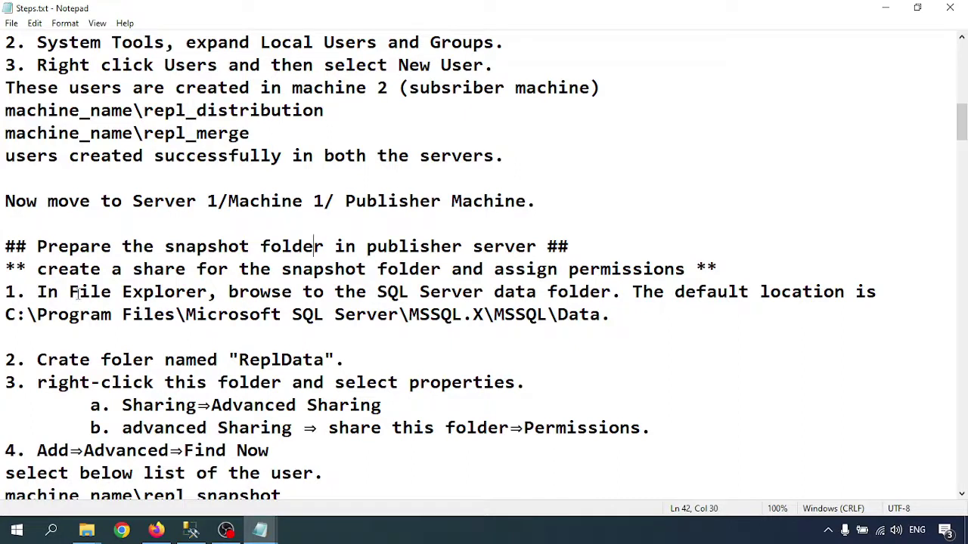
pyautogui.moveTo(250, 292); pyautogui.dragTo(619, 292)
pyautogui.click(716, 292)
pyautogui.moveTo(6, 315); pyautogui.dragTo(399, 314)
# Show the MSSQL12.MSSQLSERVER\MSSQL\DATA folder in File Explorer, with its window placed beside the notes
pyautogui.click(89, 532)
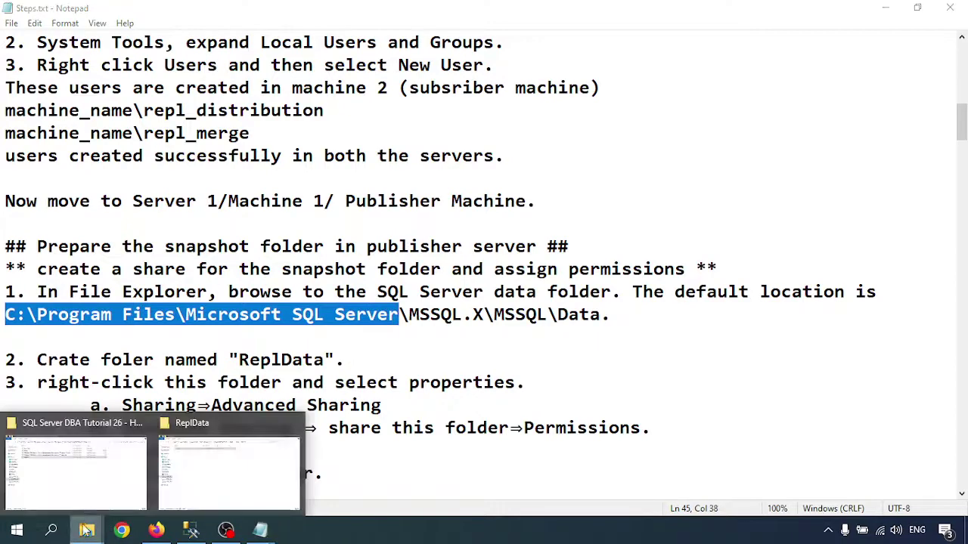
pyautogui.click(205, 477)
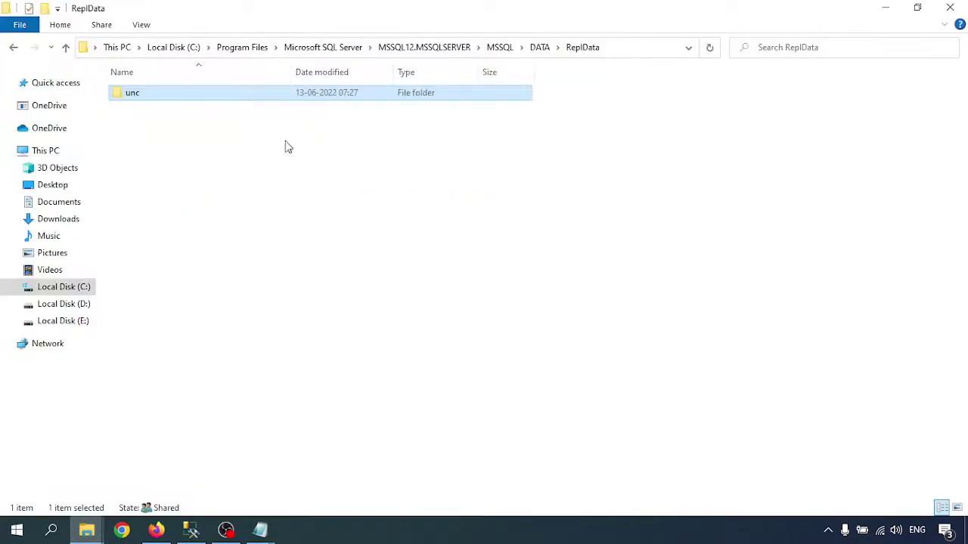
pyautogui.click(539, 47)
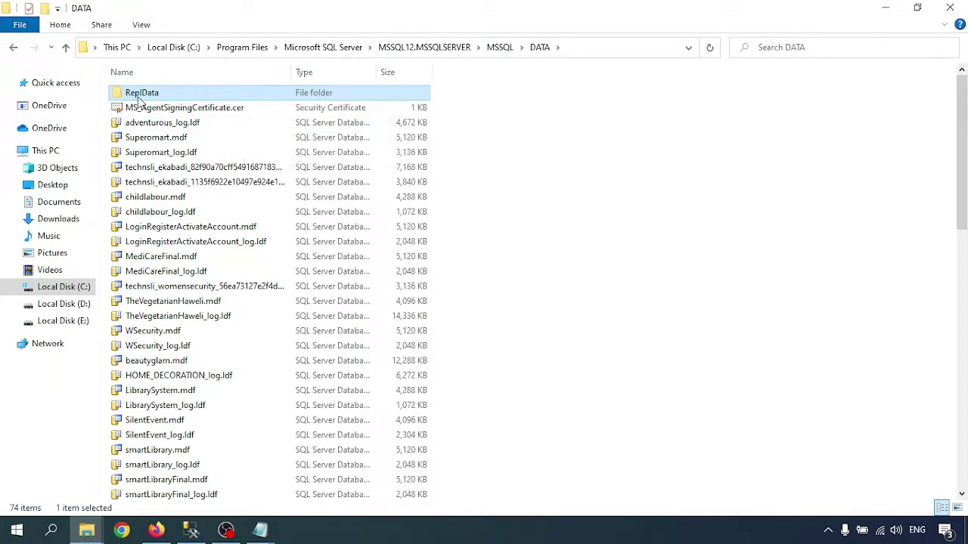
pyautogui.moveTo(340, 7); pyautogui.dragTo(741, 80)
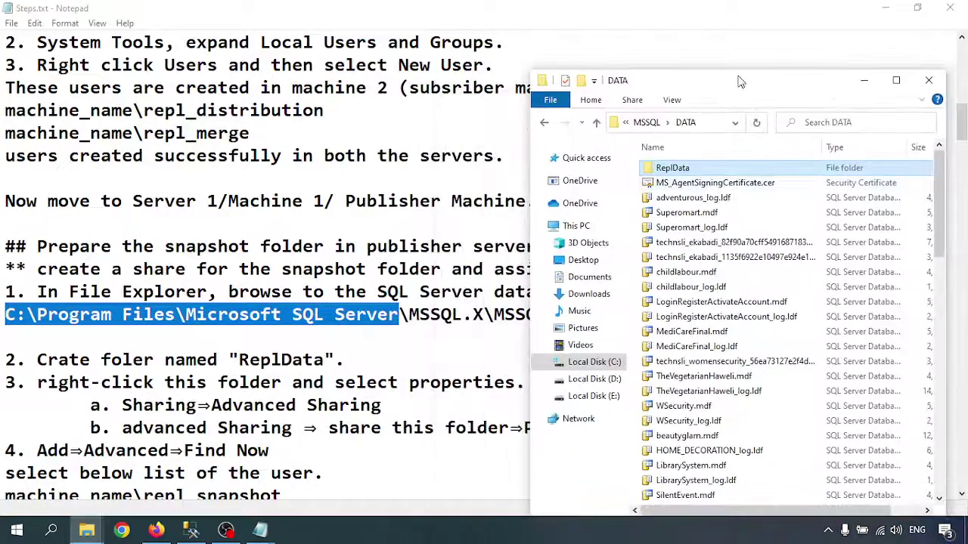
# Open the share permissions of the ReplData folder from its advanced sharing settings
pyautogui.rightClick(672, 173)
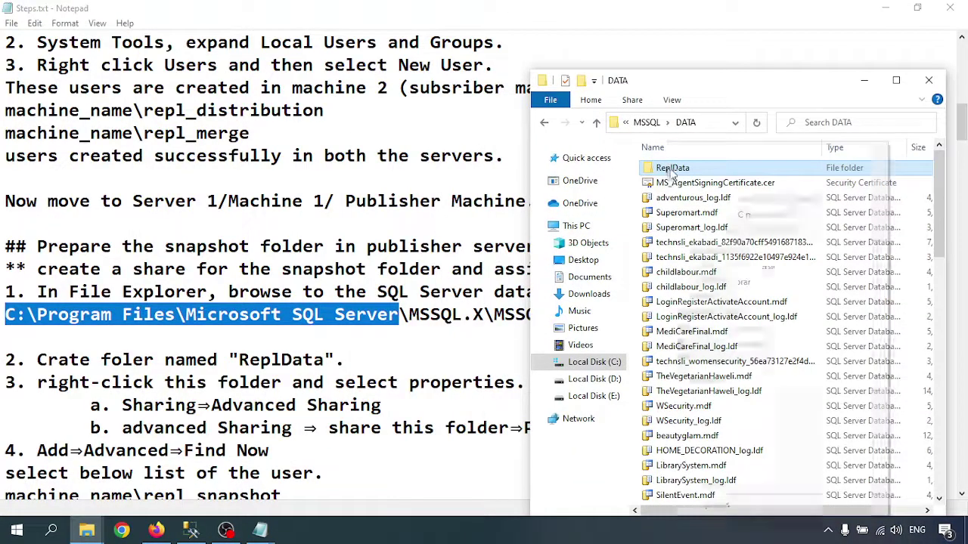
pyautogui.click(714, 503)
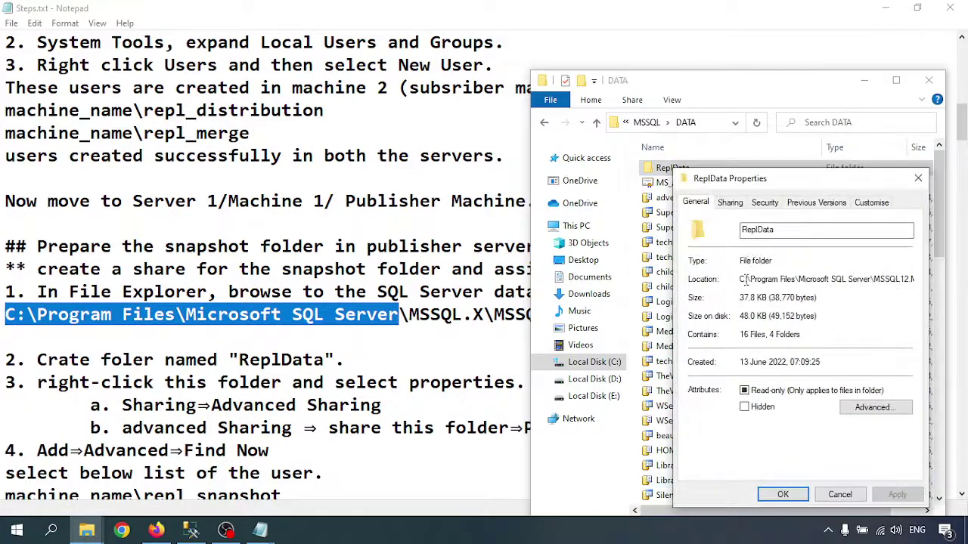
pyautogui.click(731, 203)
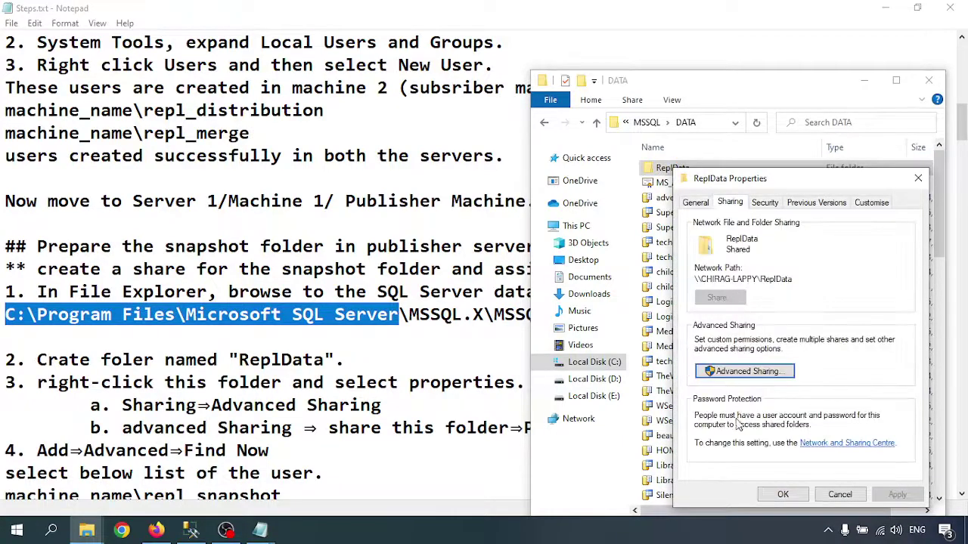
pyautogui.click(740, 371)
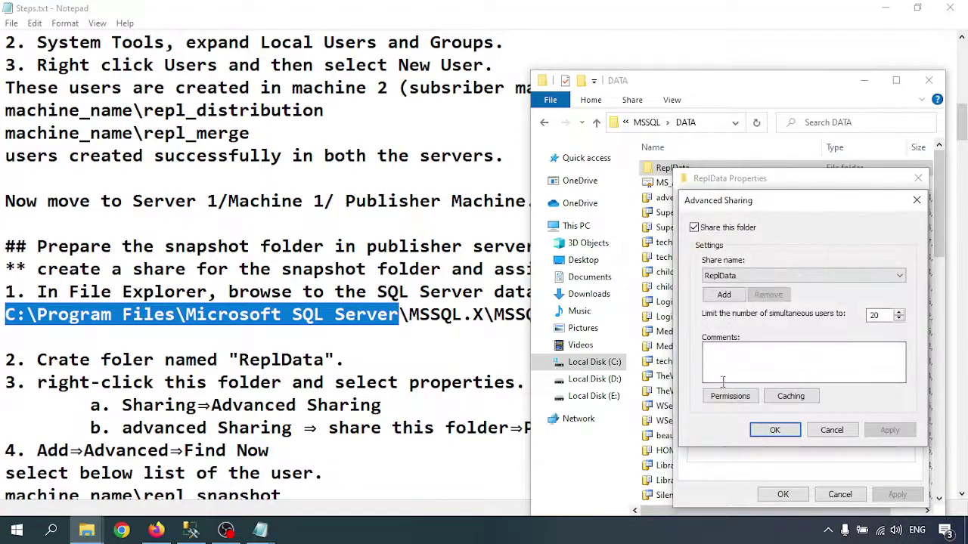
pyautogui.click(731, 398)
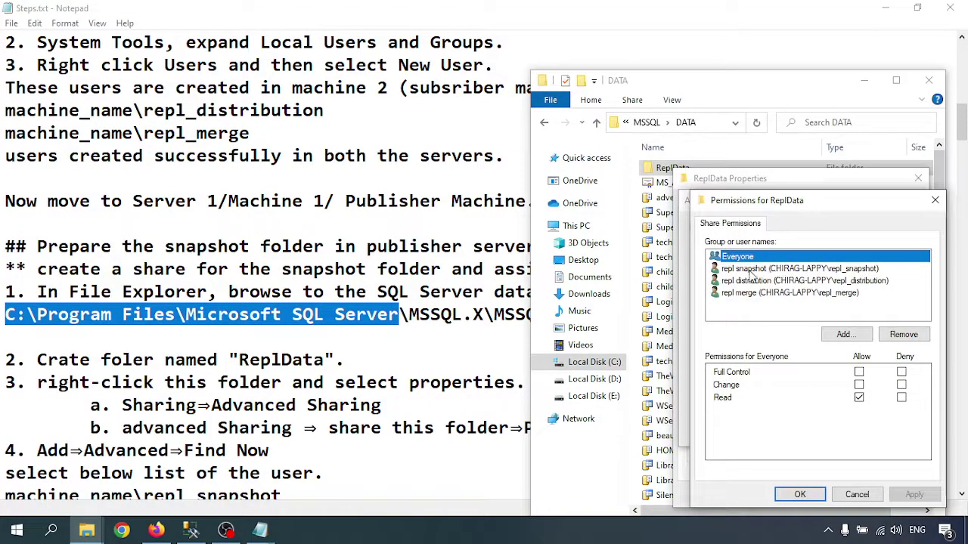
# Check the share permissions of repl_snapshot, repl_distribution and repl_merge on ReplData, and leave the advanced sharing settings without changes
pyautogui.click(749, 270)
pyautogui.click(760, 282)
pyautogui.click(756, 293)
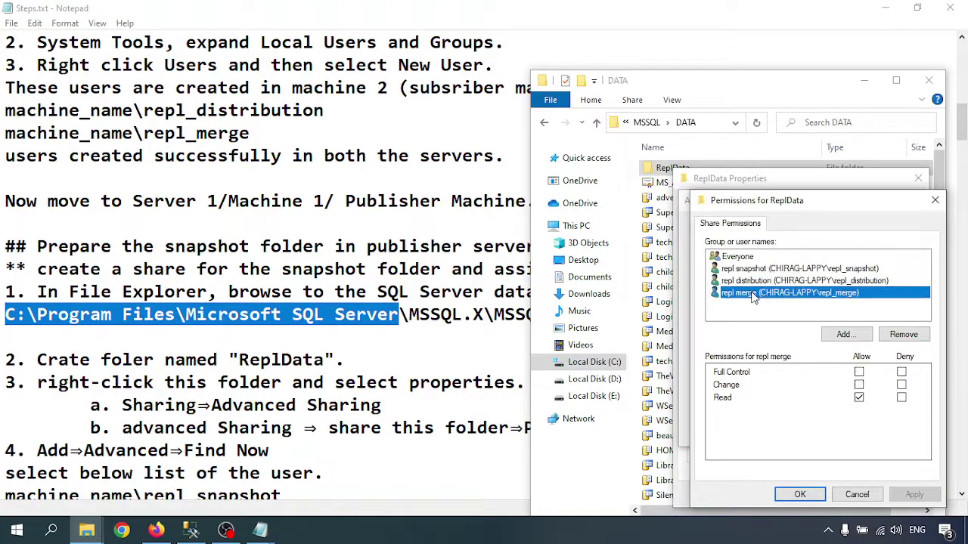
pyautogui.click(758, 270)
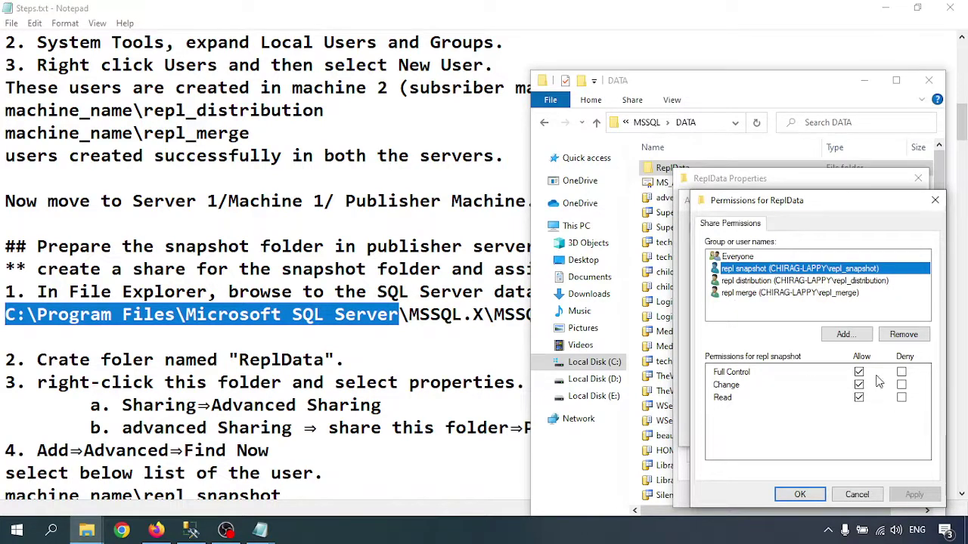
pyautogui.click(750, 281)
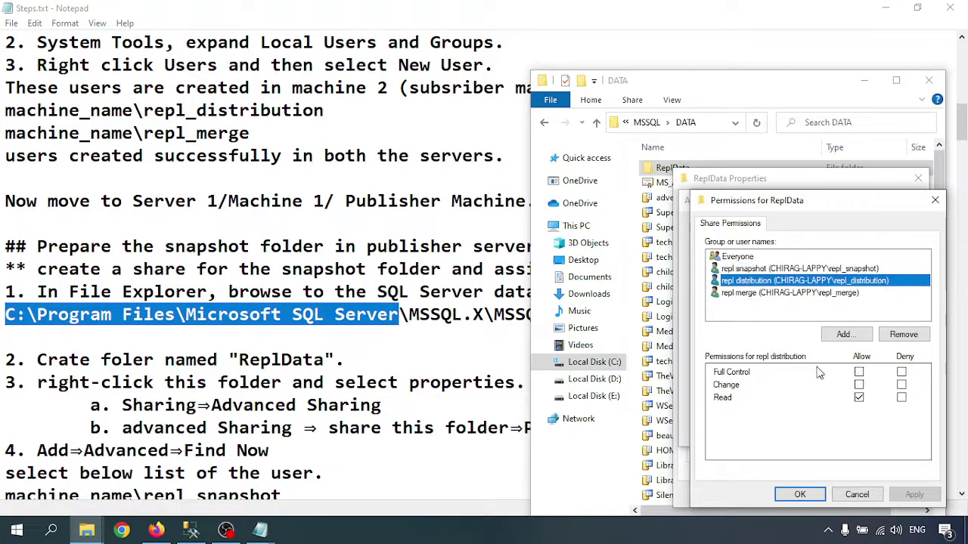
pyautogui.click(764, 294)
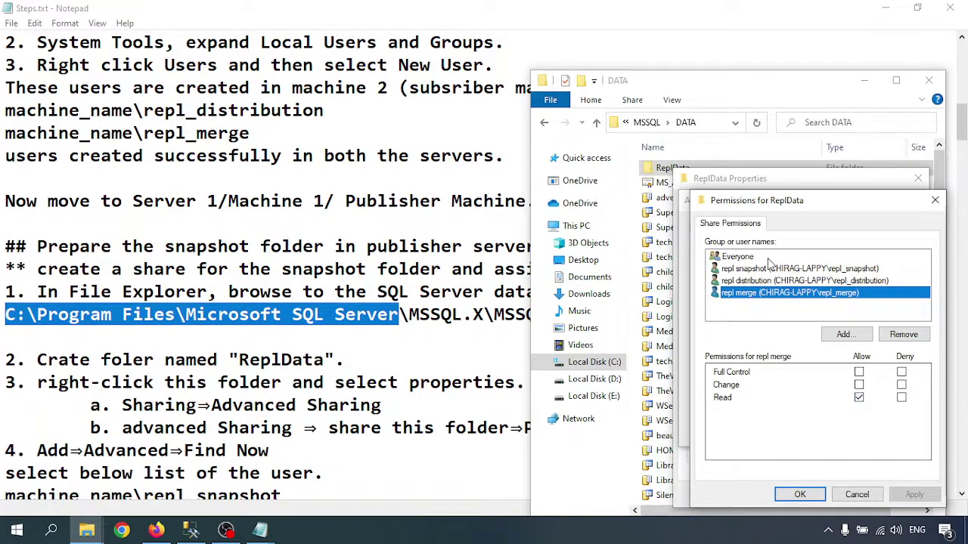
pyautogui.click(854, 496)
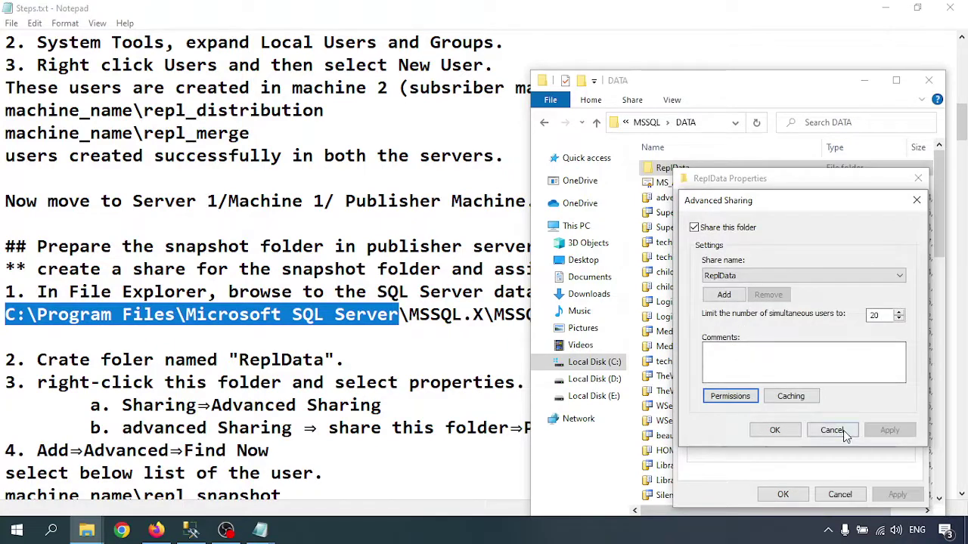
pyautogui.click(831, 431)
# Open the ReplData folder's security permissions for editing and read the matching account and permission instructions in Steps.txt
pyautogui.click(765, 203)
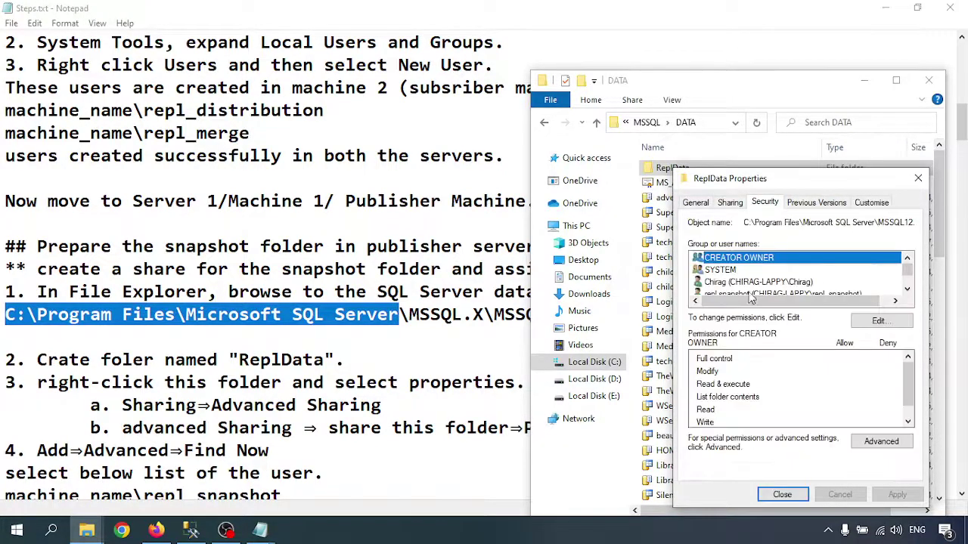
pyautogui.click(879, 322)
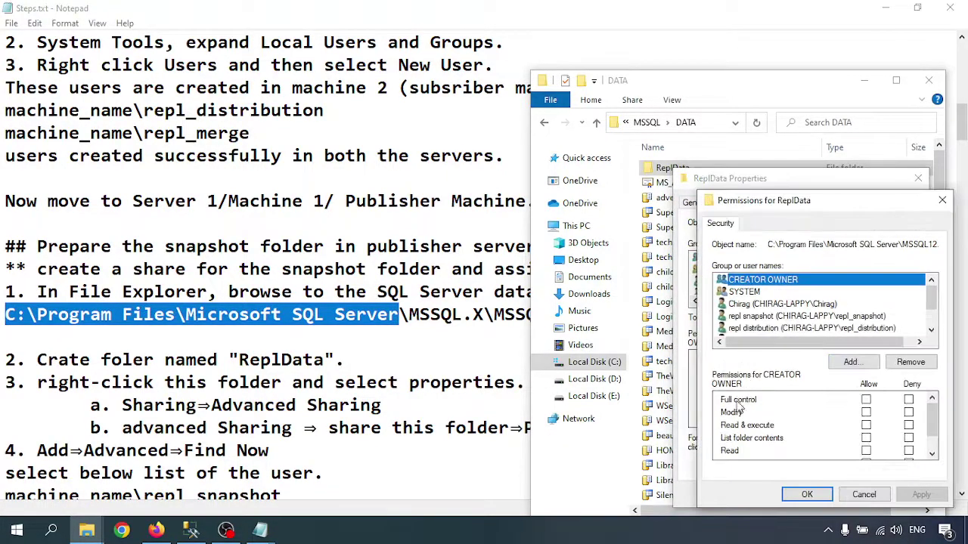
pyautogui.scroll(-1, 756, 295)
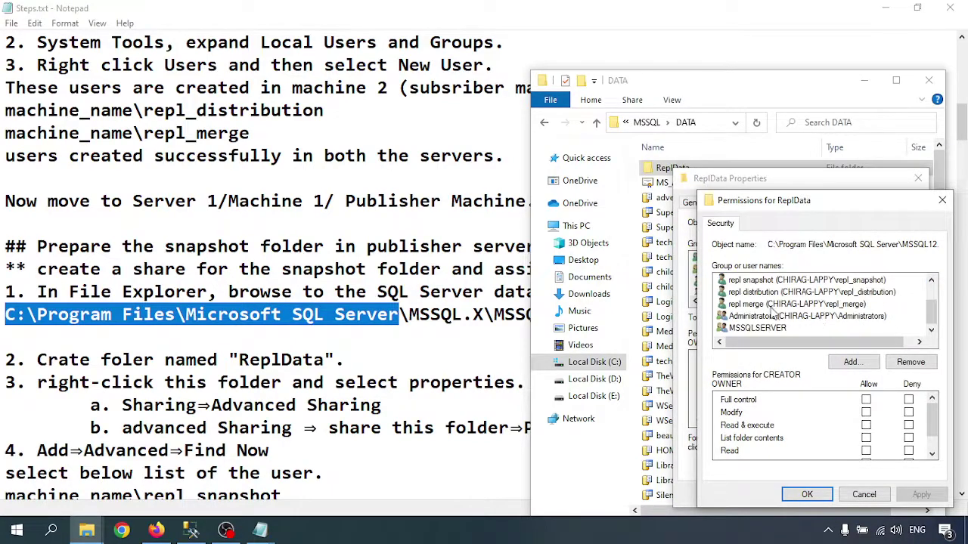
pyautogui.scroll(-4, 239, 375)
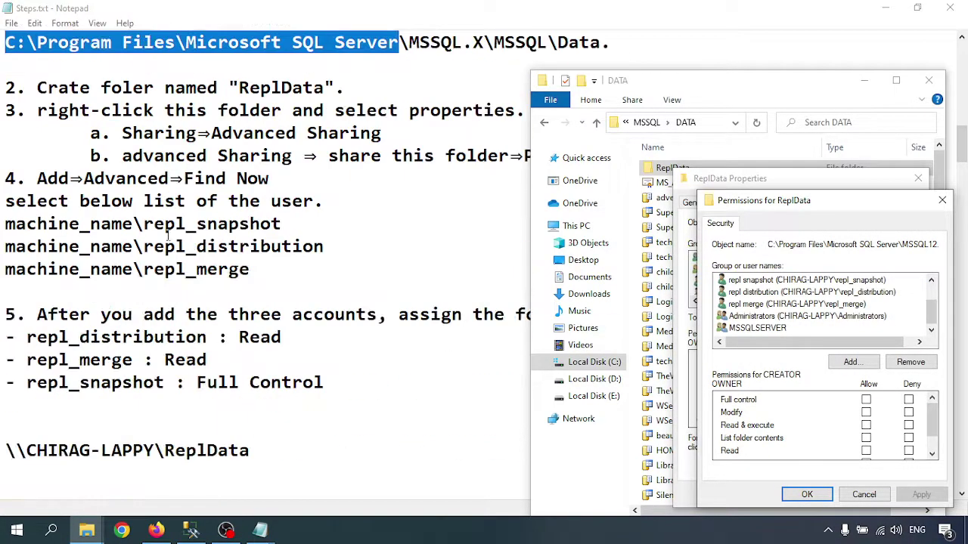
pyautogui.scroll(-1, 167, 319)
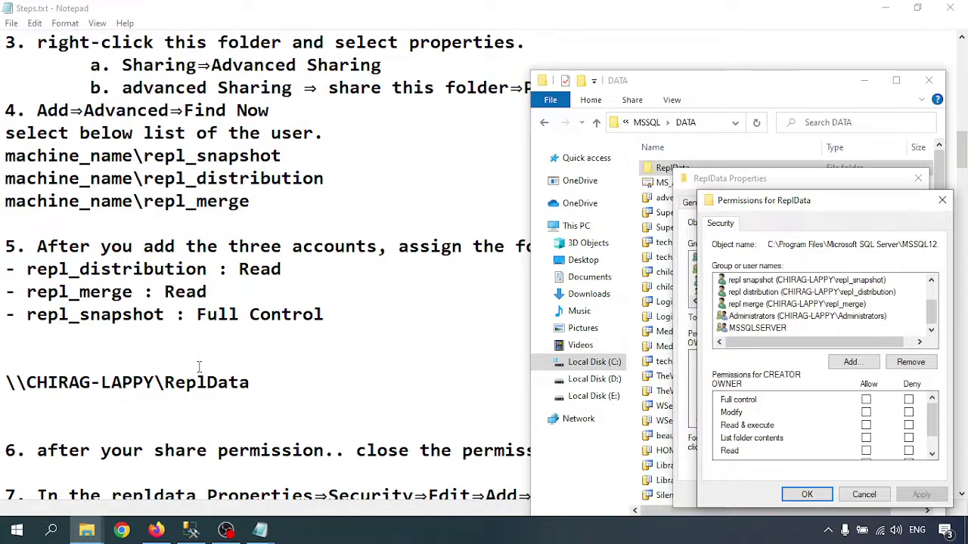
pyautogui.scroll(-2, 198, 362)
pyautogui.scroll(-1, 226, 332)
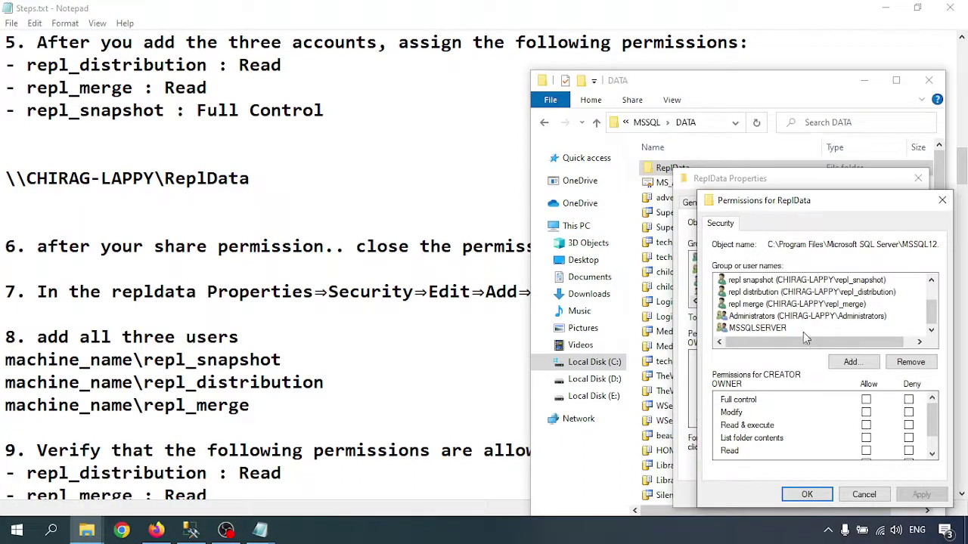
# Check the security permissions of repl_snapshot, repl_distribution and repl_merge on ReplData, and close the folder properties without changes
pyautogui.click(756, 281)
pyautogui.click(866, 399)
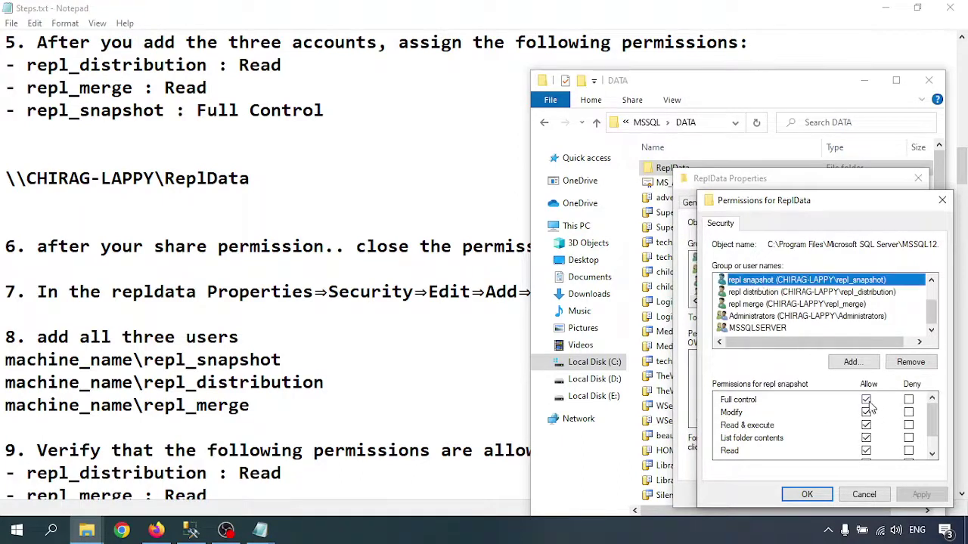
pyautogui.click(760, 294)
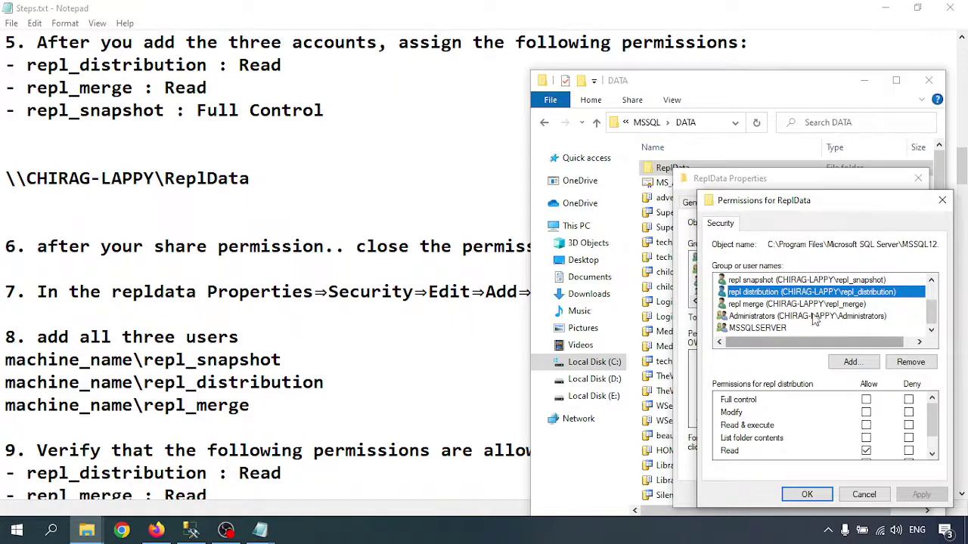
pyautogui.click(778, 305)
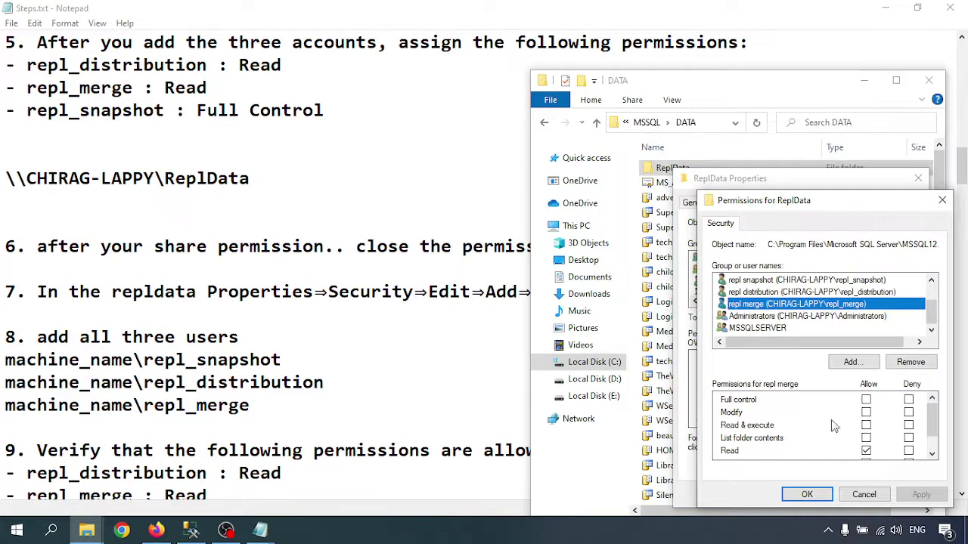
pyautogui.click(854, 494)
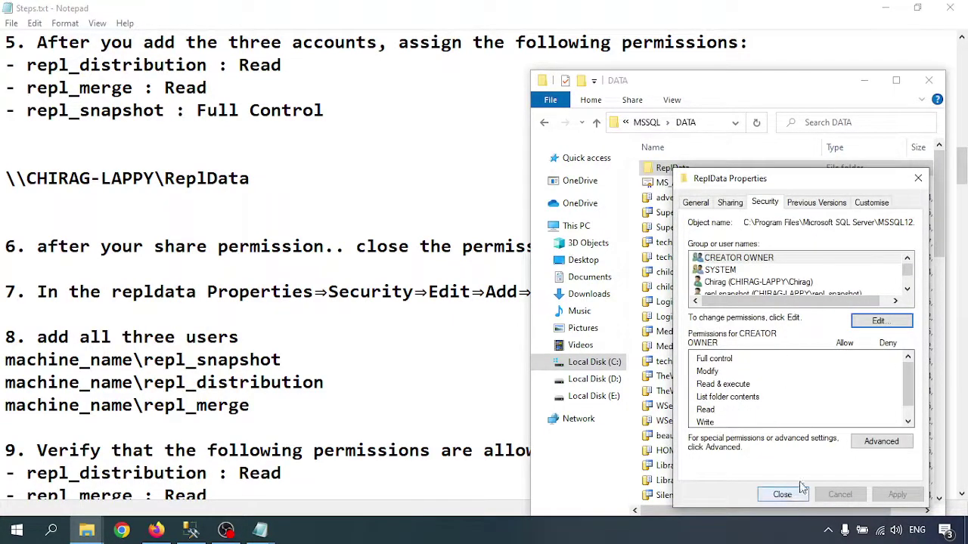
pyautogui.click(917, 178)
# Read steps 8 to 10 of the notes, highlight the ReplData share's network path in its properties, and close them unchanged
pyautogui.scroll(-2, 269, 352)
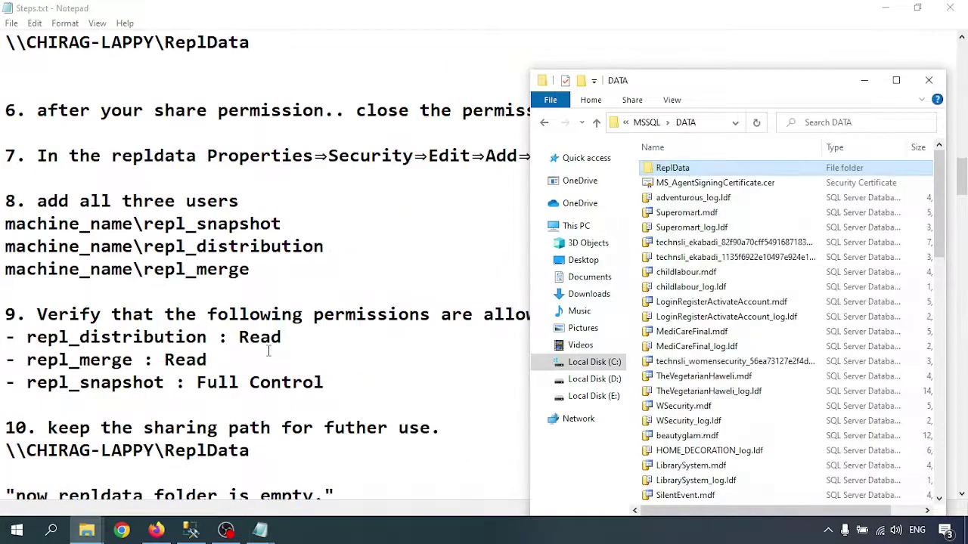
pyautogui.scroll(-2, 259, 337)
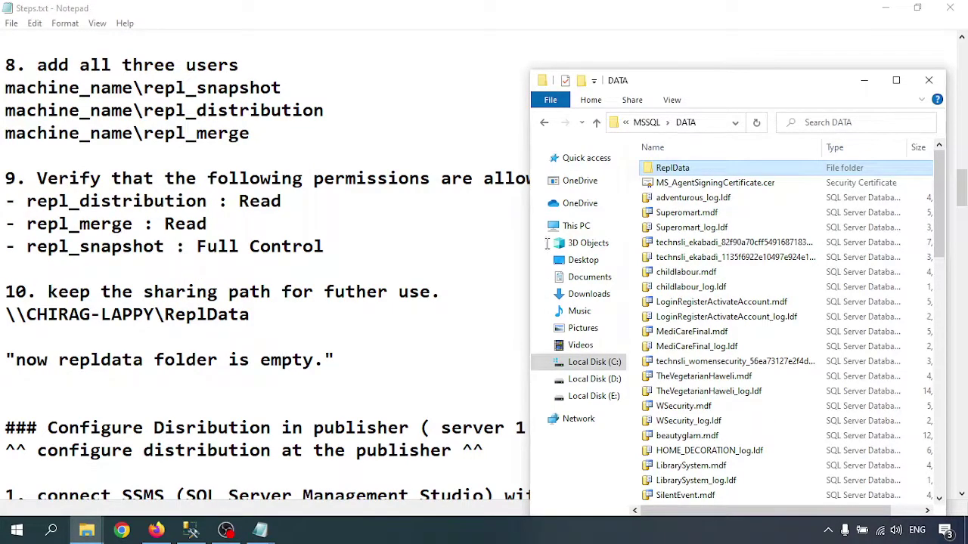
pyautogui.rightClick(658, 173)
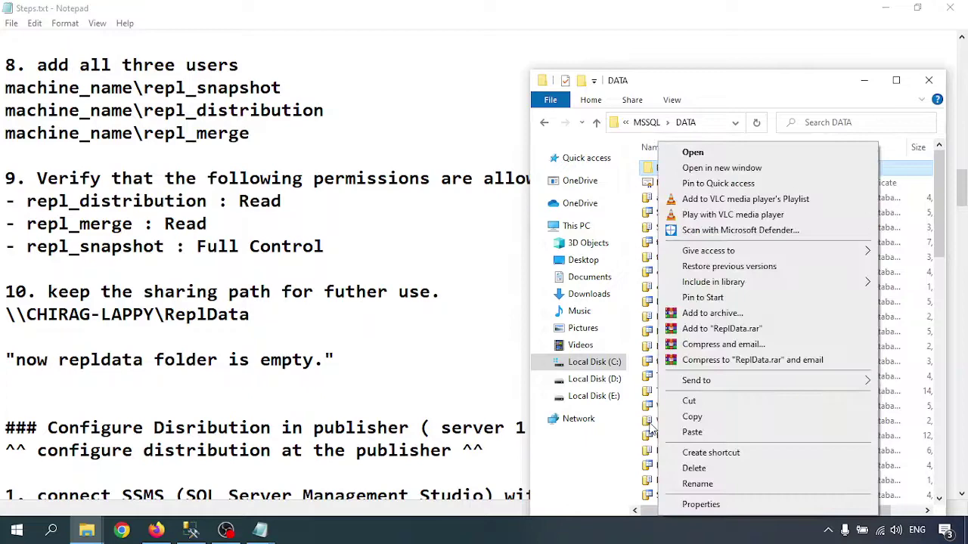
pyautogui.click(701, 504)
pyautogui.click(720, 202)
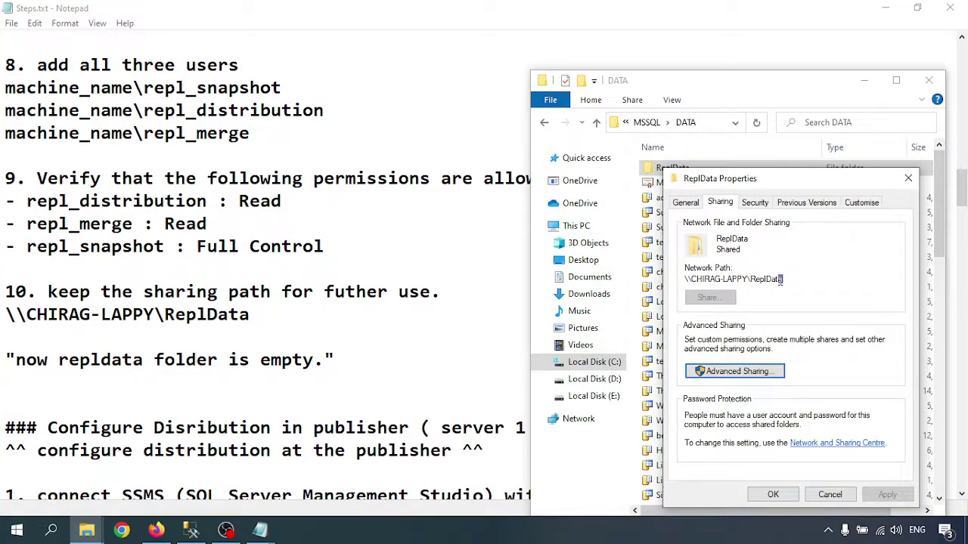
pyautogui.moveTo(780, 279); pyautogui.dragTo(685, 281)
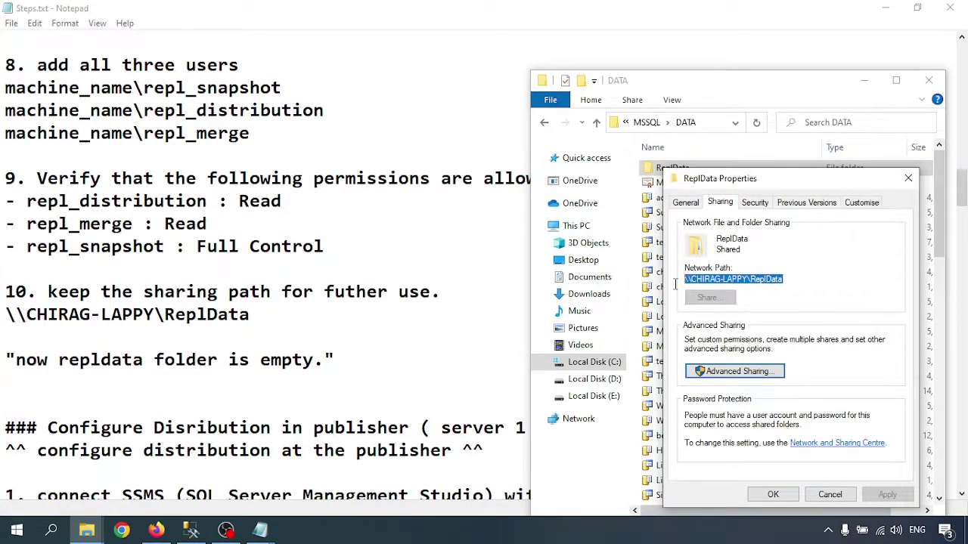
pyautogui.click(829, 496)
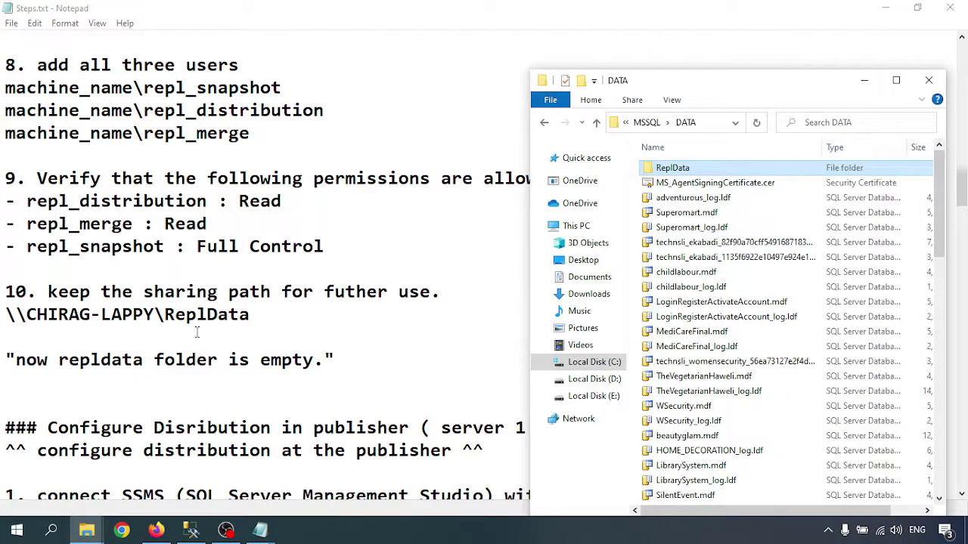
# Read the section on configuring distribution at the publisher in Steps.txt, highlighting the word "distribution" in its subheading
pyautogui.scroll(-3, 197, 331)
pyautogui.click(218, 233)
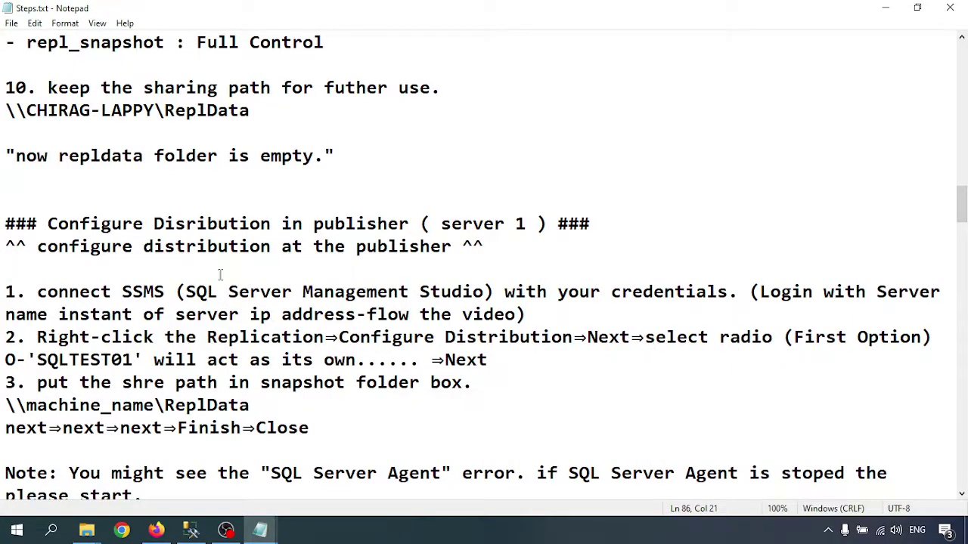
pyautogui.moveTo(145, 246); pyautogui.dragTo(271, 247)
pyautogui.click(287, 246)
pyautogui.moveTo(143, 254); pyautogui.dragTo(270, 248)
pyautogui.scroll(-2, 288, 302)
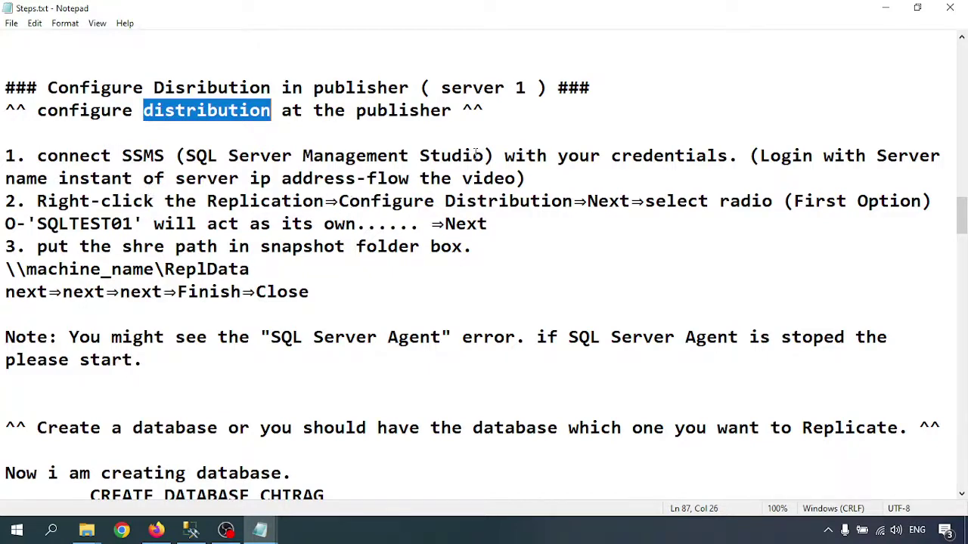
# Enclose the line "Now i am creating database." in Steps.txt in /* and */ comment marks
pyautogui.scroll(-5, 303, 231)
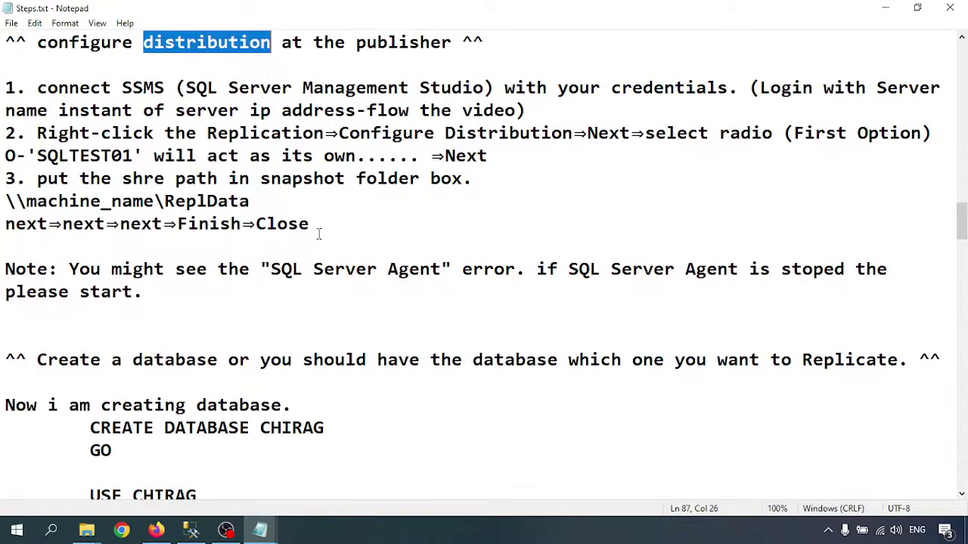
pyautogui.scroll(-1, 318, 234)
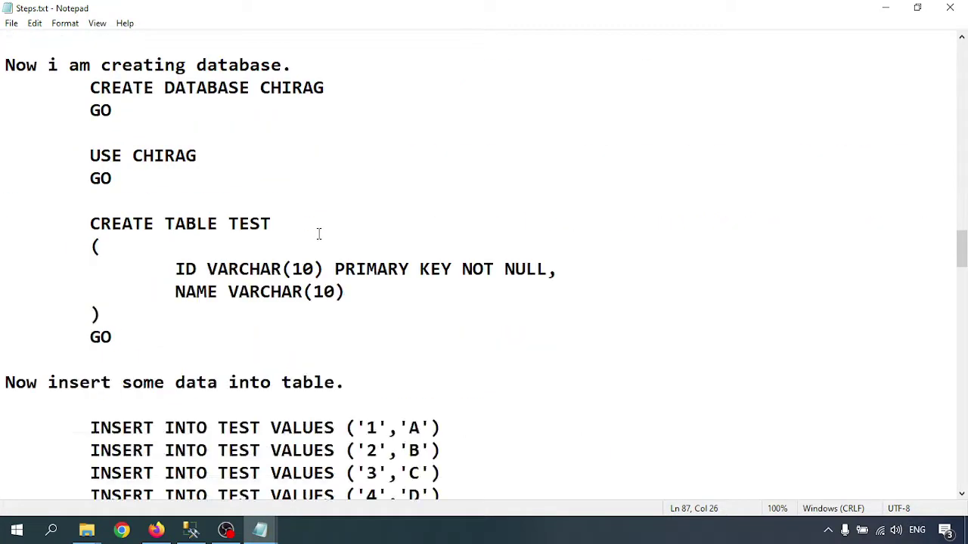
pyautogui.scroll(1, 318, 231)
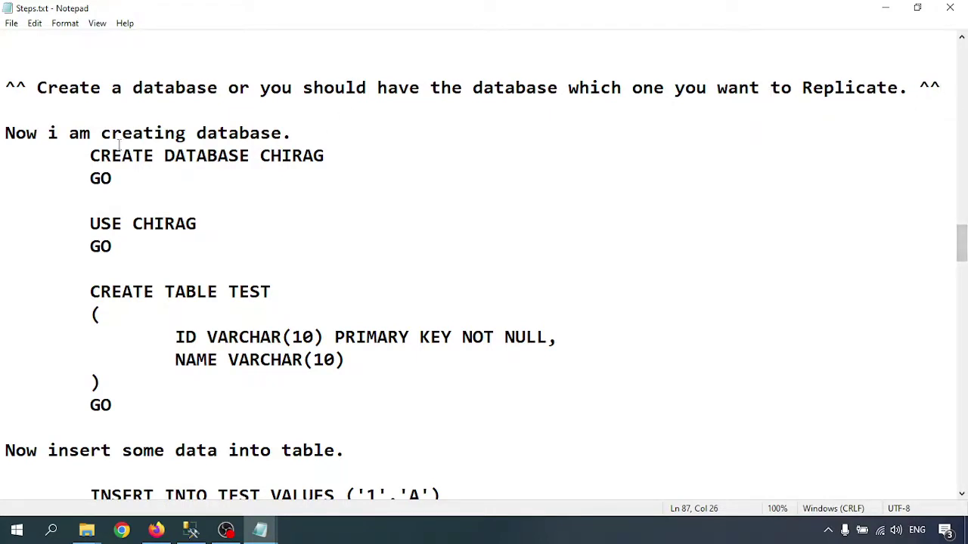
pyautogui.moveTo(50, 133); pyautogui.dragTo(314, 360)
pyautogui.click(295, 326)
pyautogui.write('/*')
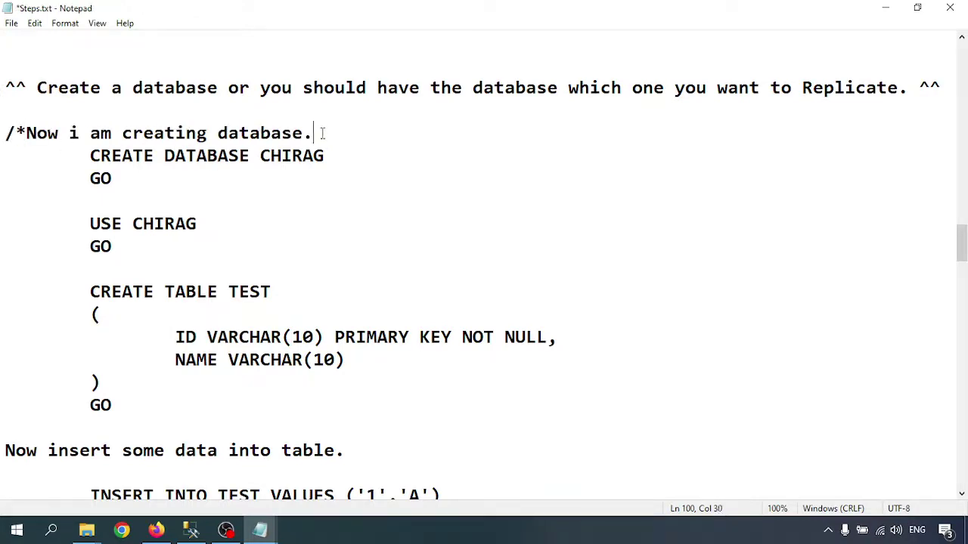
pyautogui.write('*/')
# Read the notes on inserting the TEST table data and setting database permissions at the publisher
pyautogui.scroll(-3, 289, 264)
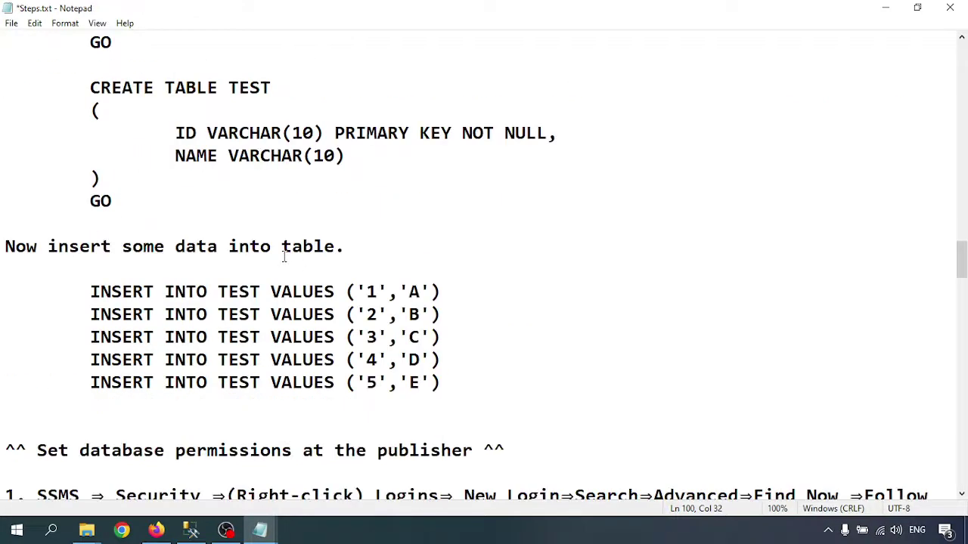
pyautogui.scroll(-3, 295, 201)
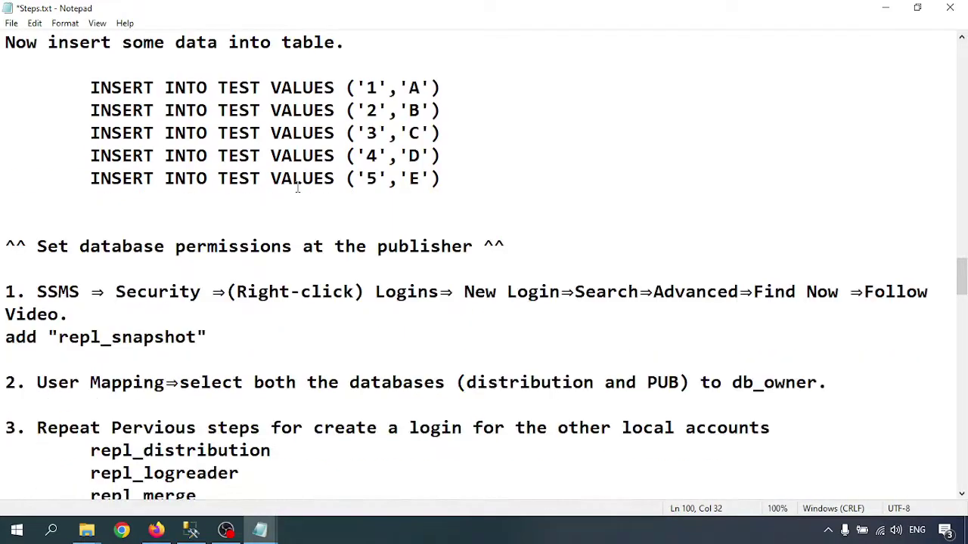
pyautogui.scroll(-2, 316, 225)
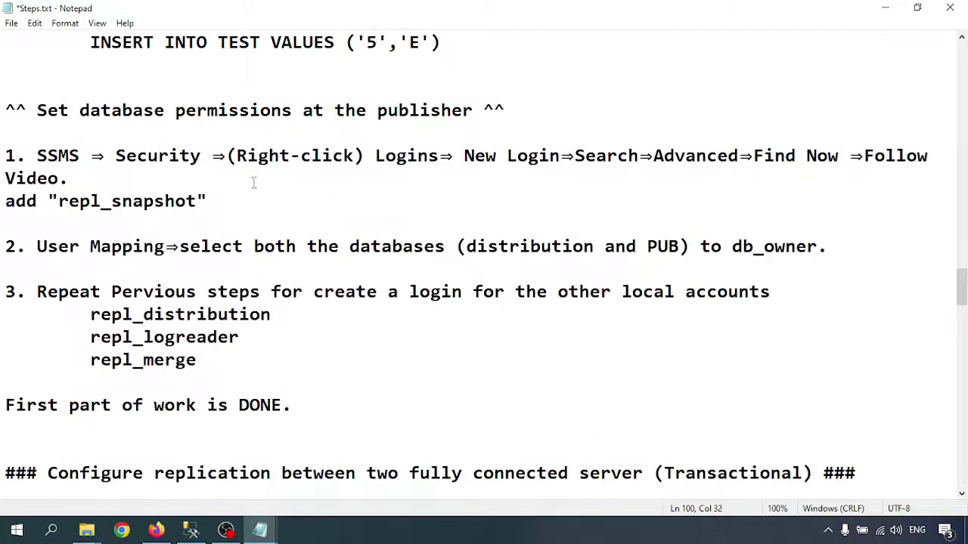
# Save the changes made to Steps.txt
pyautogui.scroll(3, 266, 230)
pyautogui.scroll(-2, 271, 219)
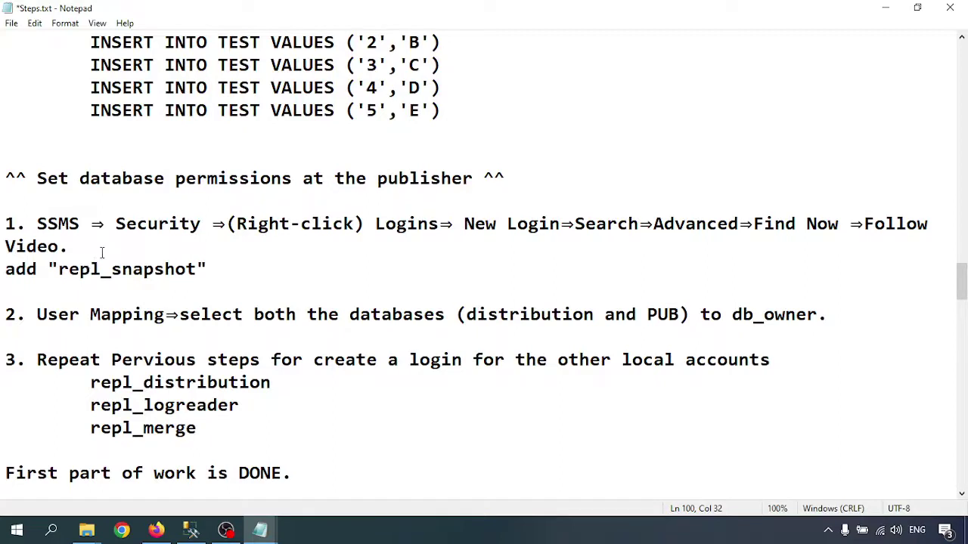
pyautogui.hotkey('ctrl', 's')
# Read step 1 of the notes on setting database permissions at the publisher, highlighting the section title and the path for creating a login
pyautogui.moveTo(597, 224); pyautogui.dragTo(814, 224)
pyautogui.click(917, 224)
pyautogui.moveTo(59, 270); pyautogui.dragTo(207, 270)
pyautogui.moveTo(79, 178); pyautogui.dragTo(473, 178)
pyautogui.scroll(-1, 354, 262)
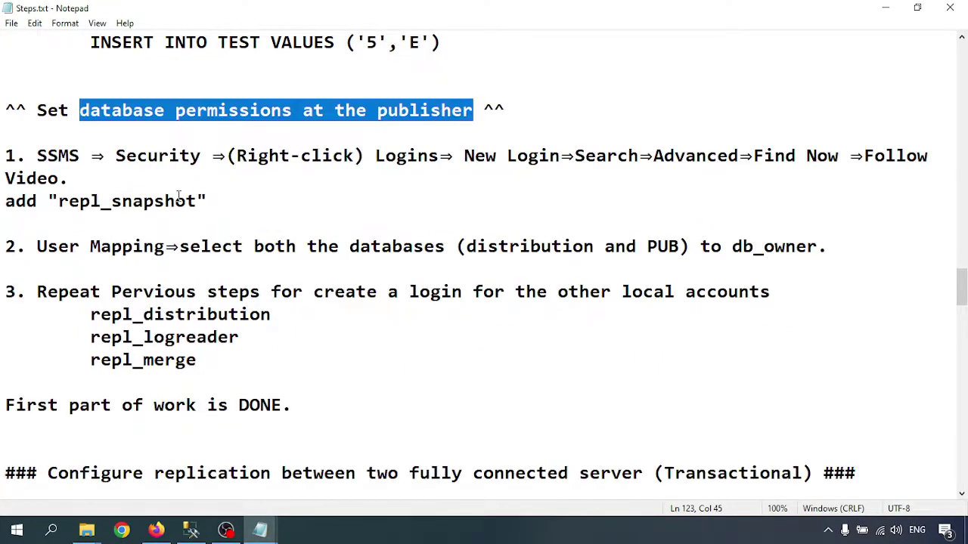
pyautogui.click(311, 199)
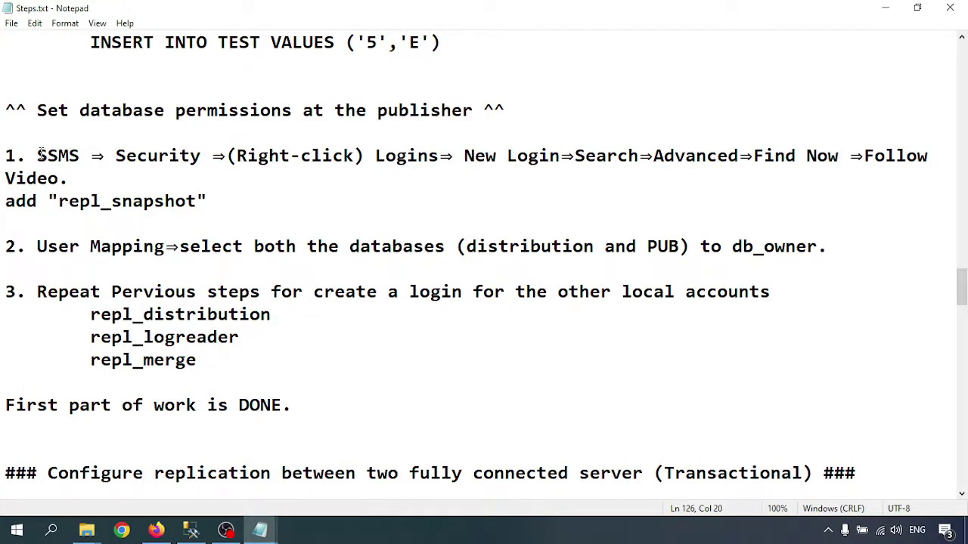
pyautogui.moveTo(41, 156); pyautogui.dragTo(200, 156)
pyautogui.moveTo(112, 155); pyautogui.dragTo(161, 157)
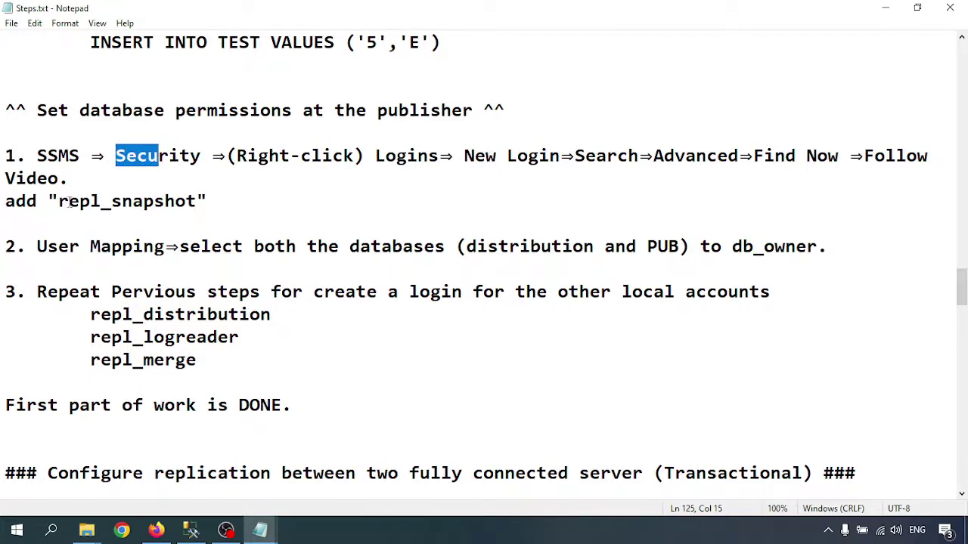
# Read the notes on the four repl_ accounts needing logins and on mapping them to the distribution and PUB databases as db_owner
pyautogui.moveTo(68, 201); pyautogui.dragTo(178, 201)
pyautogui.doubleClick(99, 314)
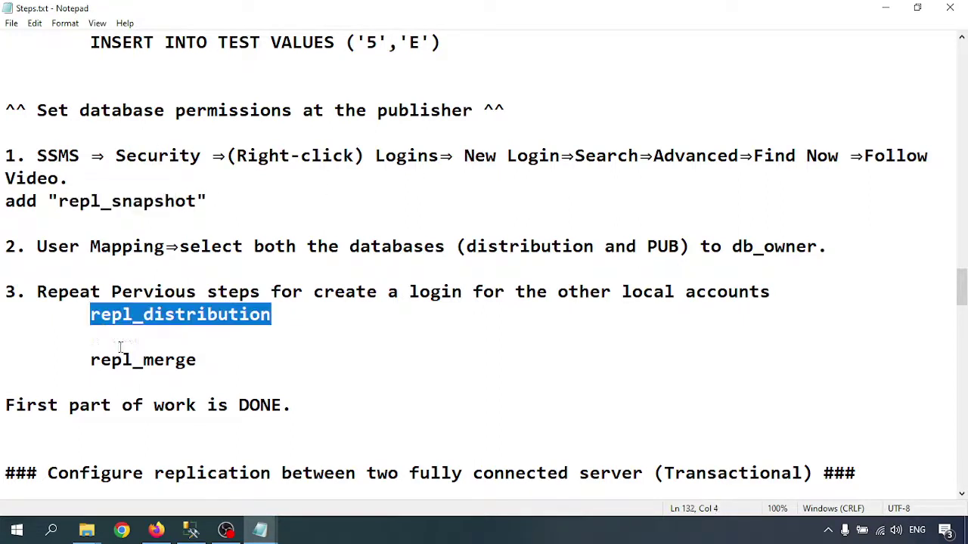
pyautogui.click(189, 360)
pyautogui.moveTo(6, 380); pyautogui.dragTo(26, 201)
pyautogui.click(190, 267)
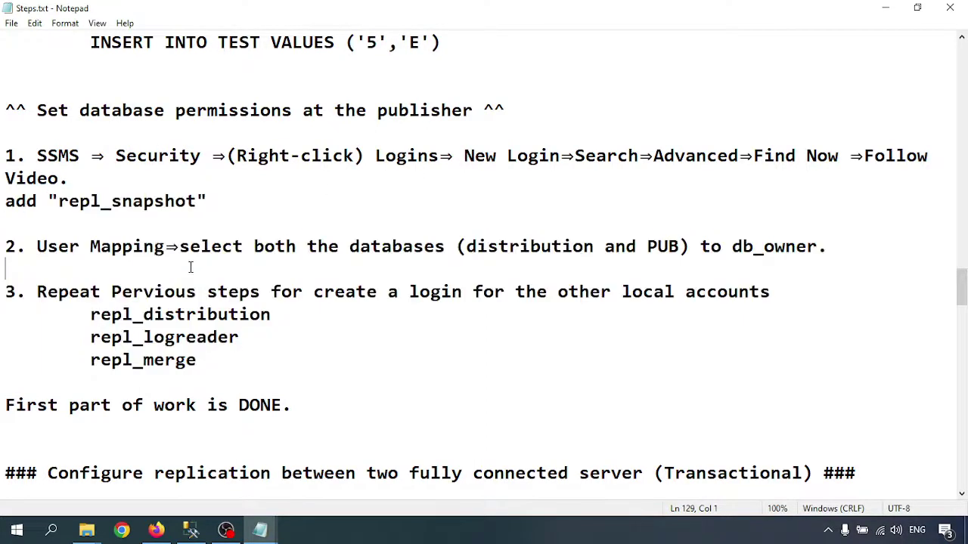
pyautogui.moveTo(351, 249); pyautogui.dragTo(445, 249)
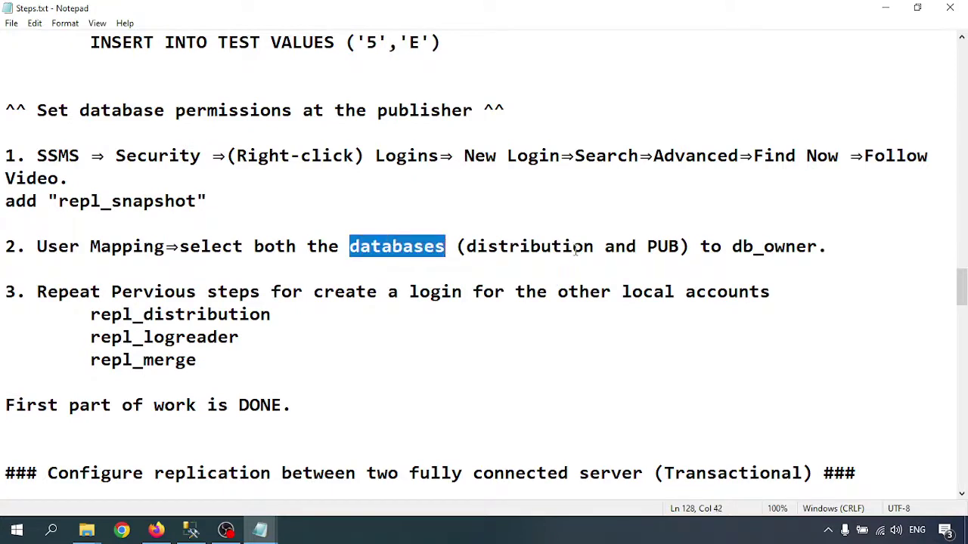
pyautogui.click(562, 248)
pyautogui.doubleClick(654, 248)
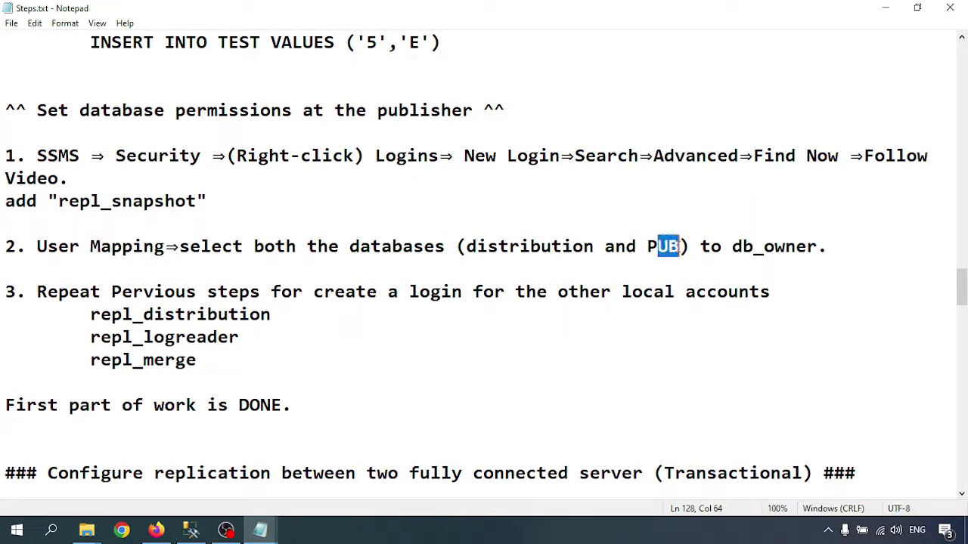
pyautogui.click(653, 250)
pyautogui.moveTo(648, 249); pyautogui.dragTo(742, 246)
# In SQL Server Management Studio, list the accounts available for a new login on the first server, and close the dialogs without creating one
pyautogui.click(190, 531)
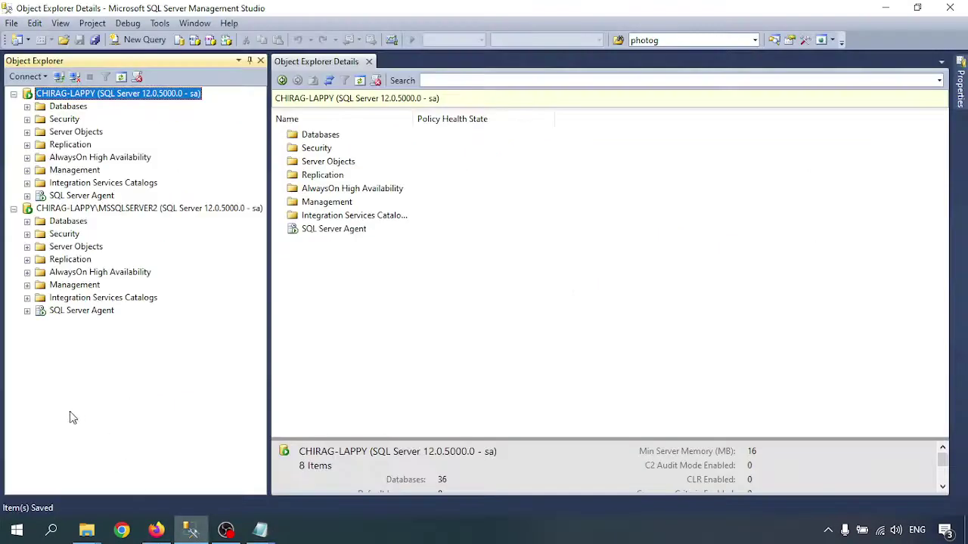
pyautogui.click(27, 118)
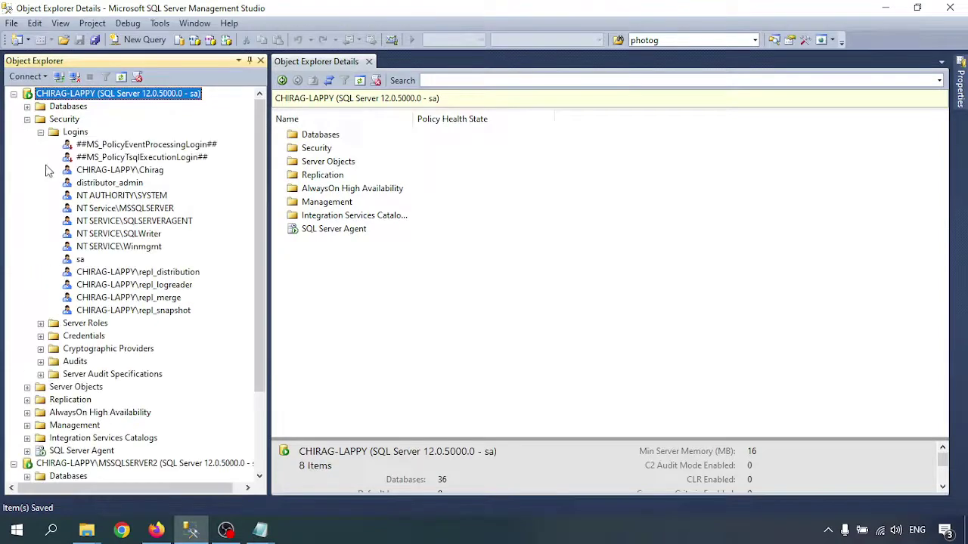
pyautogui.rightClick(76, 132)
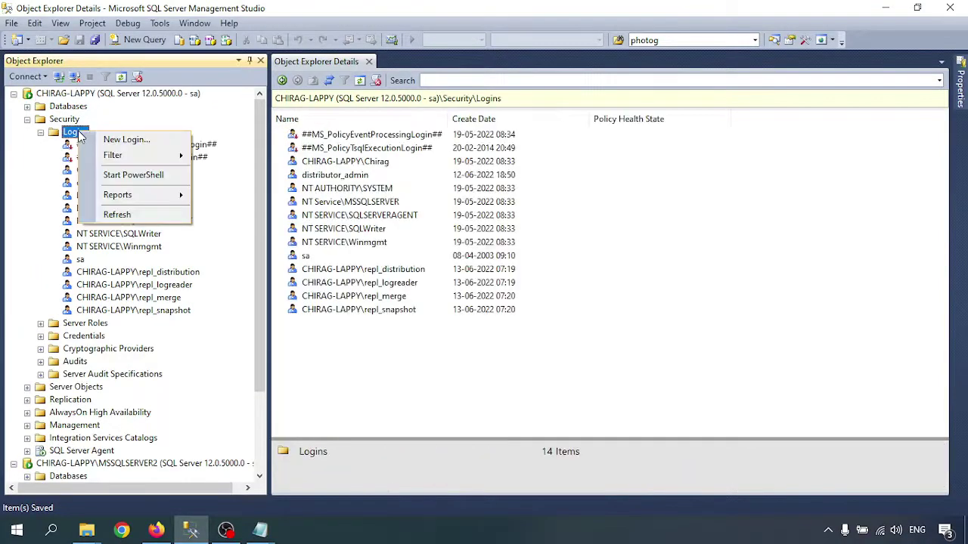
pyautogui.click(137, 138)
pyautogui.click(684, 100)
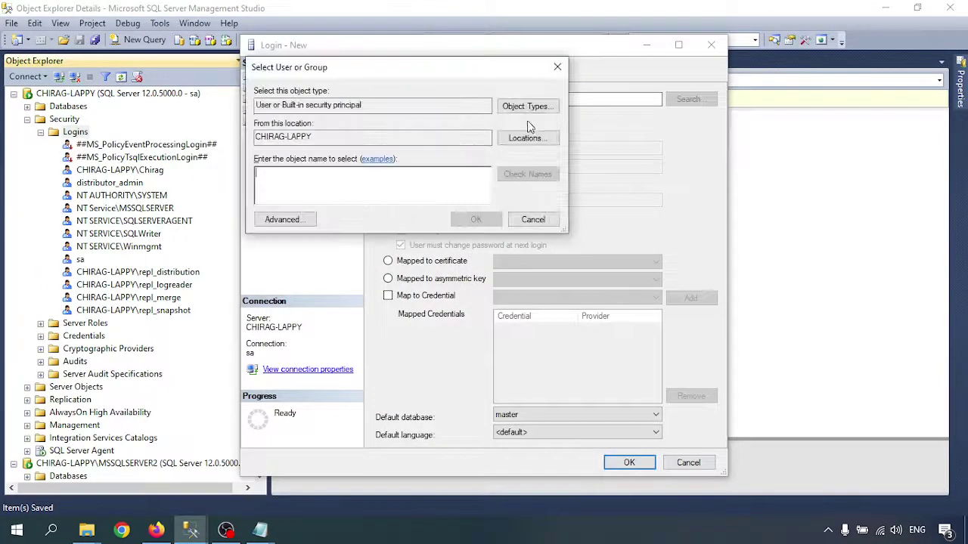
pyautogui.click(283, 220)
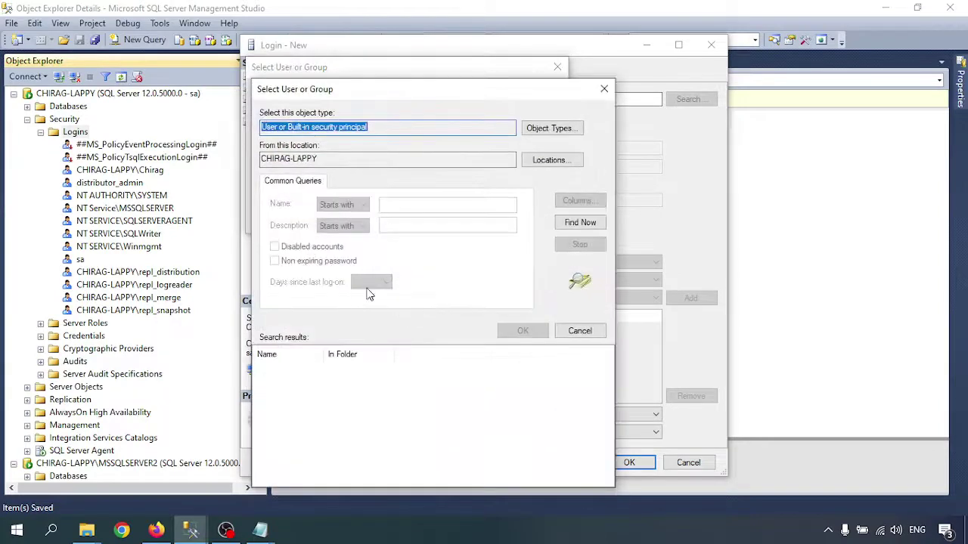
pyautogui.click(582, 221)
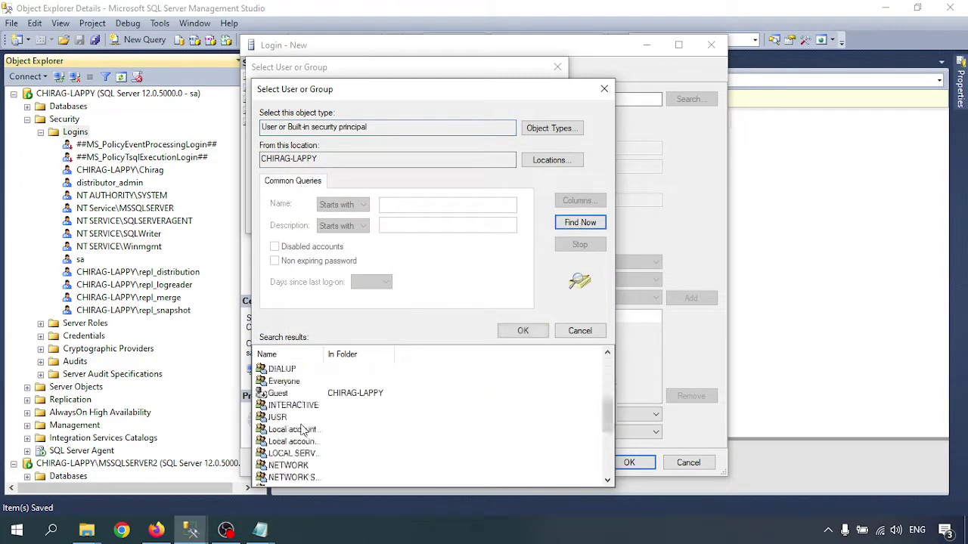
pyautogui.scroll(-5, 302, 425)
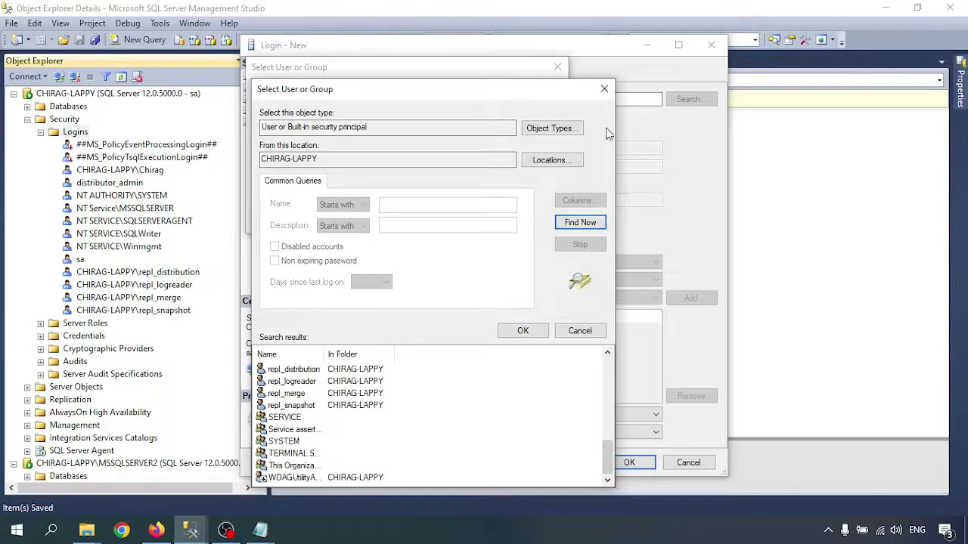
pyautogui.click(604, 90)
pyautogui.click(558, 66)
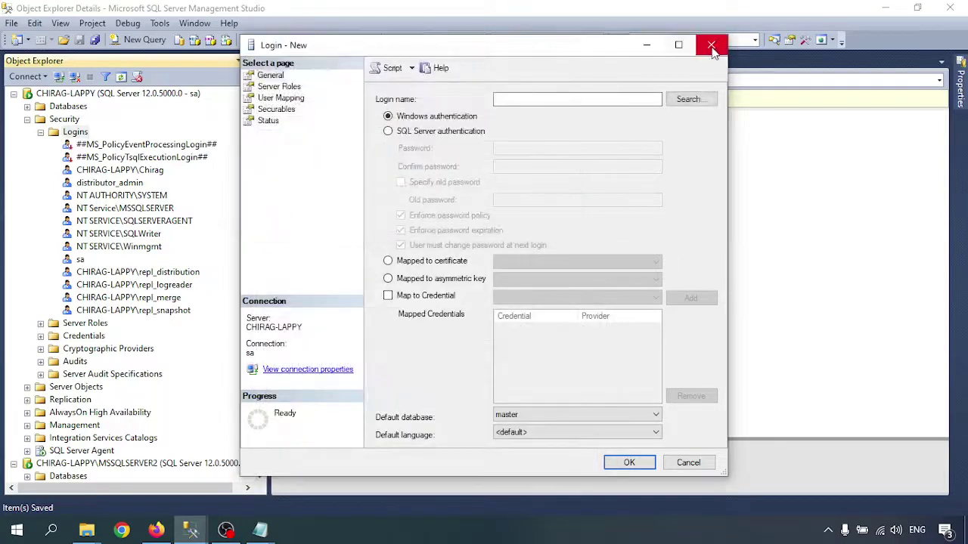
pyautogui.click(711, 44)
# Map the repl_distribution login to the Donation database with the db_owner role and apply the change
pyautogui.click(134, 273)
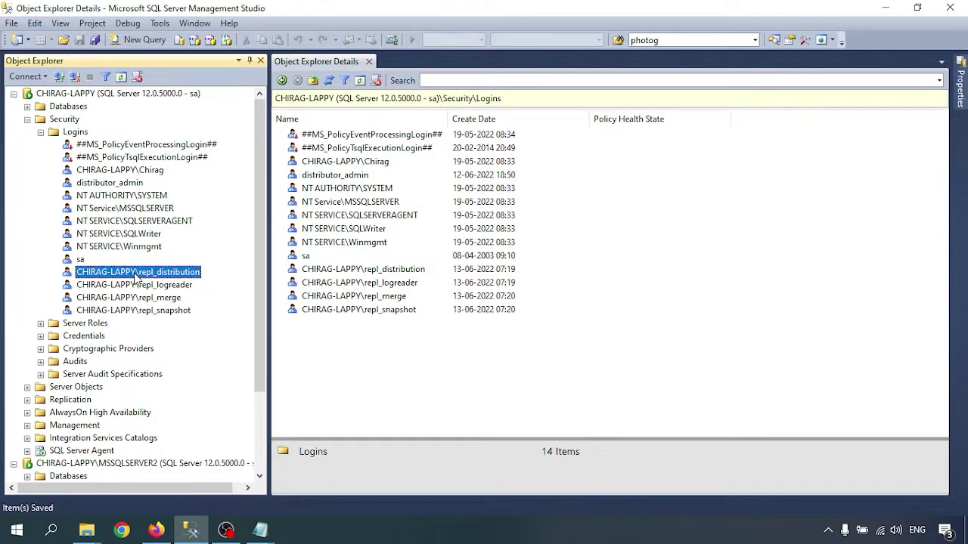
pyautogui.rightClick(136, 277)
pyautogui.click(180, 444)
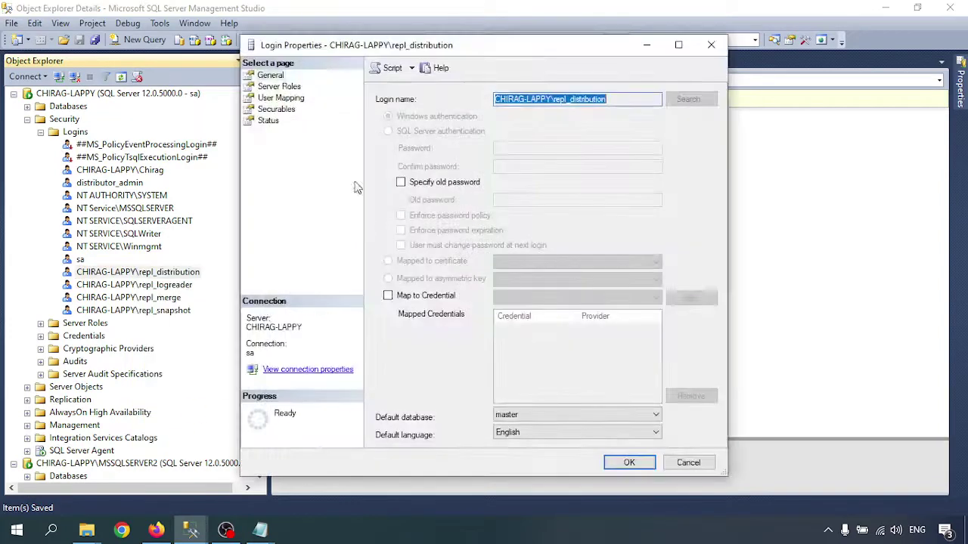
pyautogui.click(280, 99)
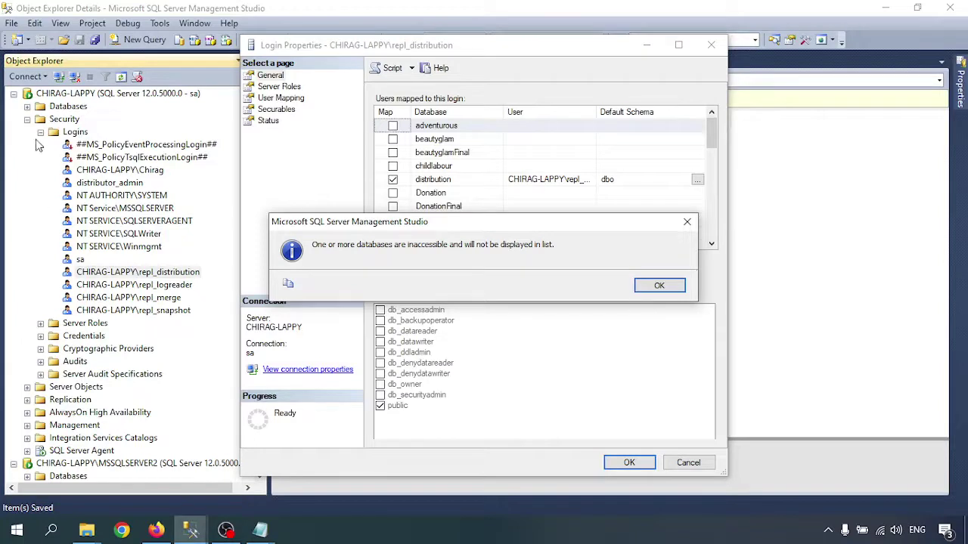
pyautogui.click(658, 285)
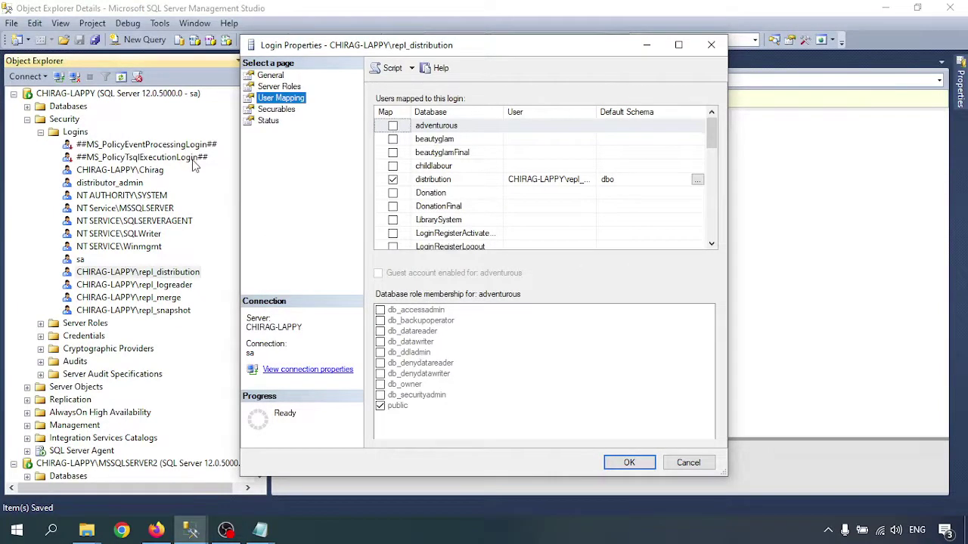
pyautogui.click(428, 196)
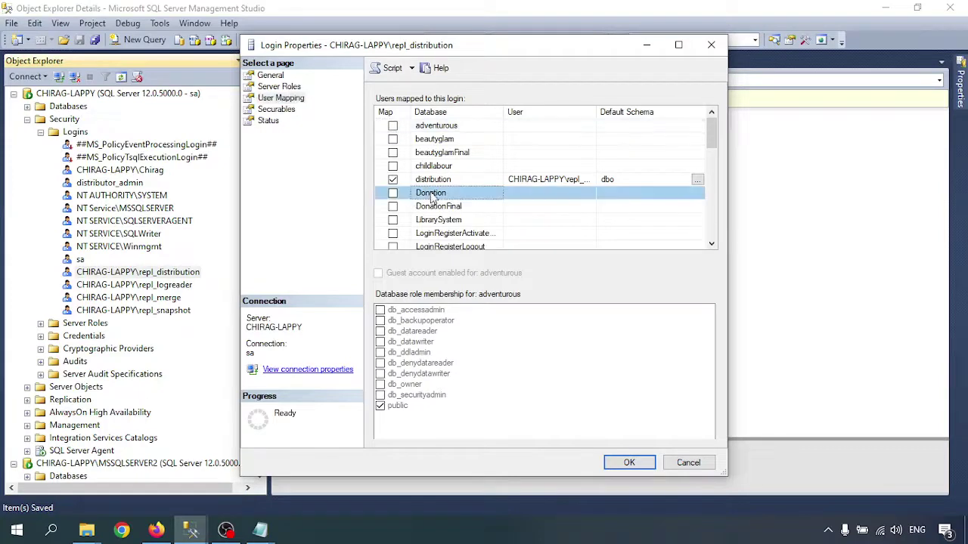
pyautogui.click(393, 194)
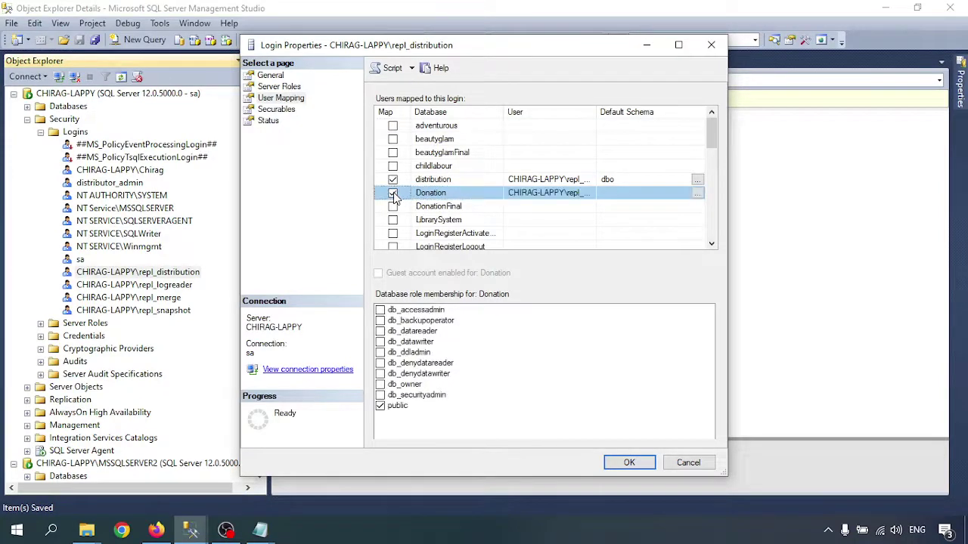
pyautogui.click(381, 385)
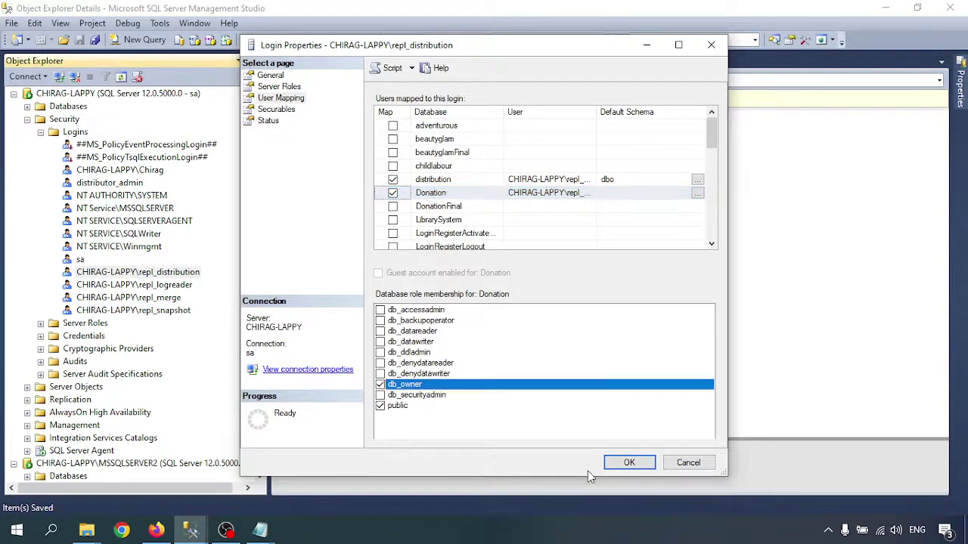
pyautogui.click(627, 462)
# Map the repl_logreader login to the Donation database with the db_owner role and apply the change
pyautogui.rightClick(154, 285)
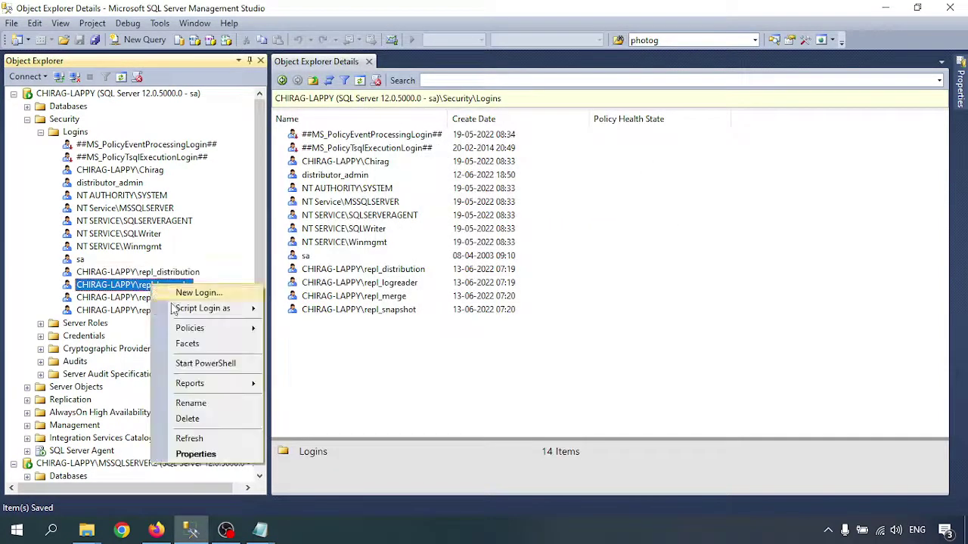
pyautogui.click(203, 452)
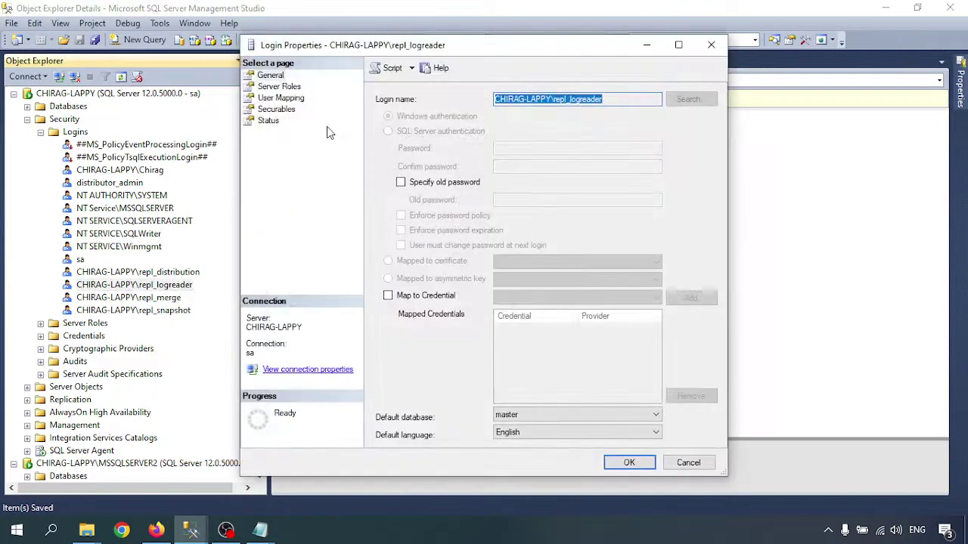
pyautogui.click(280, 97)
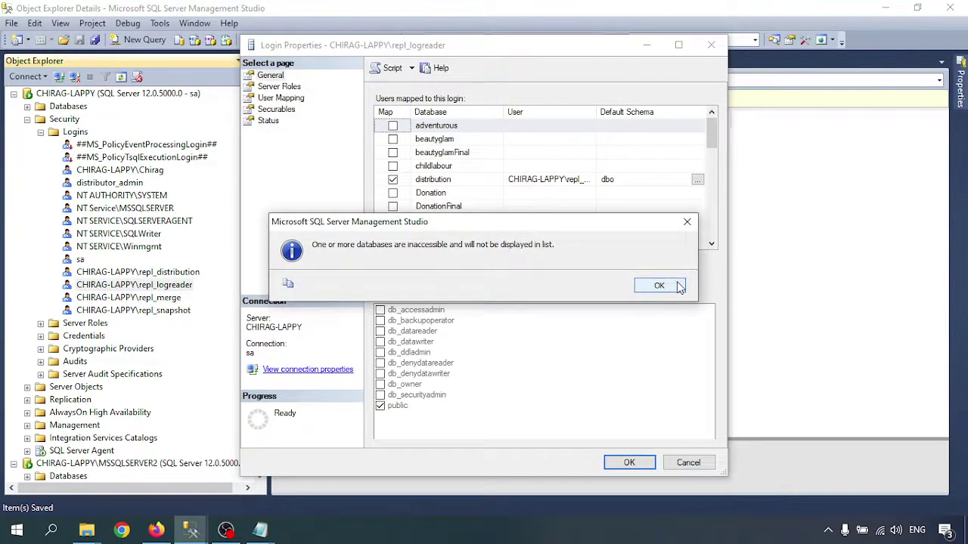
pyautogui.click(637, 287)
pyautogui.click(437, 194)
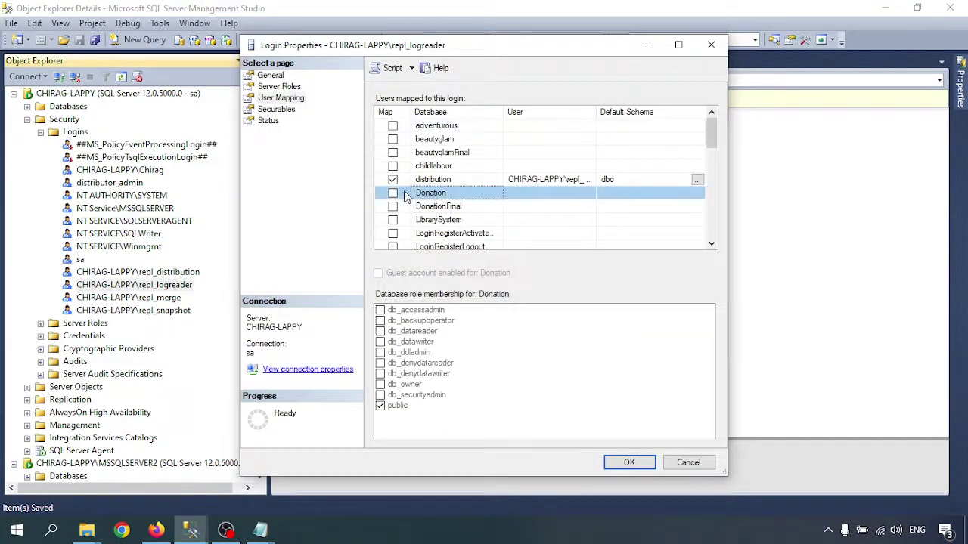
pyautogui.click(392, 193)
pyautogui.click(380, 385)
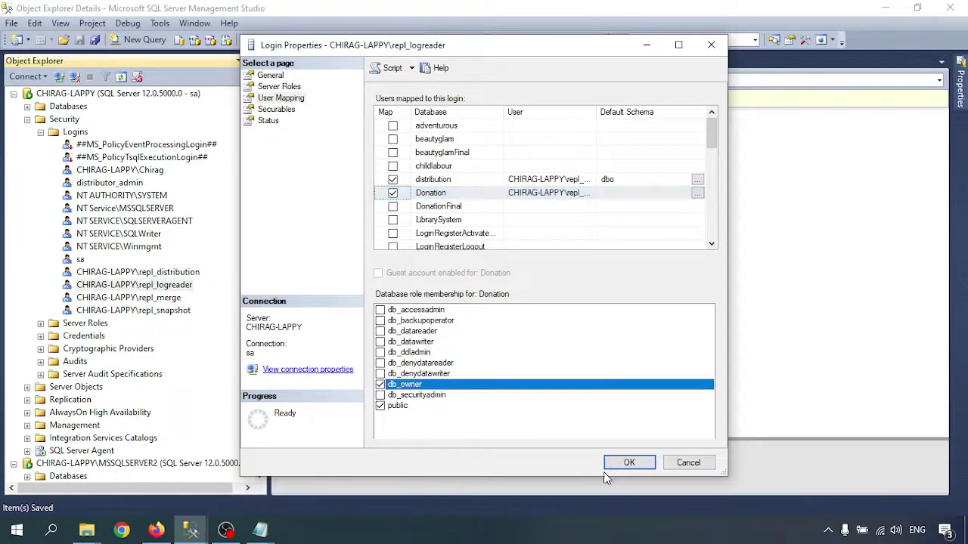
pyautogui.click(628, 462)
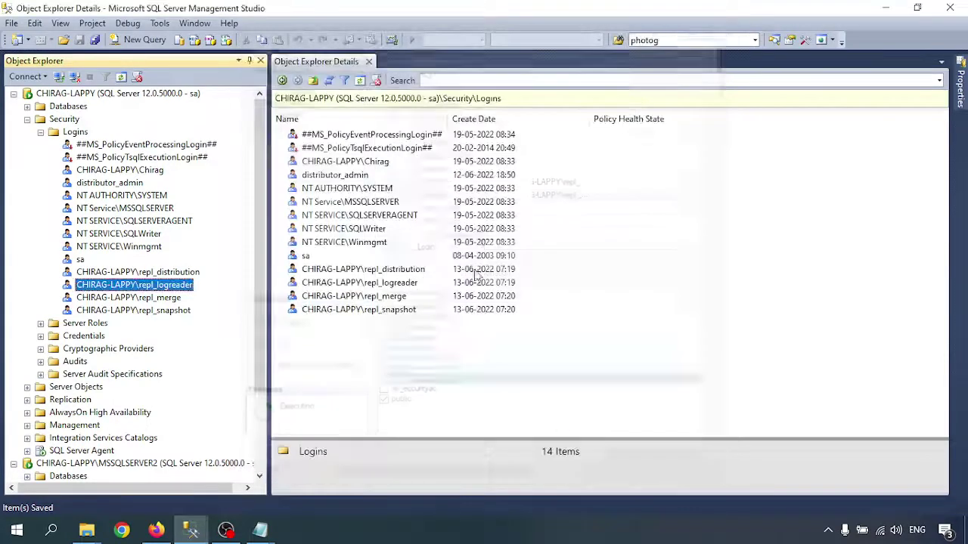
# Map the repl_merge login to the Donation database with the db_owner role and apply the change
pyautogui.rightClick(160, 299)
pyautogui.click(215, 469)
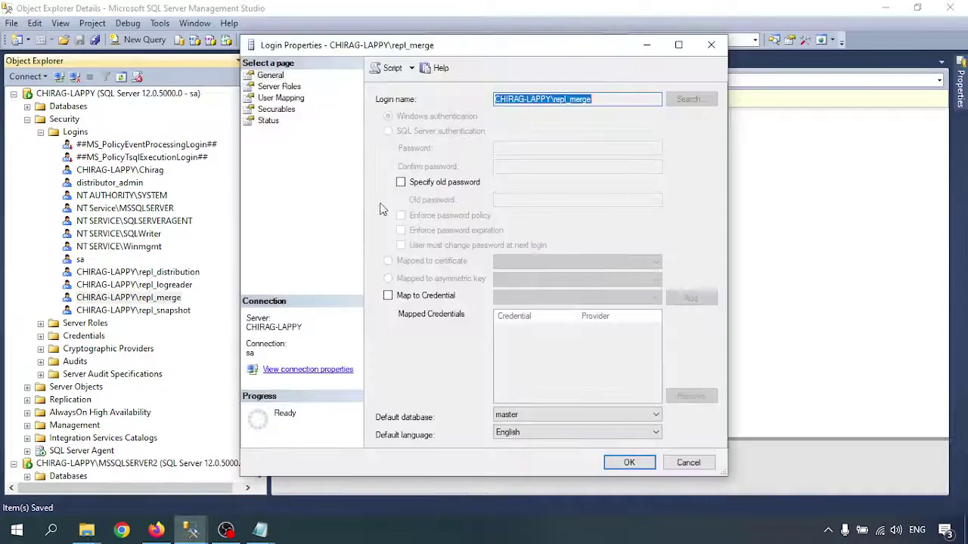
pyautogui.click(280, 97)
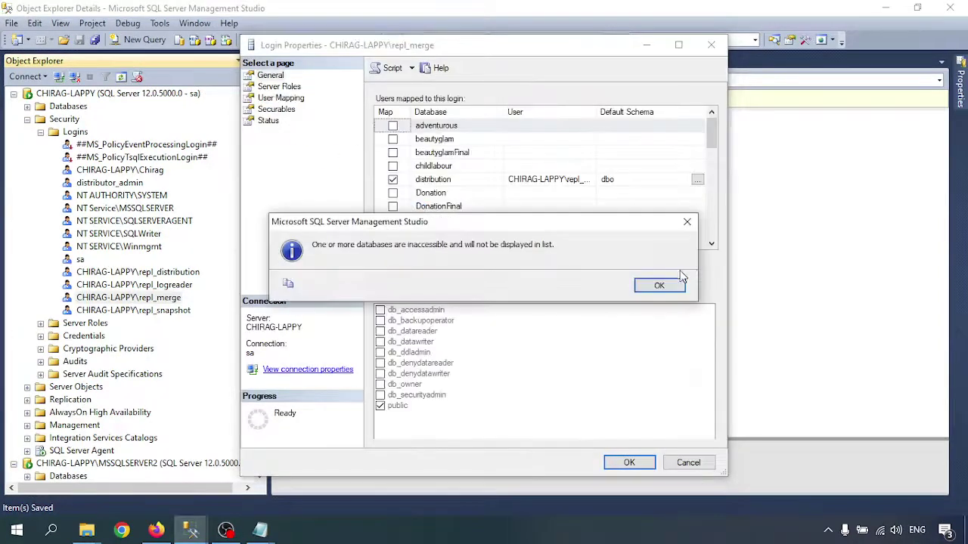
pyautogui.click(658, 286)
pyautogui.click(392, 193)
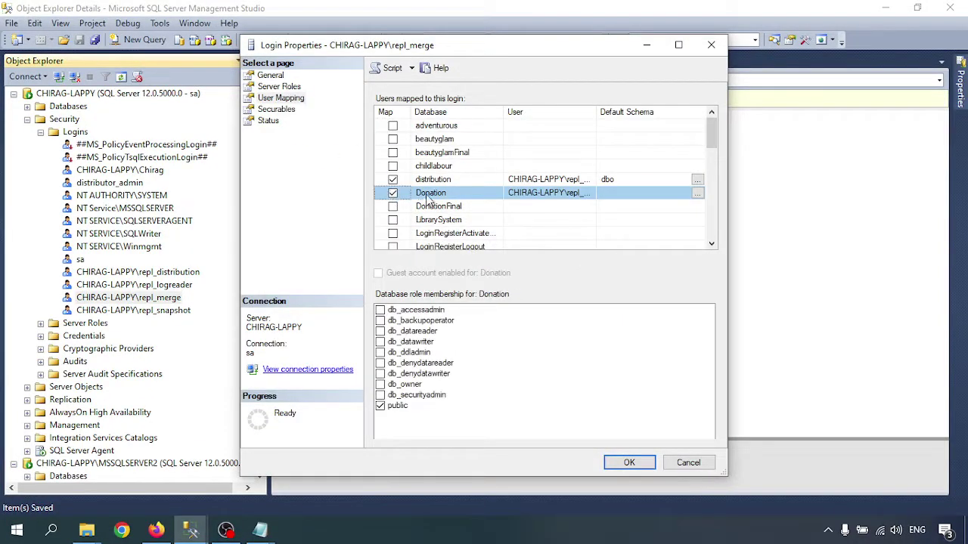
pyautogui.click(381, 385)
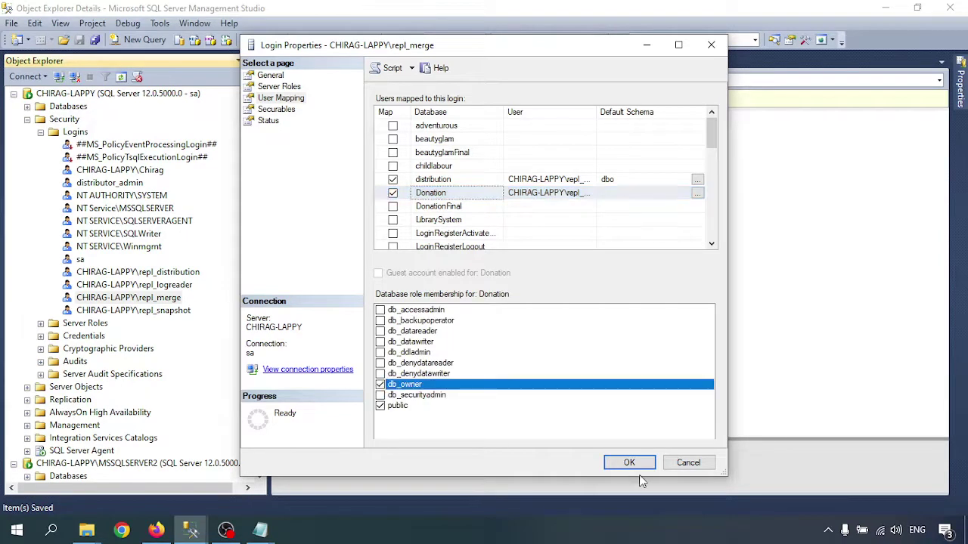
pyautogui.click(629, 462)
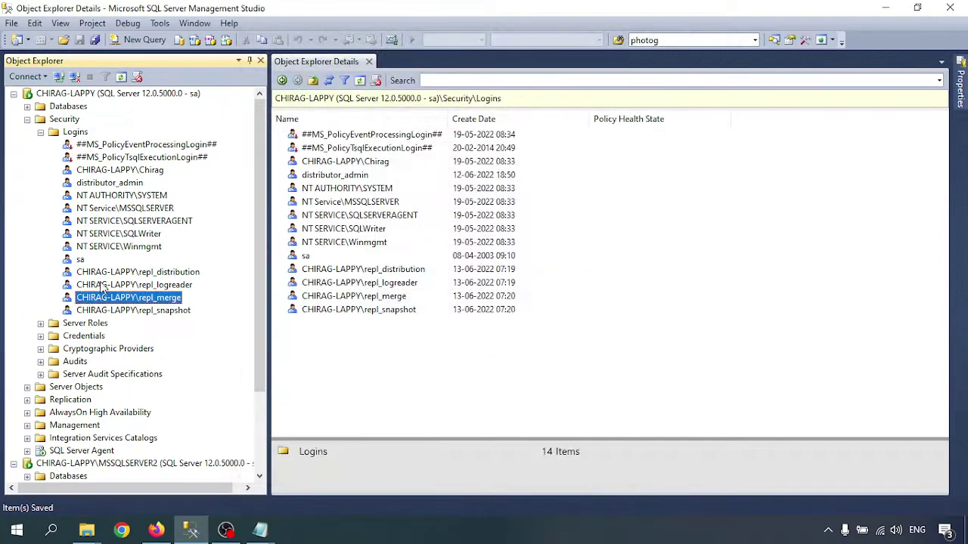
# Map the repl_snapshot login to the Donation database with the db_owner role and apply the change
pyautogui.rightClick(144, 310)
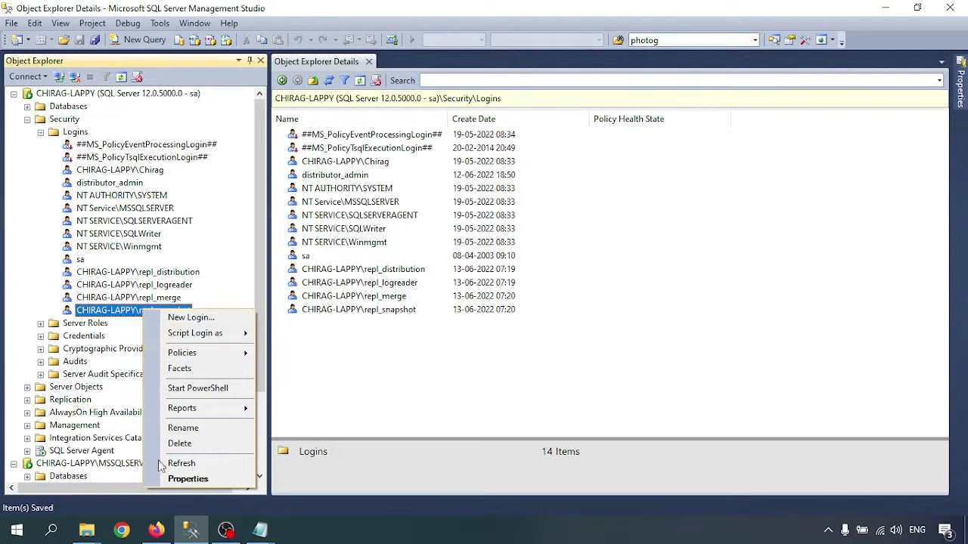
pyautogui.click(185, 480)
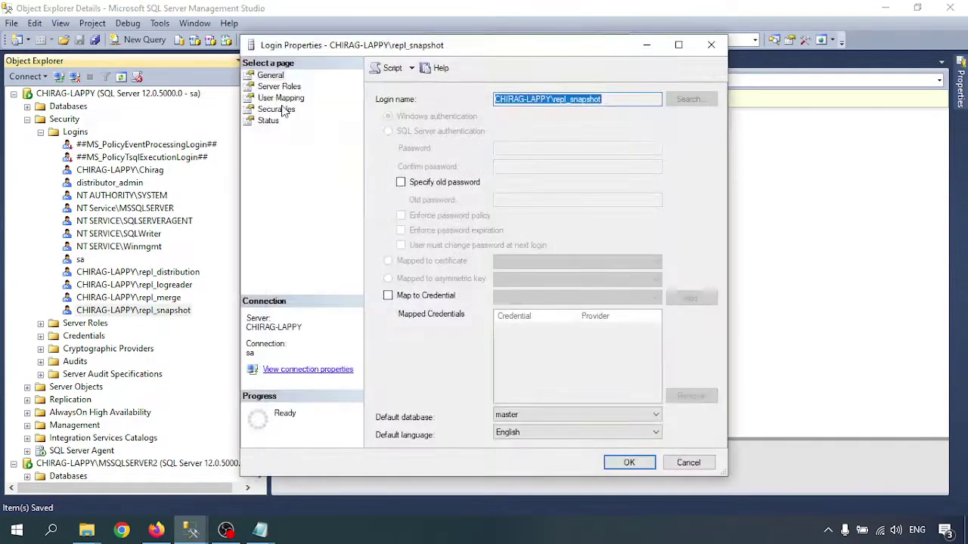
pyautogui.click(280, 99)
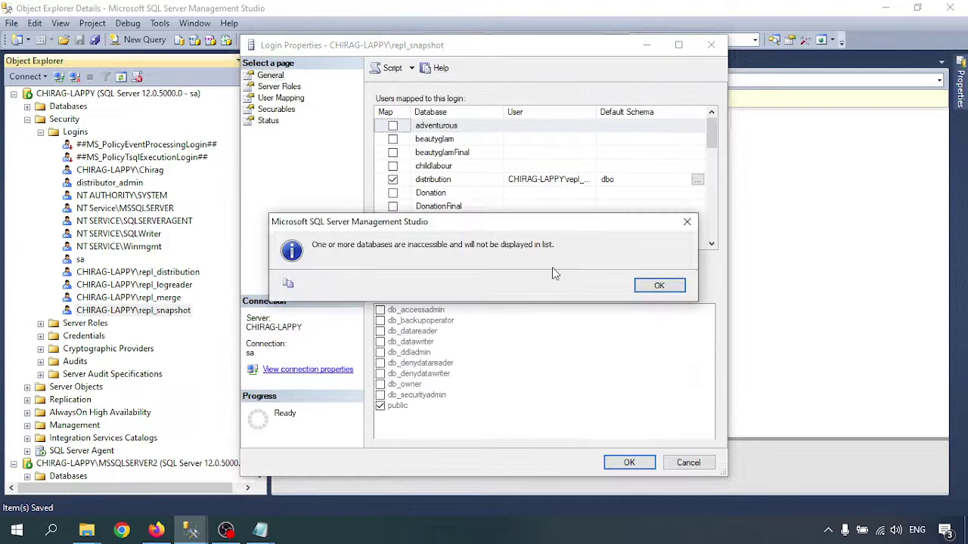
pyautogui.click(657, 286)
pyautogui.click(392, 194)
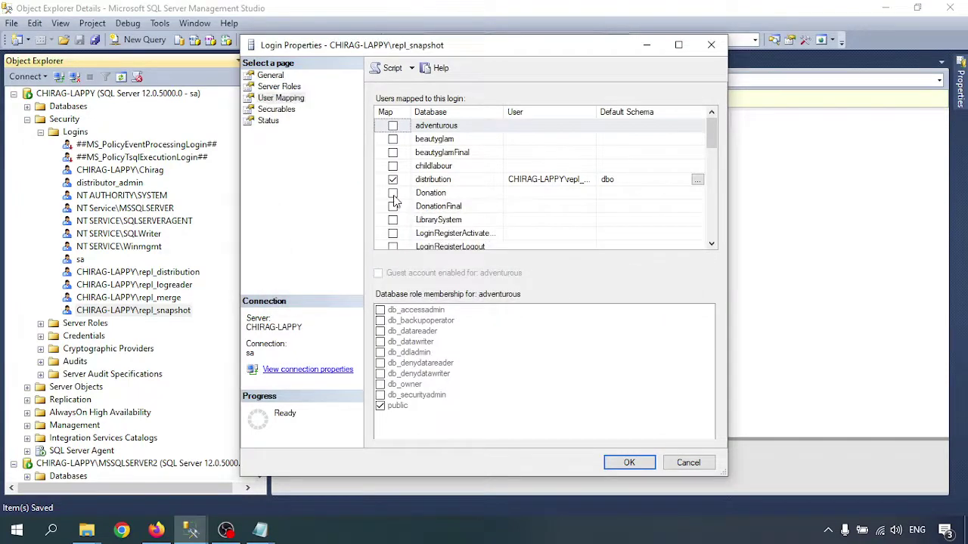
pyautogui.click(381, 384)
pyautogui.click(611, 465)
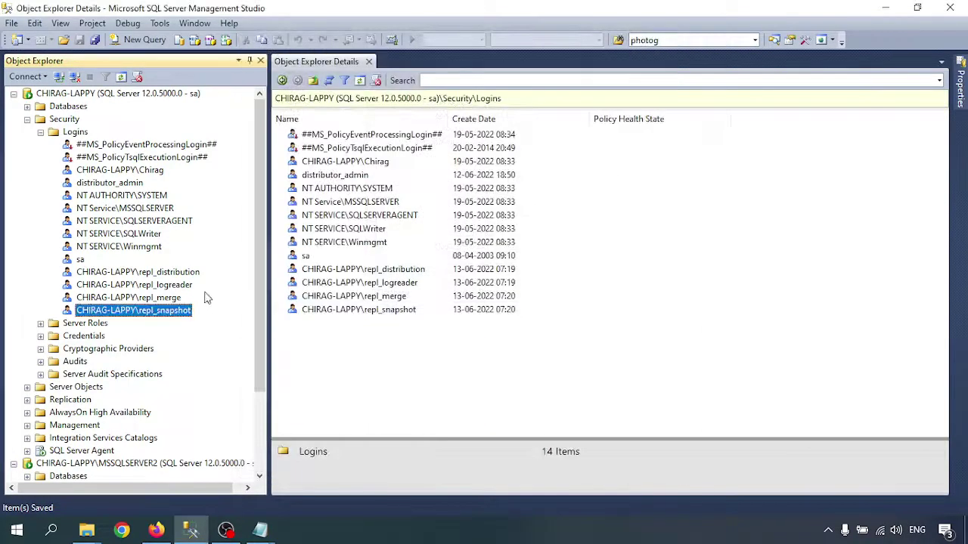
# Delete the DVDRentalNew database from the first server with the option to close existing connections, and collapse the database list
pyautogui.click(26, 106)
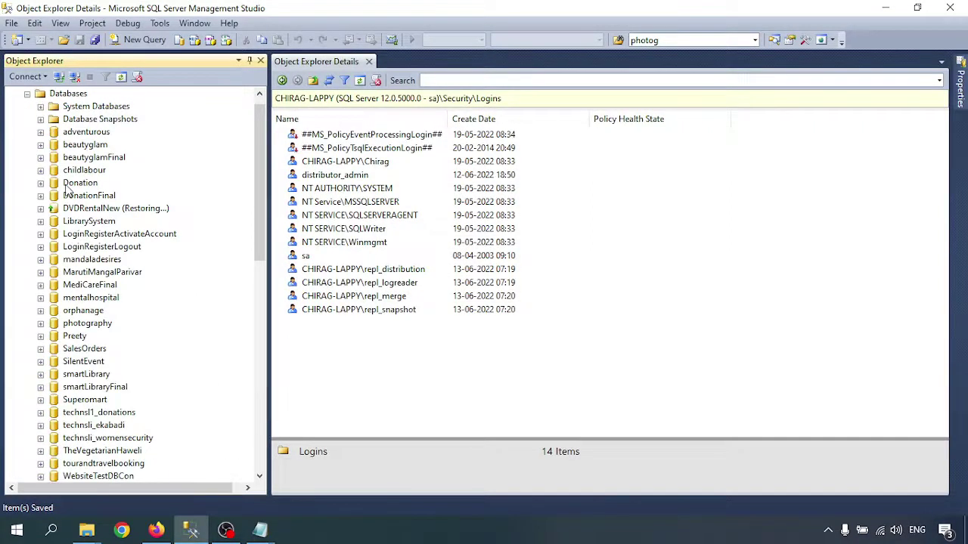
pyautogui.click(76, 184)
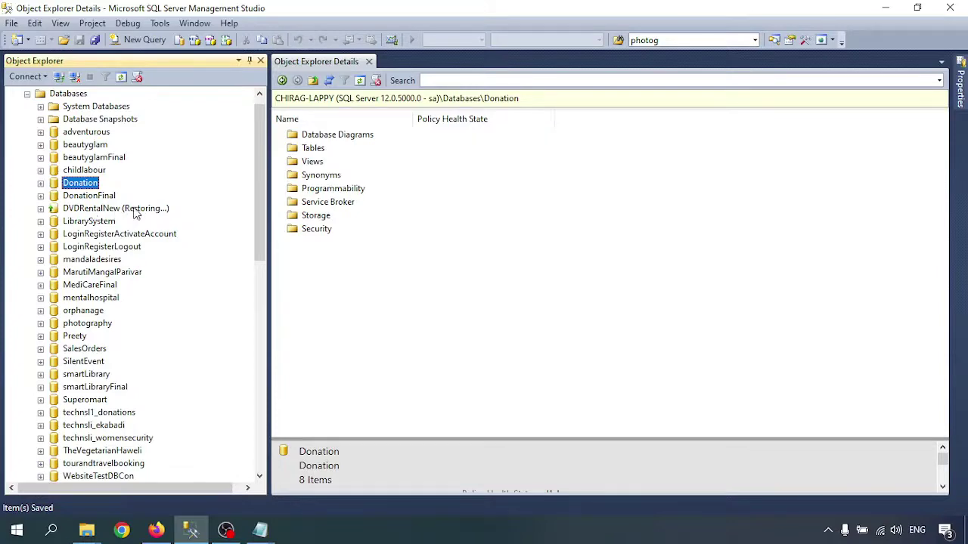
pyautogui.rightClick(89, 209)
pyautogui.click(125, 377)
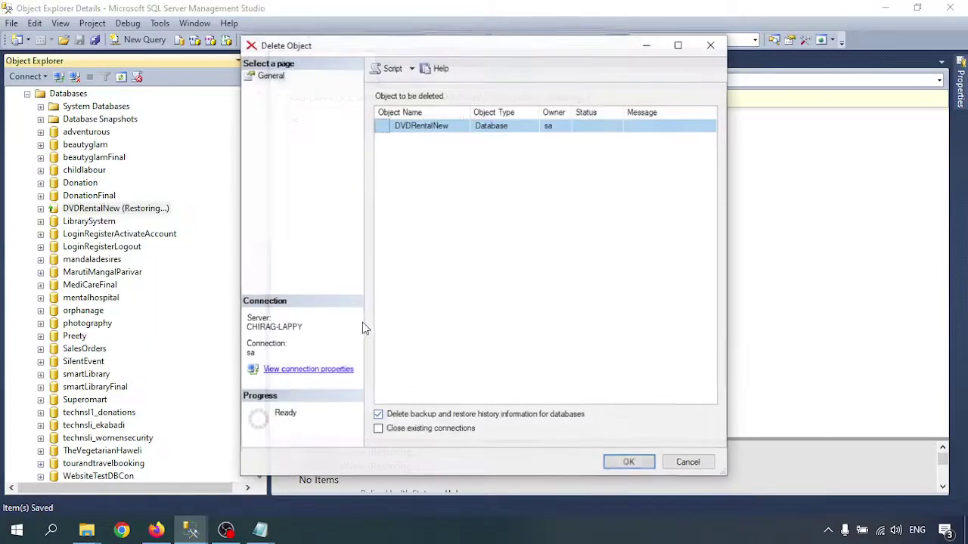
pyautogui.click(389, 430)
pyautogui.click(629, 463)
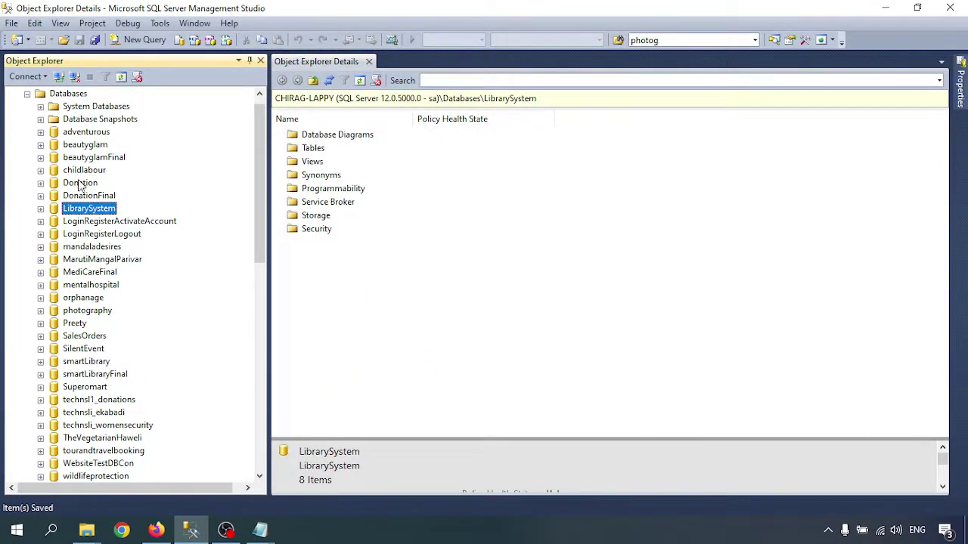
pyautogui.click(27, 93)
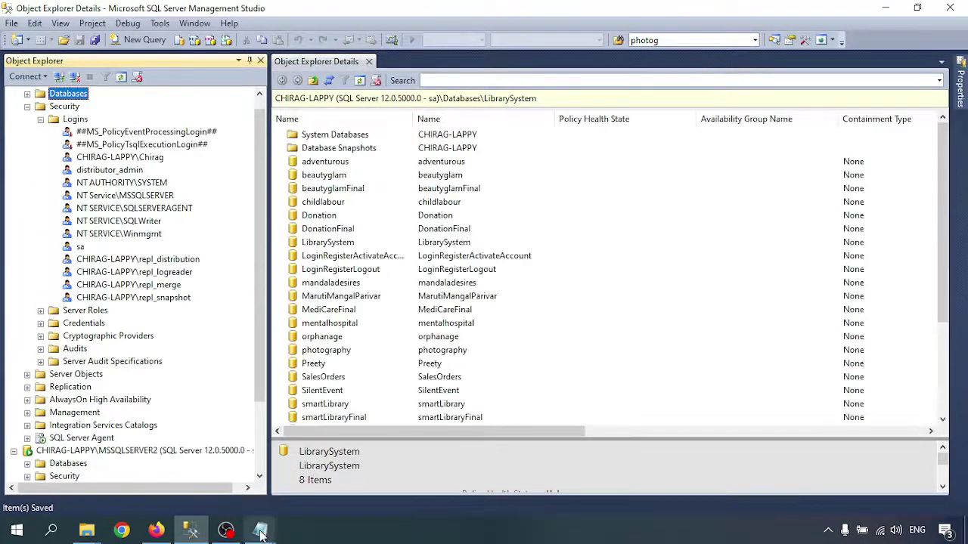
# Switch to Steps.txt in Notepad, replace Transactional with Snapshot in the heading about configuring replication between two fully connected servers, and save the file
pyautogui.moveTo(259, 530)
pyautogui.click(302, 475)
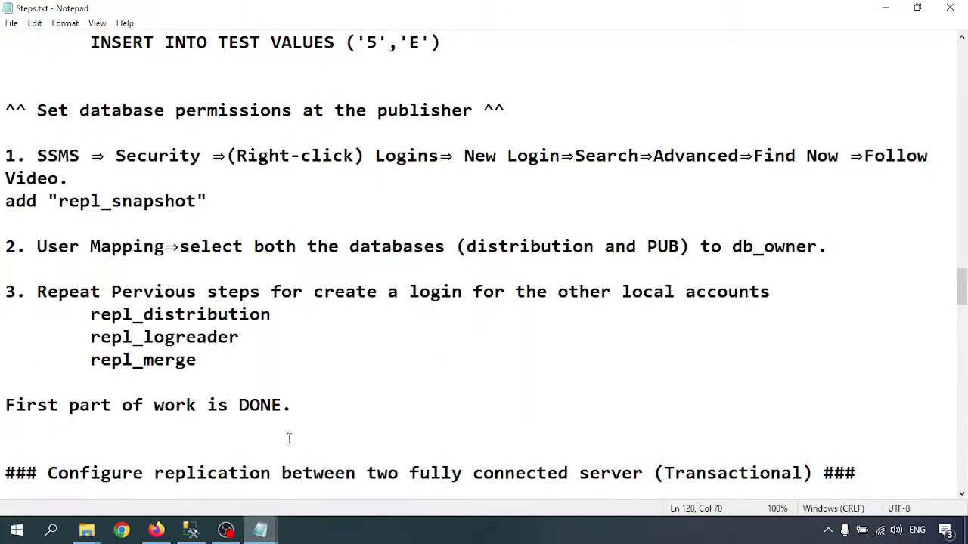
pyautogui.scroll(-1, 330, 310)
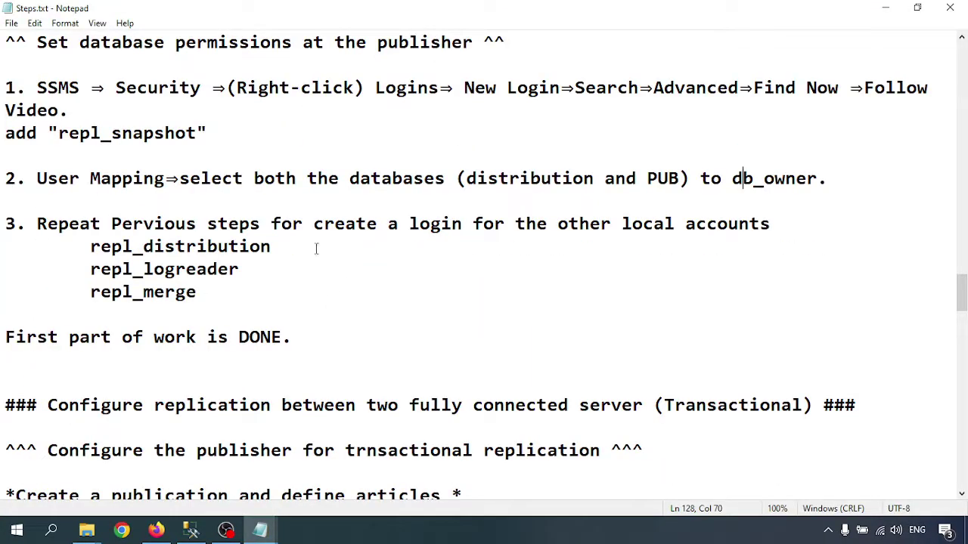
pyautogui.moveTo(111, 224); pyautogui.dragTo(251, 315)
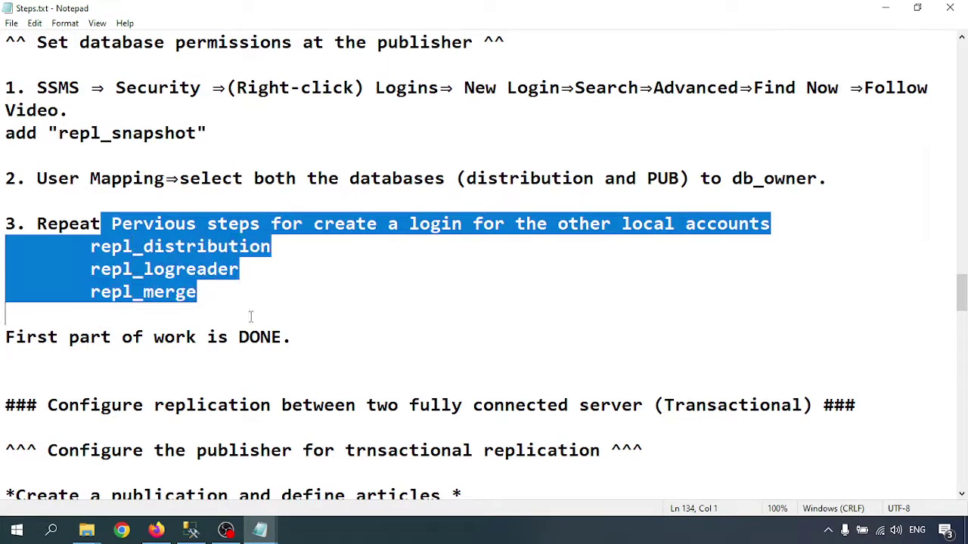
pyautogui.scroll(-3, 306, 310)
pyautogui.moveTo(90, 133); pyautogui.dragTo(309, 132)
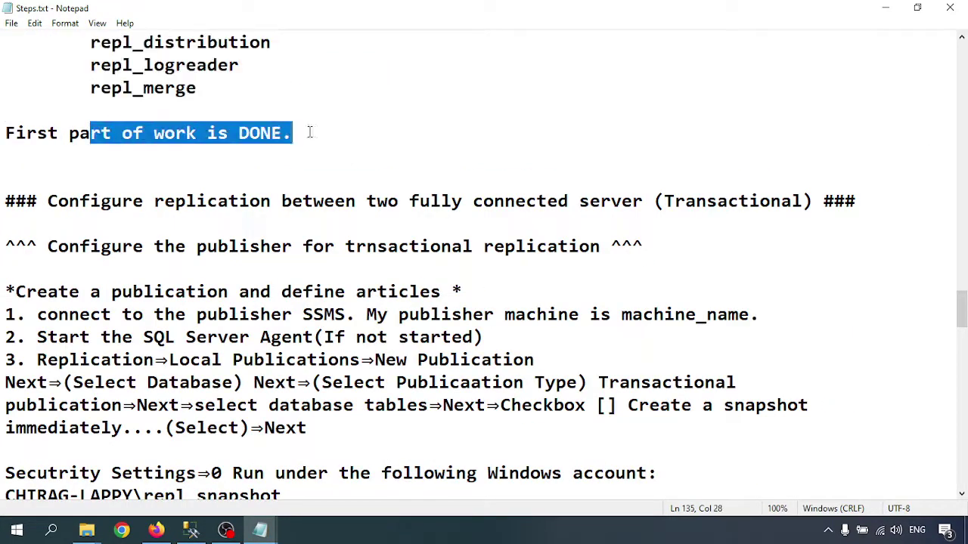
pyautogui.click(270, 252)
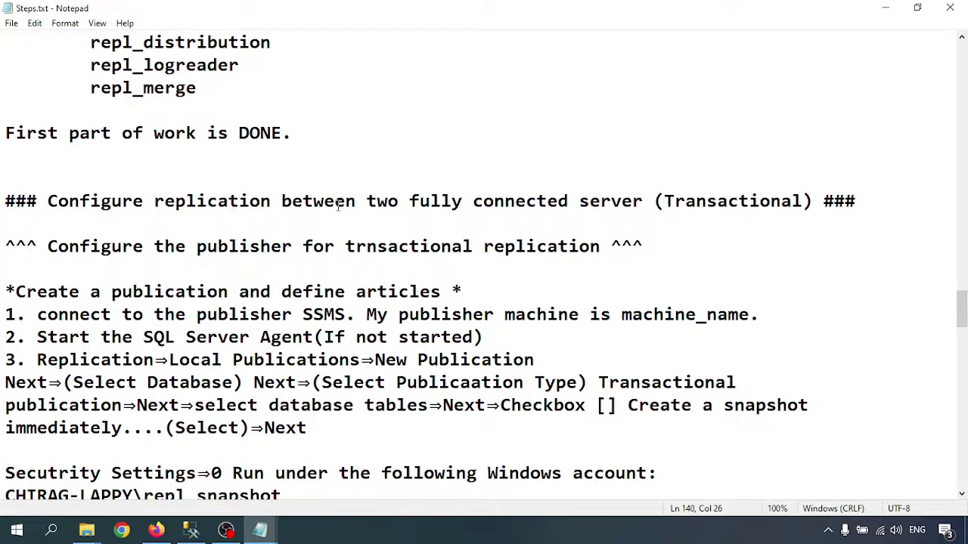
pyautogui.moveTo(665, 200); pyautogui.dragTo(803, 201)
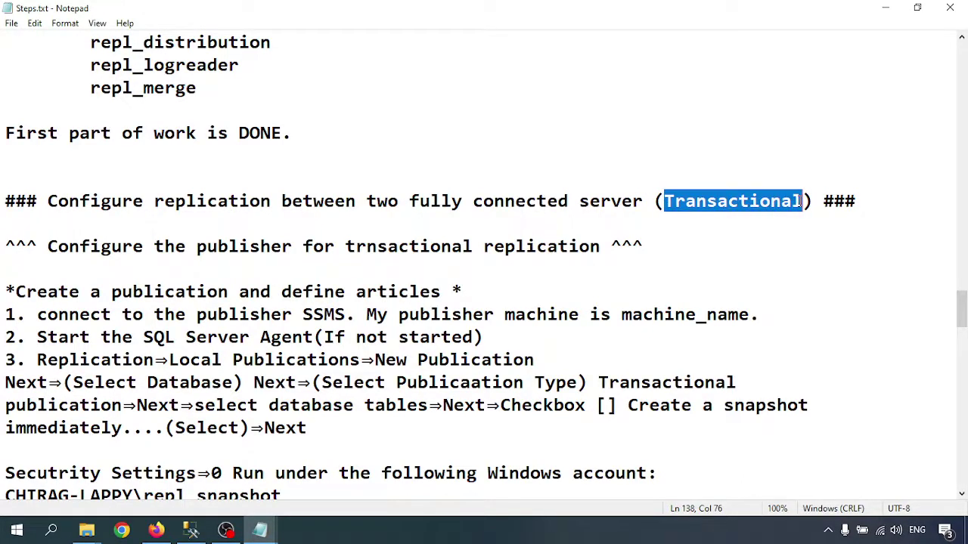
pyautogui.write('Snapshot')
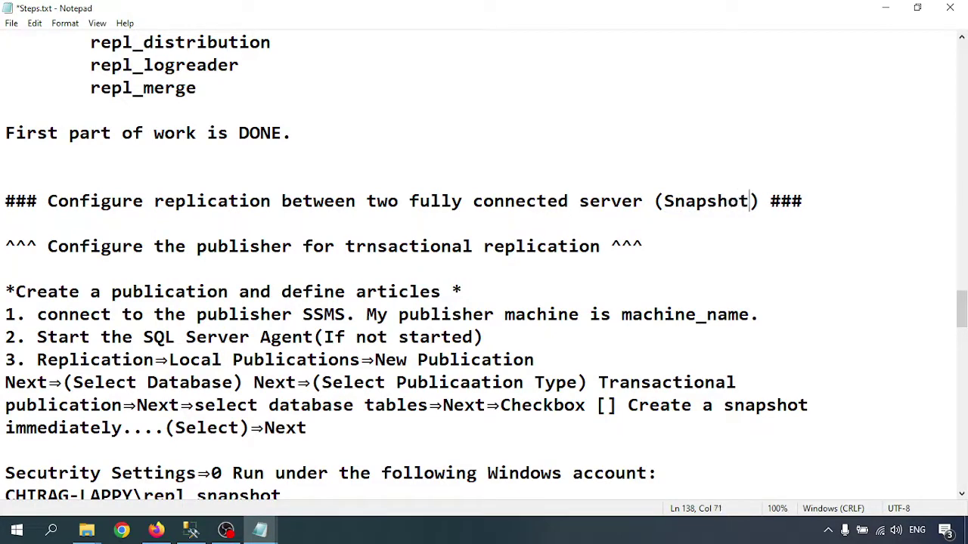
pyautogui.hotkey('ctrl', 's')
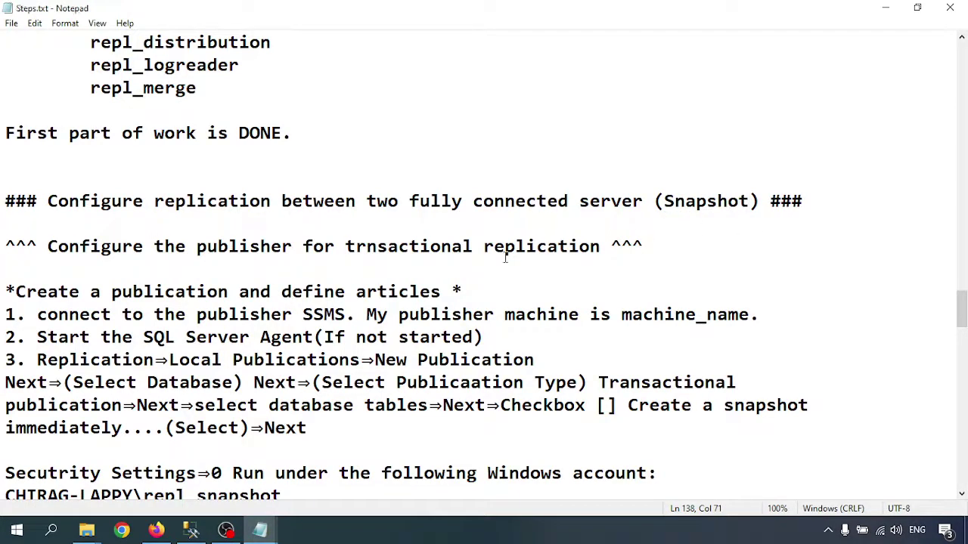
pyautogui.scroll(1, 392, 313)
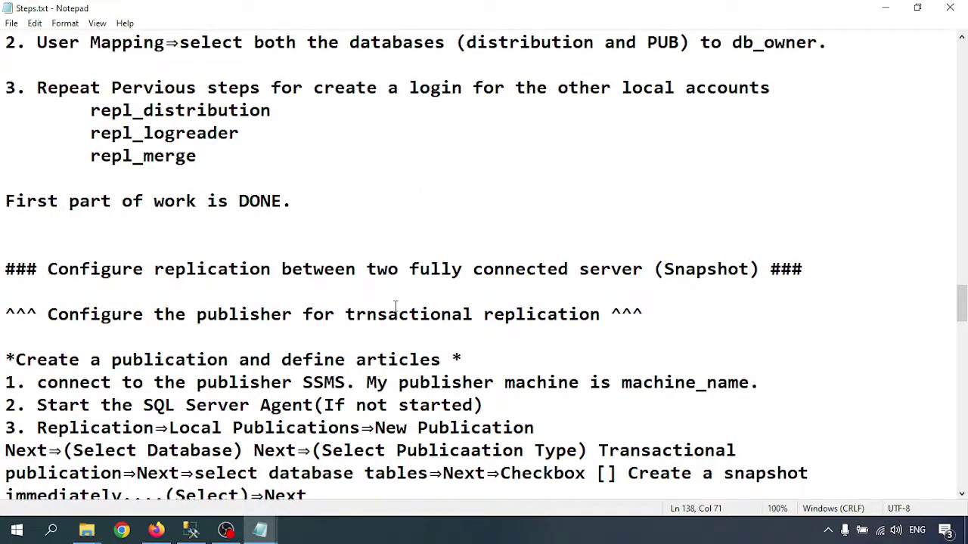
pyautogui.scroll(3, 395, 306)
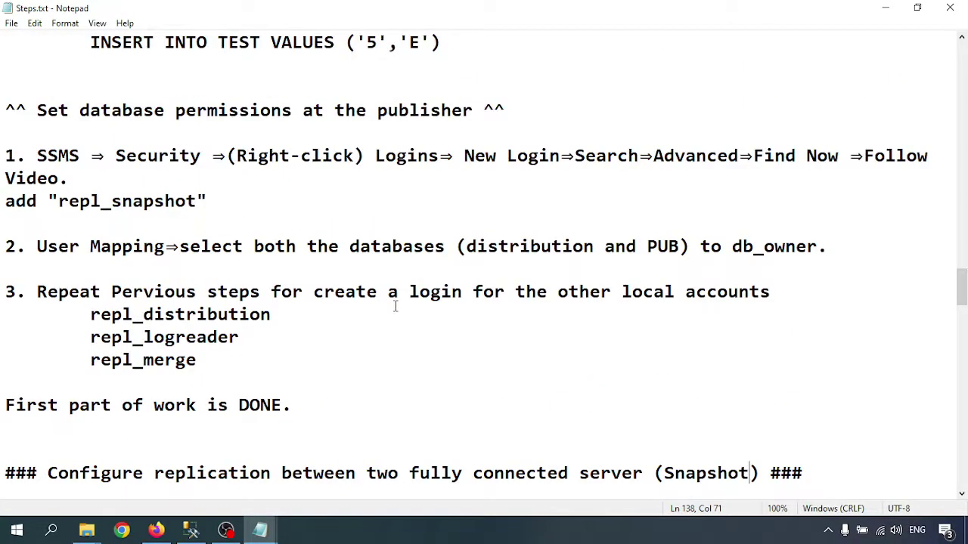
pyautogui.scroll(-4, 395, 306)
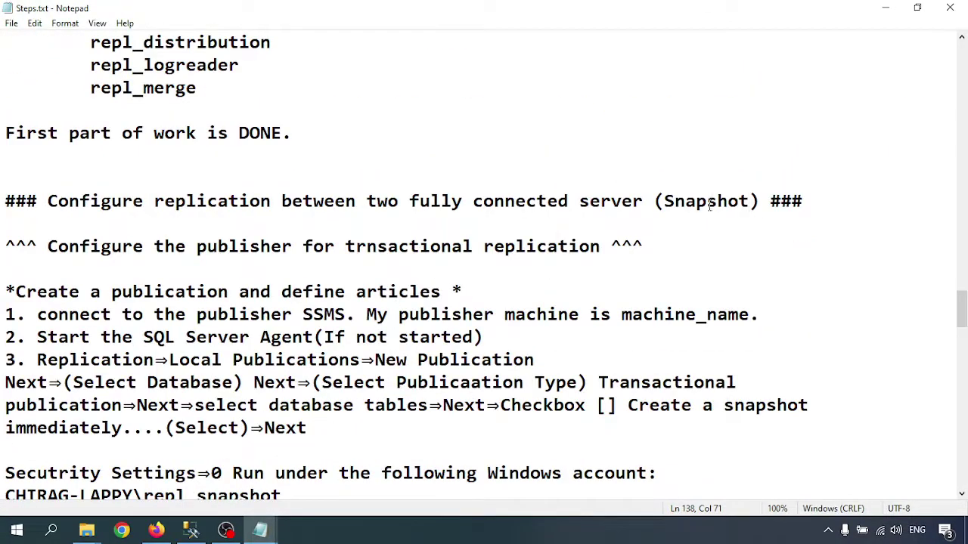
# In SQL Server Management Studio, start a new local publication on the first server and choose Donation as the publication database
pyautogui.click(191, 531)
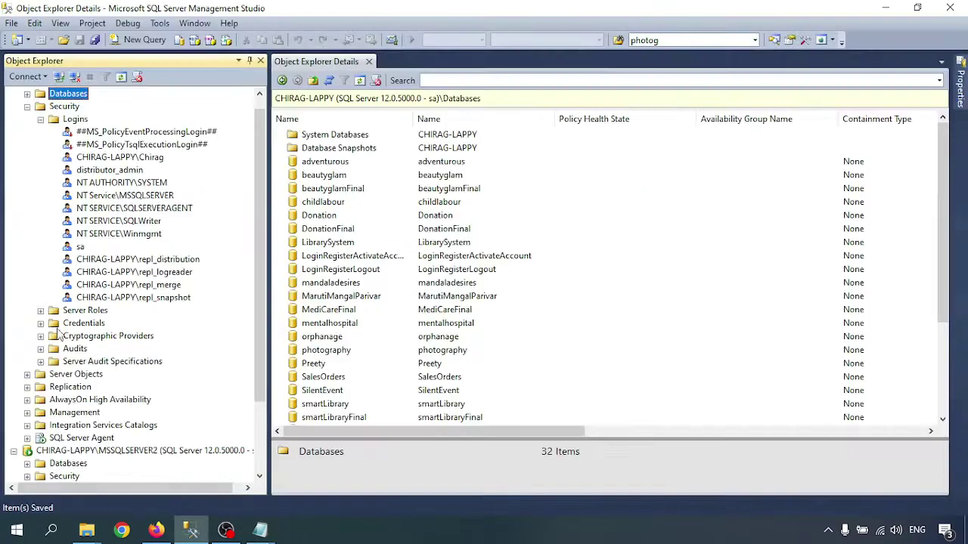
pyautogui.click(27, 107)
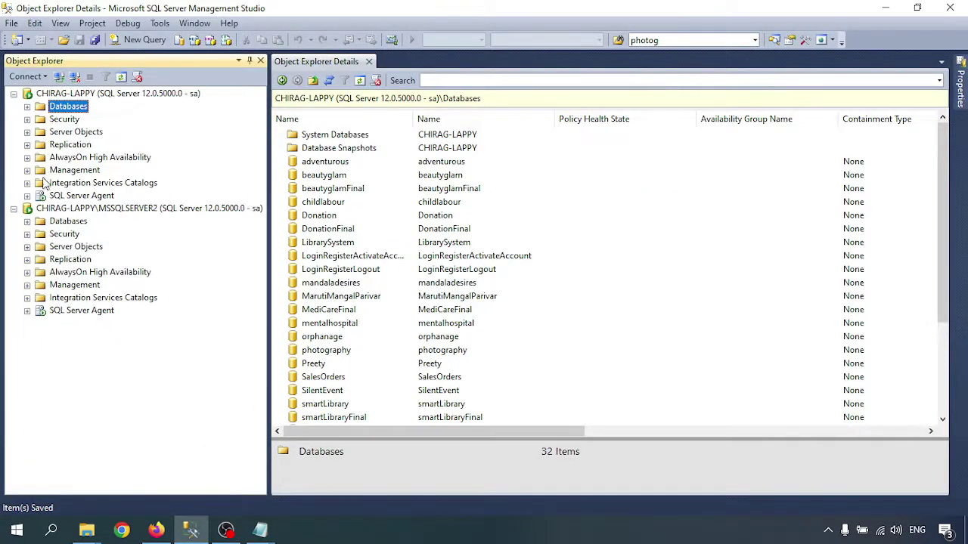
pyautogui.click(28, 144)
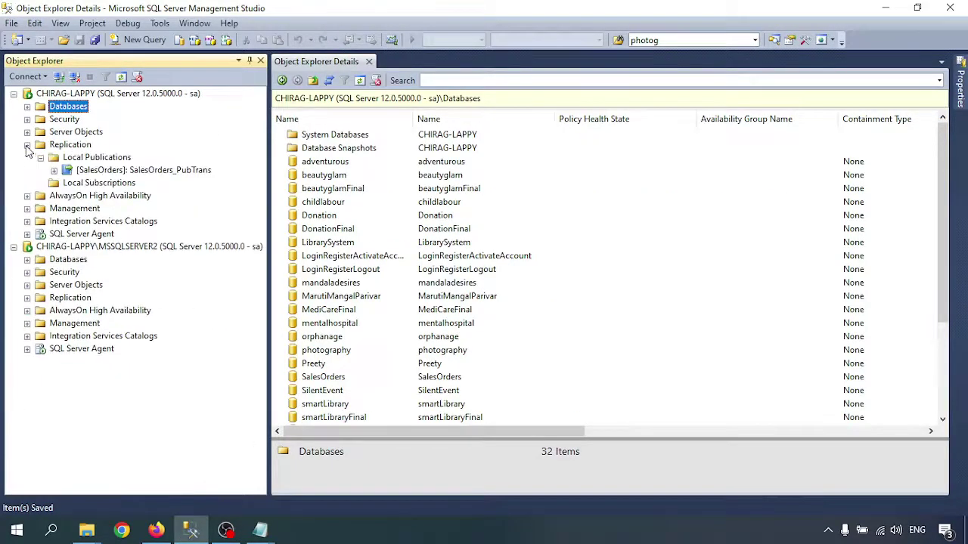
pyautogui.rightClick(73, 159)
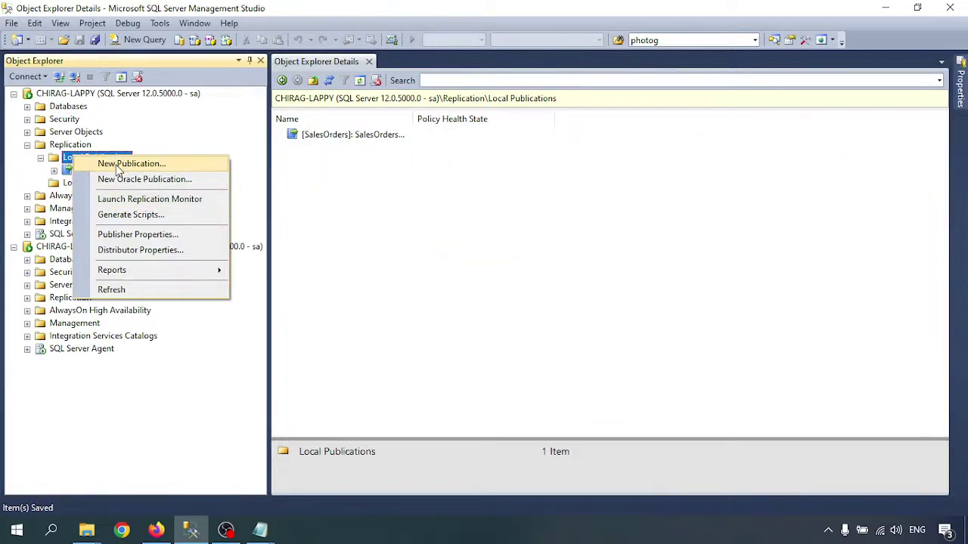
pyautogui.click(117, 164)
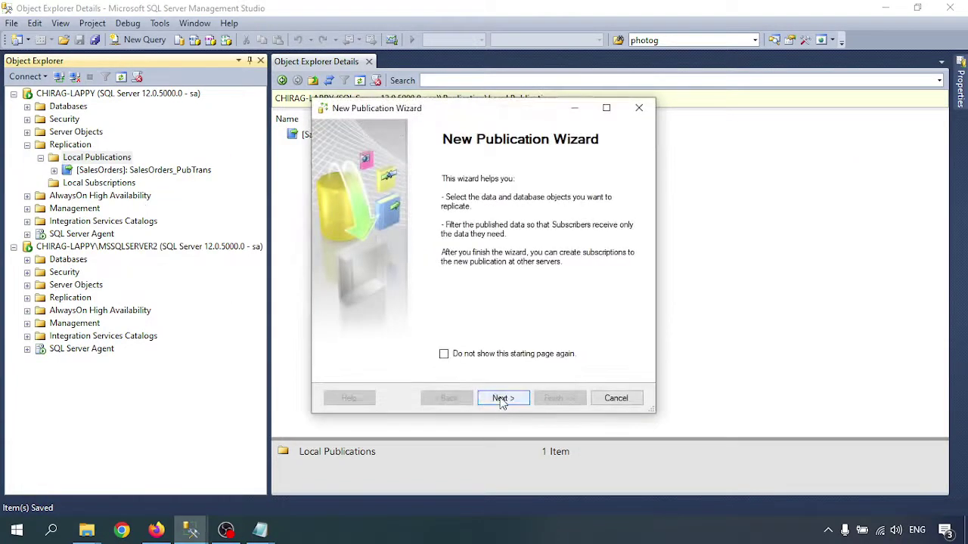
pyautogui.click(502, 398)
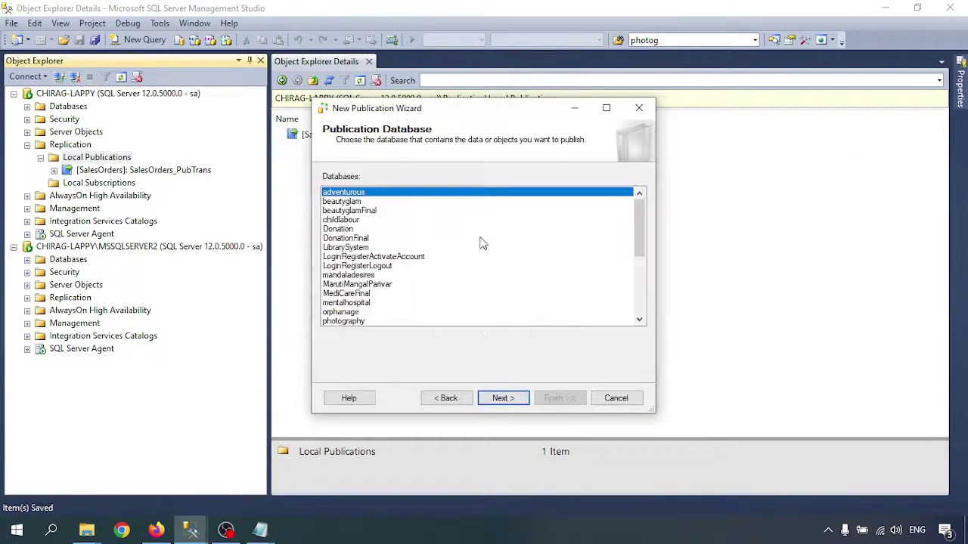
pyautogui.click(338, 230)
pyautogui.click(506, 401)
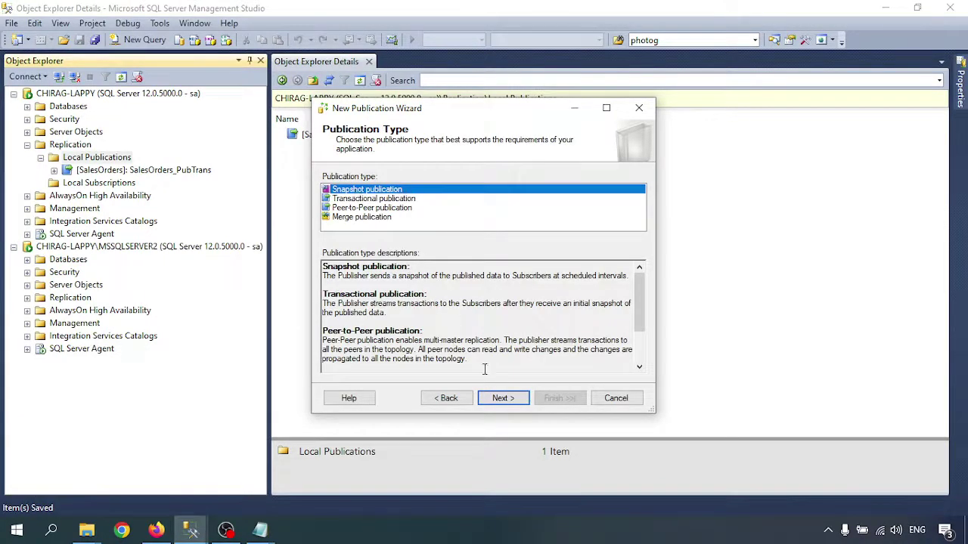
# Accept Snapshot publication as the publication type and select all tables, admin and userinfo, as articles to publish
pyautogui.click(502, 399)
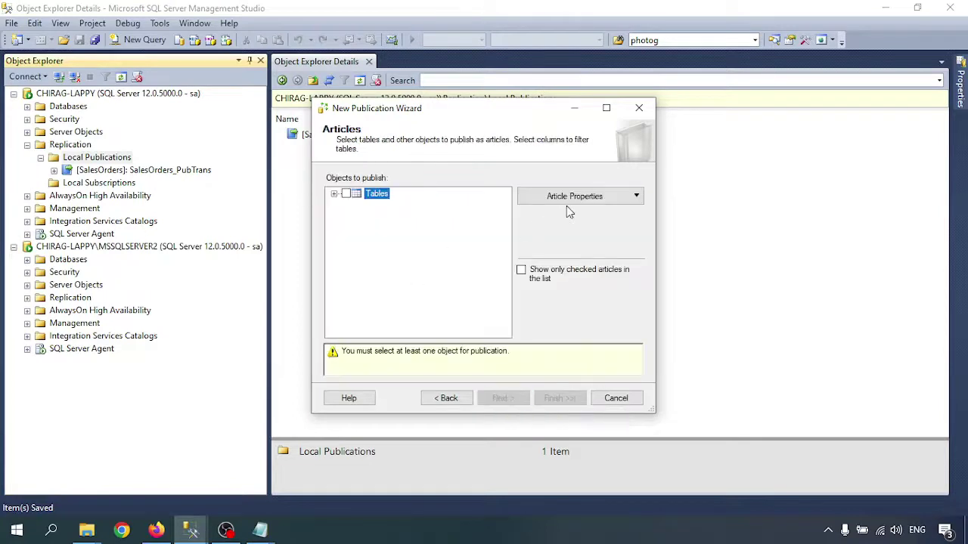
pyautogui.click(335, 195)
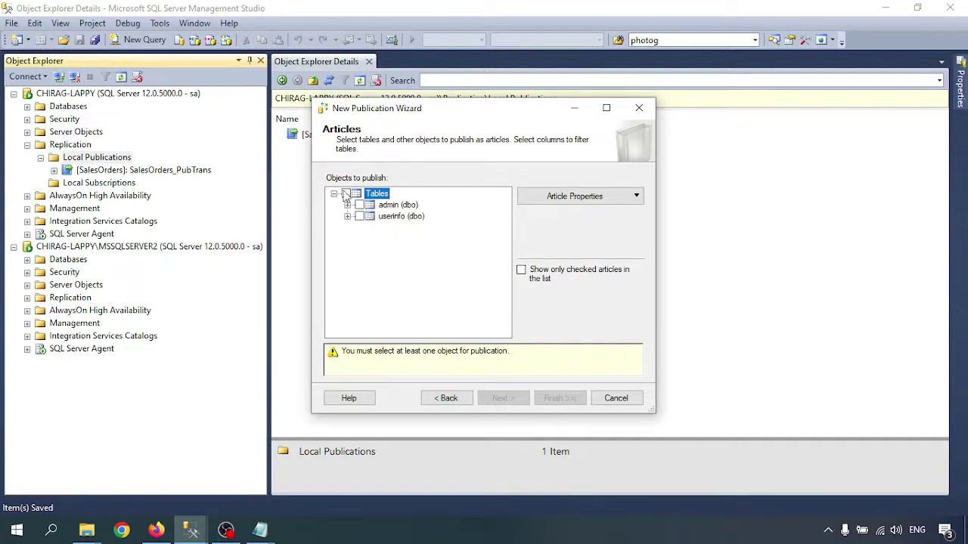
pyautogui.click(346, 194)
# Review the properties of all table articles, including the choices for Action if name is in use, without changing any
pyautogui.click(561, 198)
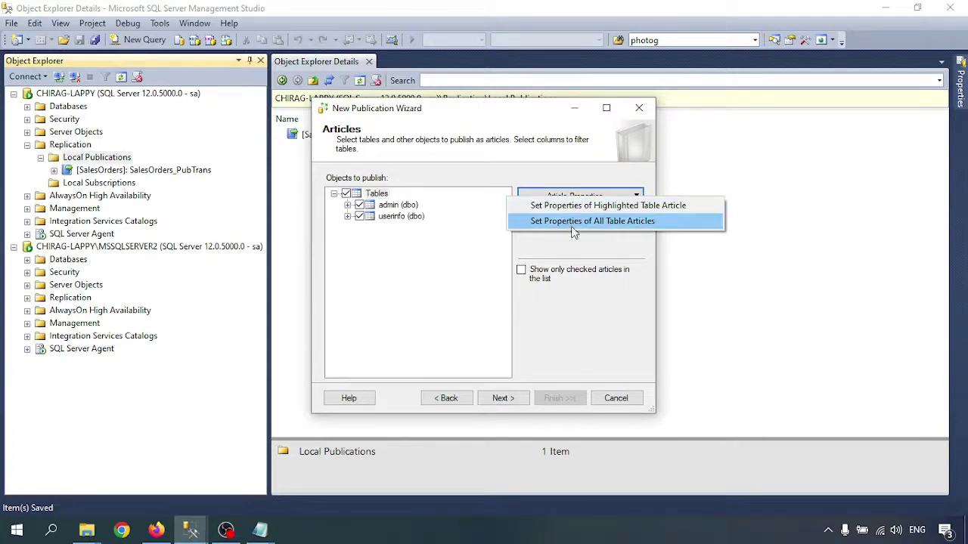
pyautogui.click(582, 221)
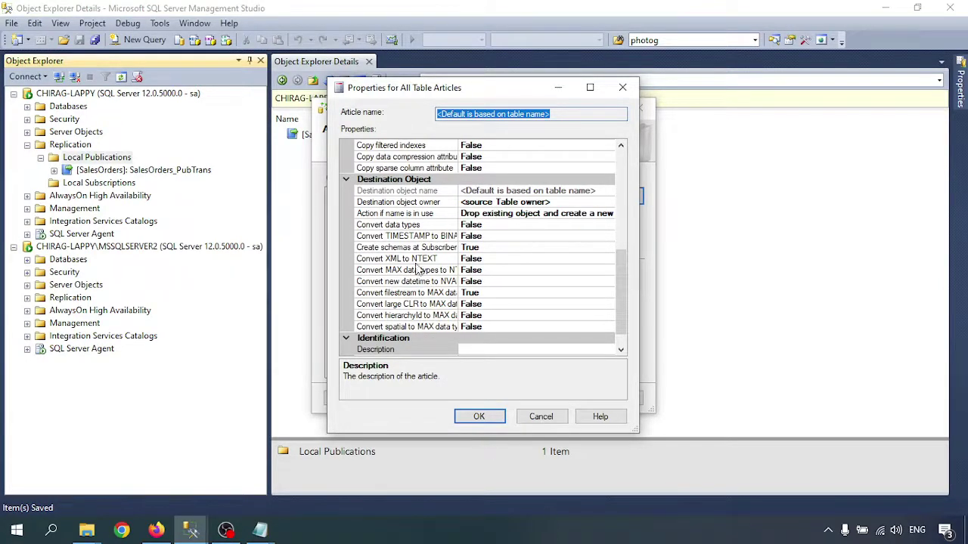
pyautogui.click(521, 214)
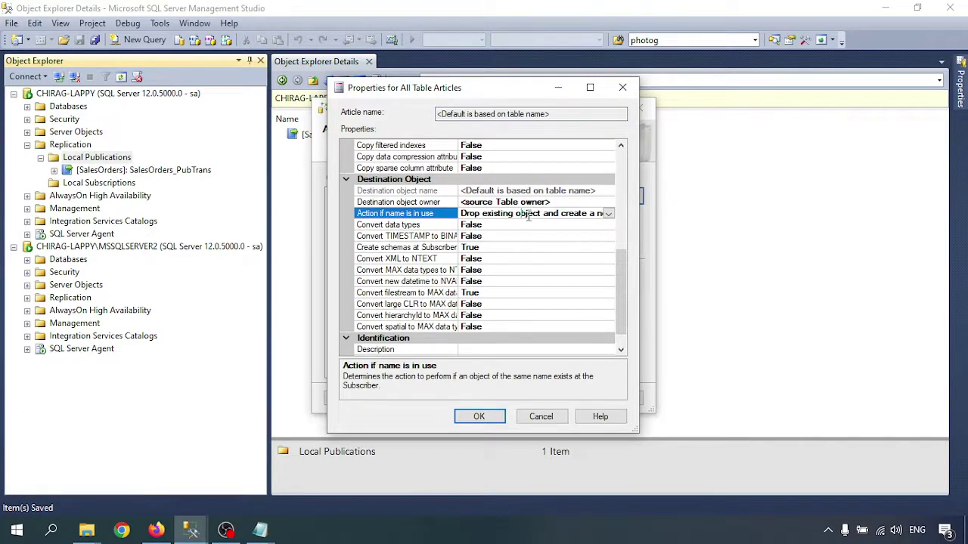
pyautogui.click(608, 214)
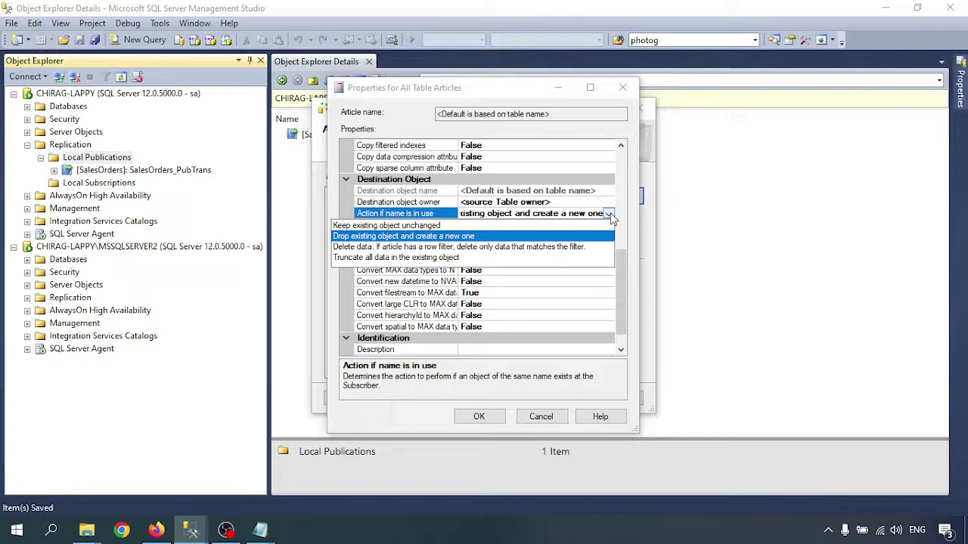
pyautogui.click(611, 217)
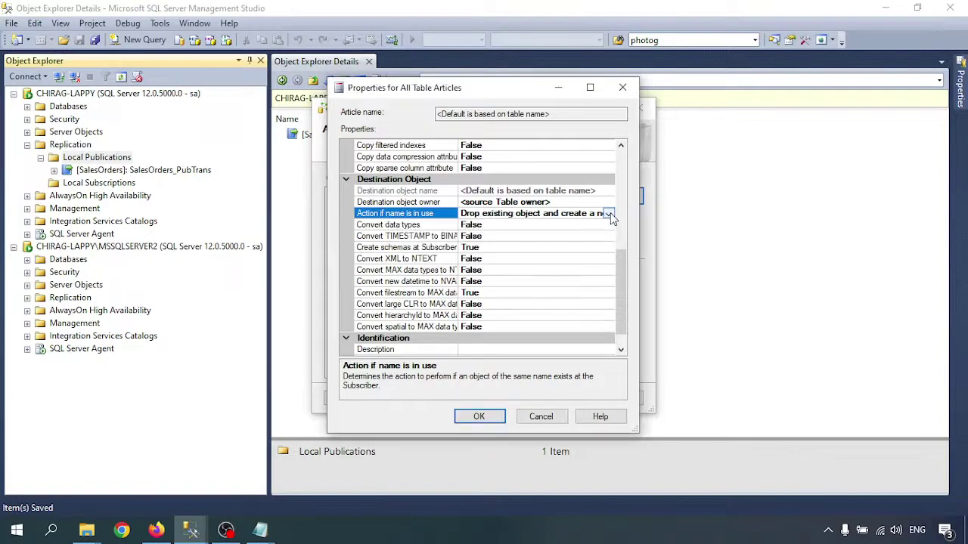
pyautogui.click(547, 416)
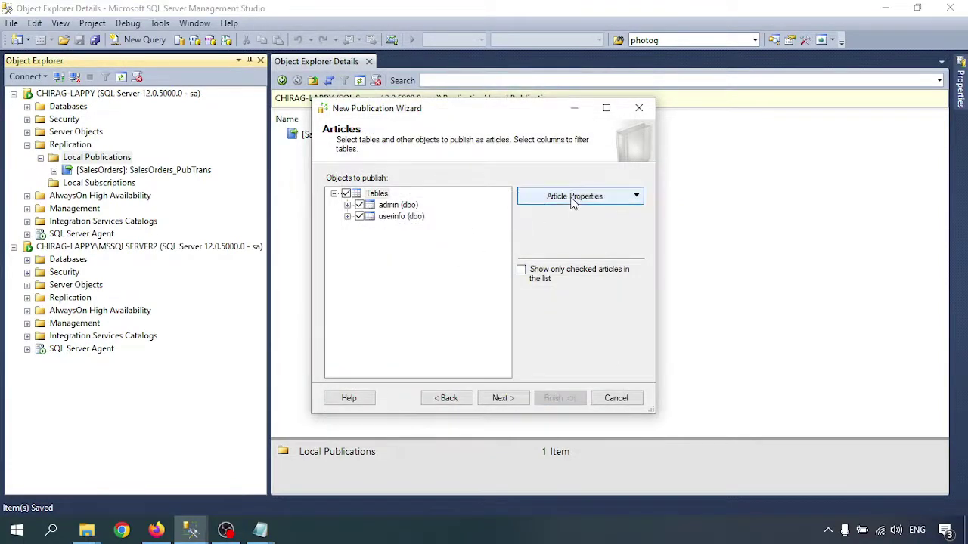
pyautogui.click(573, 199)
pyautogui.click(533, 221)
pyautogui.scroll(10, 522, 262)
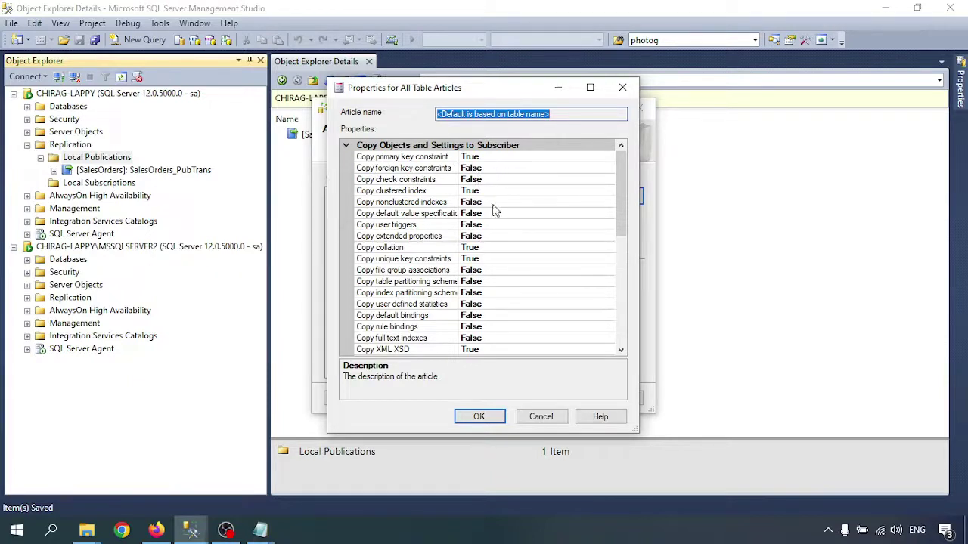
pyautogui.click(544, 417)
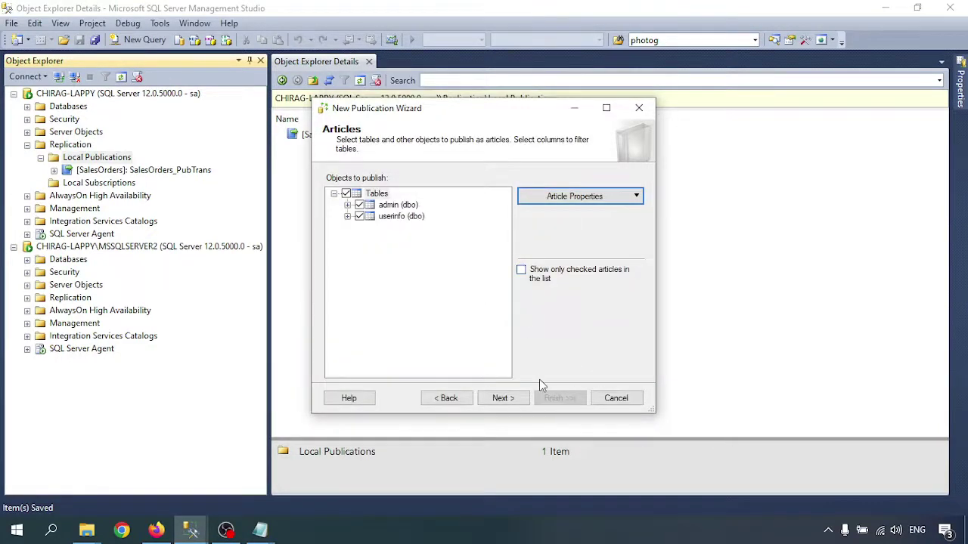
# Continue to row filtering and examine the Add Filter form for the admin table without adding a filter
pyautogui.click(501, 398)
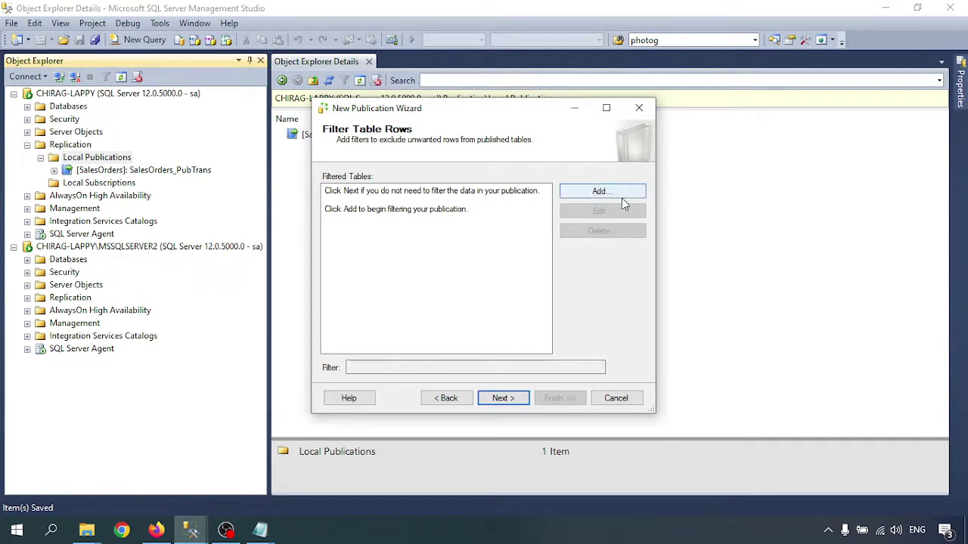
pyautogui.click(612, 195)
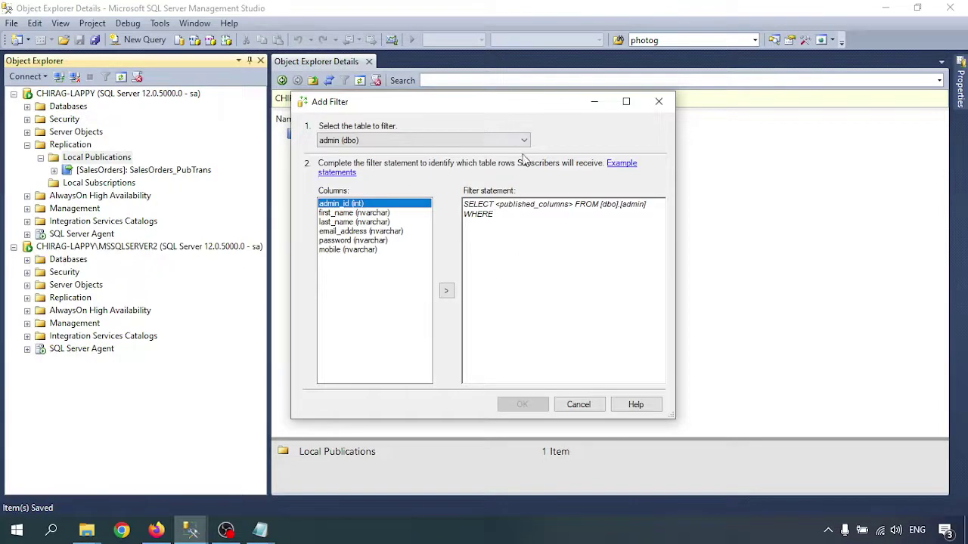
pyautogui.click(557, 231)
pyautogui.click(579, 405)
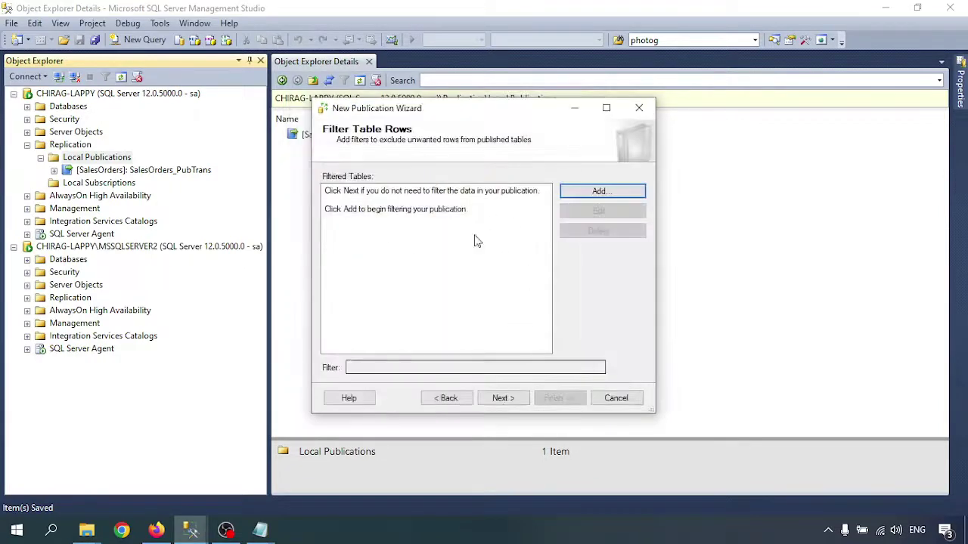
# Skip row filtering and set the Snapshot Agent to create a snapshot immediately and keep it available to initialize subscriptions
pyautogui.click(509, 400)
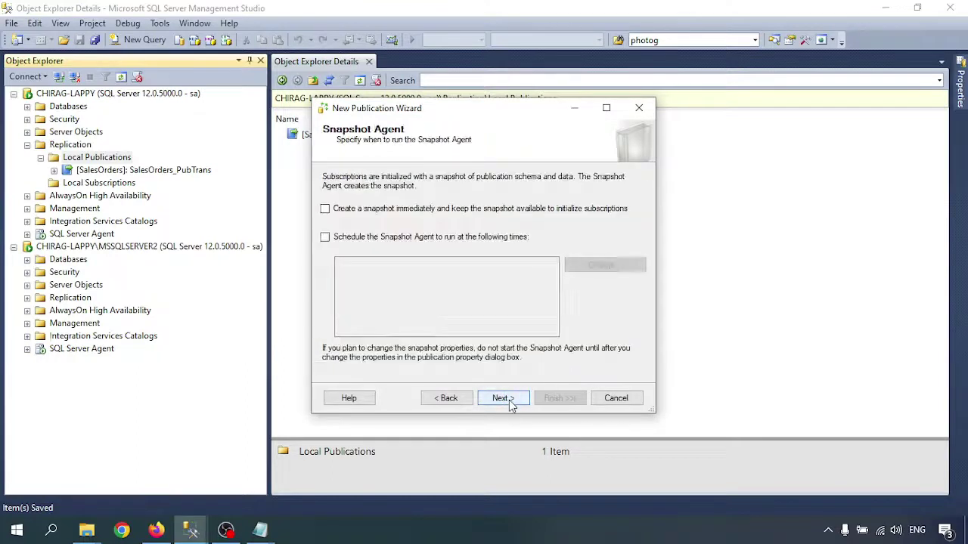
pyautogui.click(374, 210)
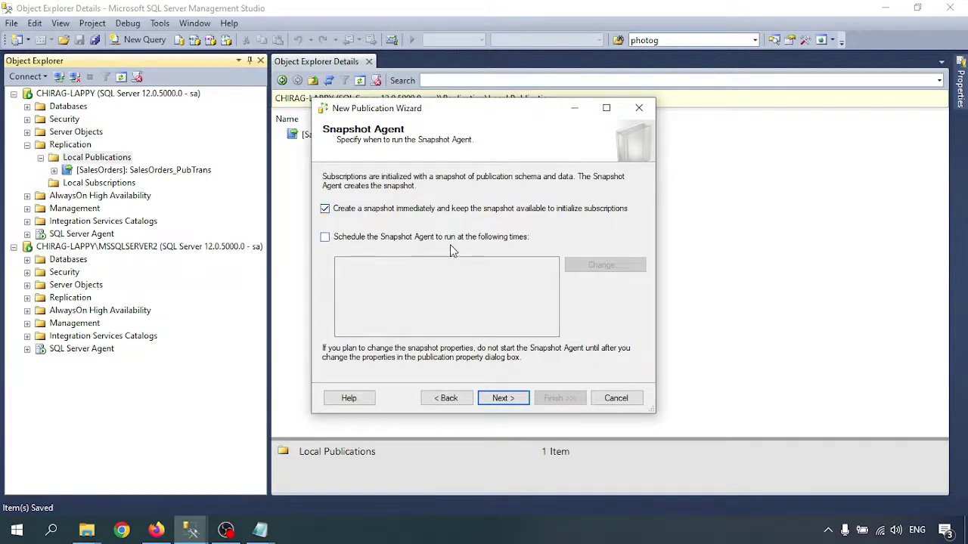
pyautogui.click(500, 402)
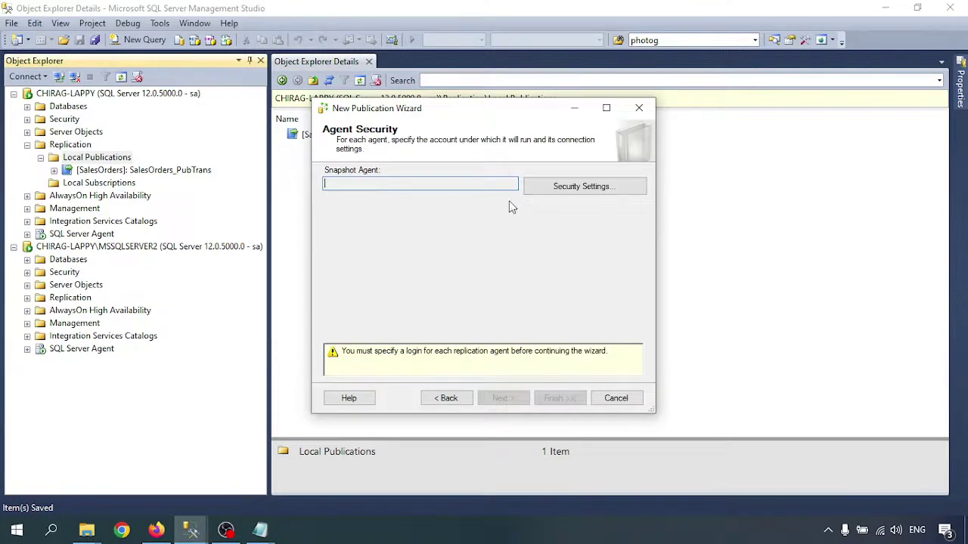
# Open the Snapshot Agent security settings and copy the repl_snapshot Windows account, including its machine name, from Steps.txt in Notepad
pyautogui.click(558, 191)
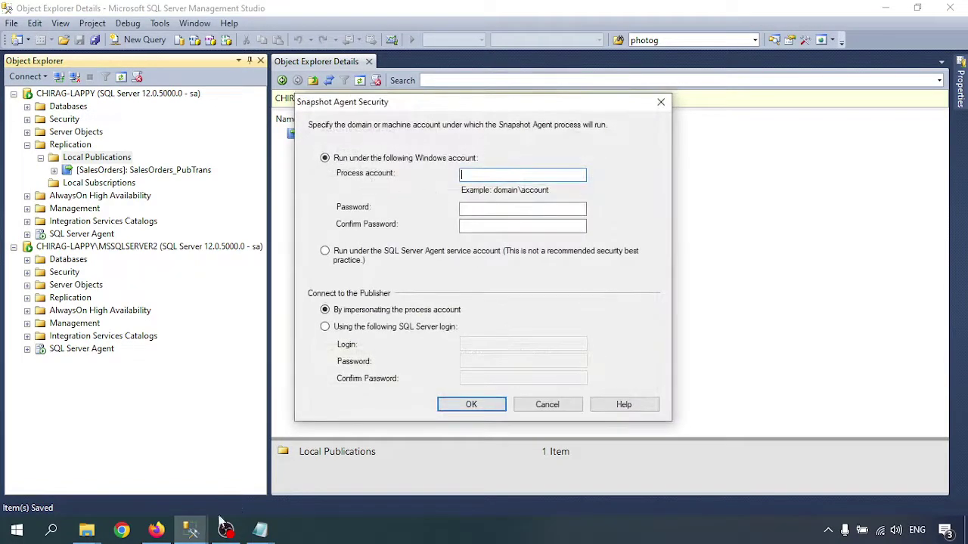
pyautogui.click(260, 528)
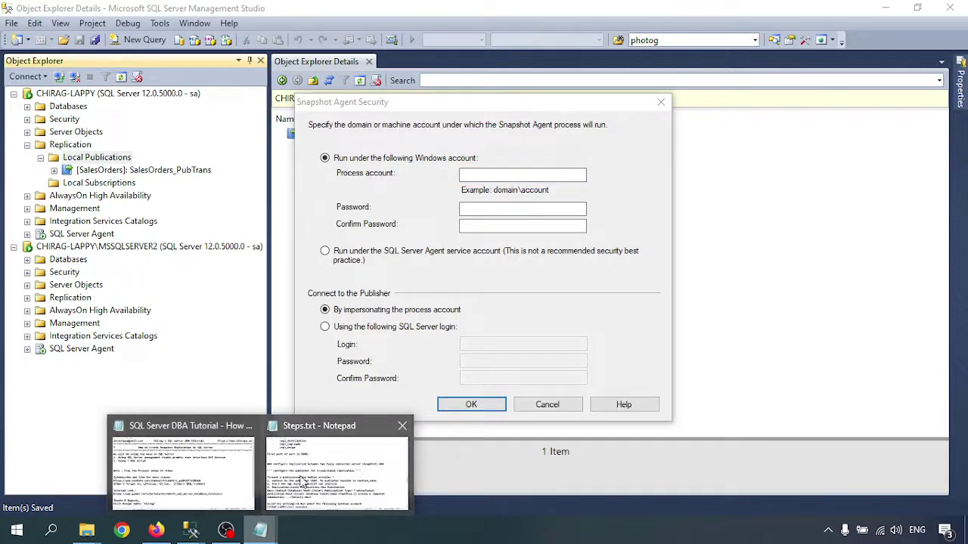
pyautogui.click(302, 477)
pyautogui.scroll(-3, 235, 295)
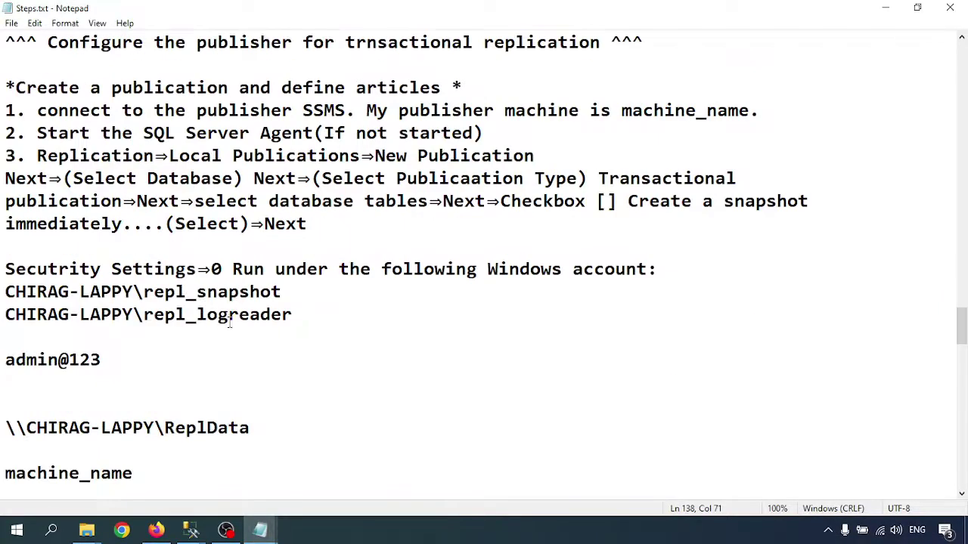
pyautogui.moveTo(280, 294); pyautogui.dragTo(3, 294)
pyautogui.hotkey('ctrl', 'c')
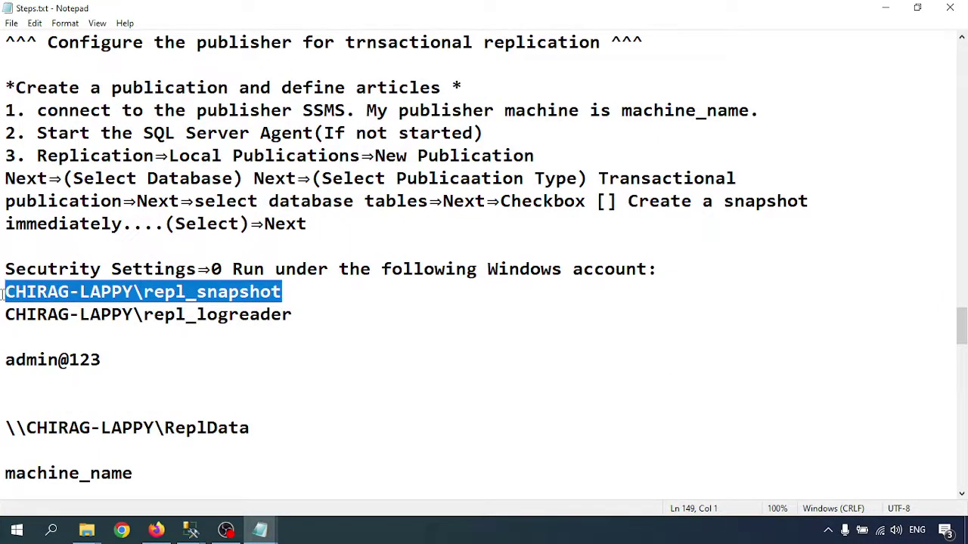
pyautogui.click(886, 7)
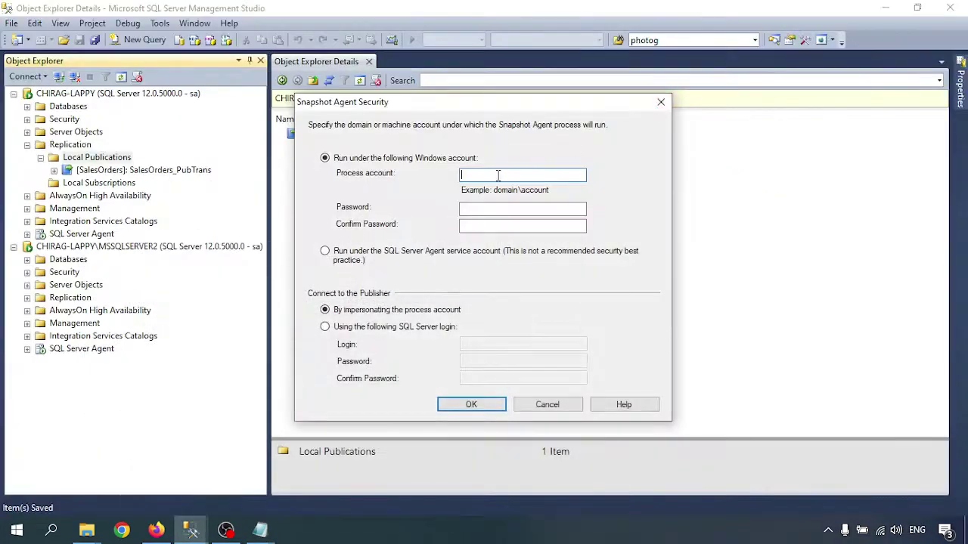
# Run the Snapshot Agent under the copied repl_snapshot process account, enter and confirm the account password, and accept the agent security
pyautogui.click(478, 175)
pyautogui.hotkey('ctrl', 'v')
pyautogui.click(469, 210)
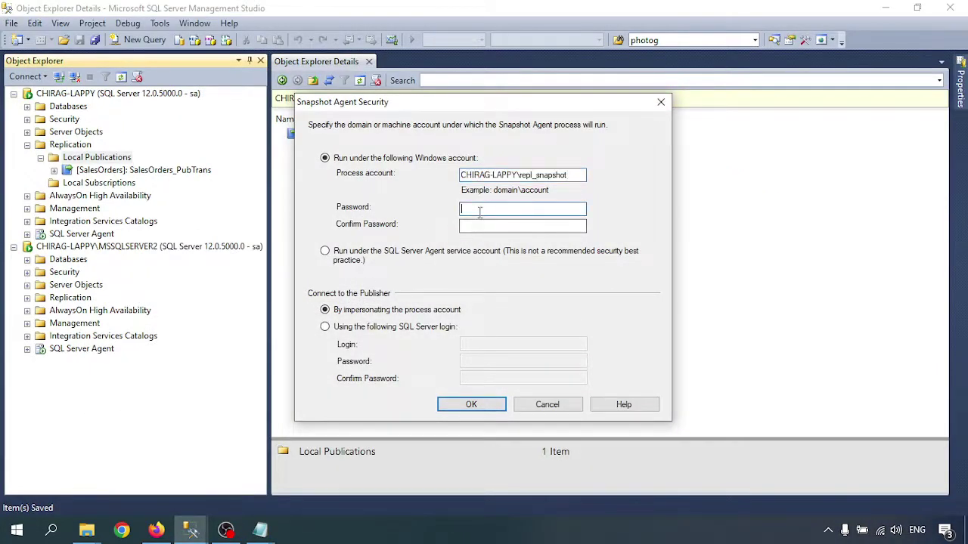
pyautogui.write('**')
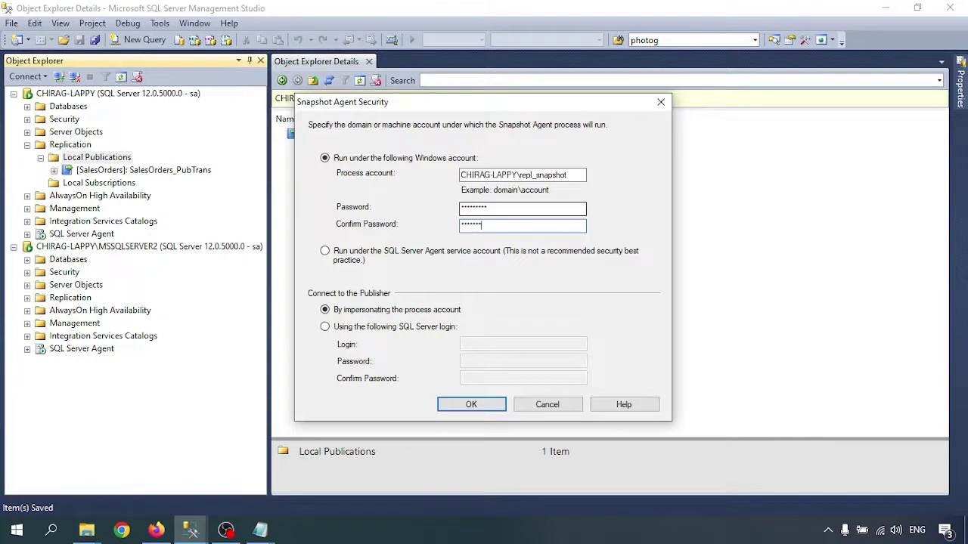
pyautogui.click(472, 404)
pyautogui.click(503, 399)
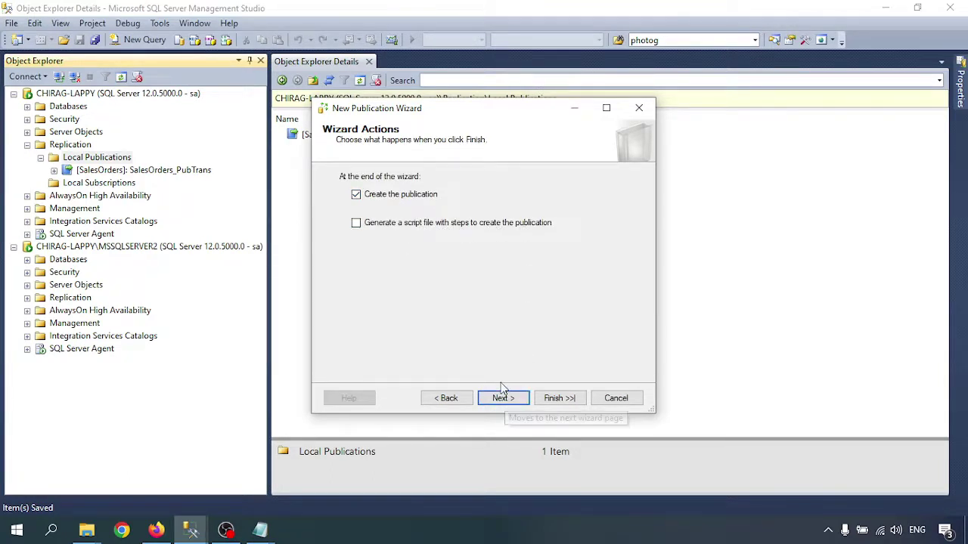
# Keep only the option to create the publication, name it Donation_PubSnapshot, and finish the wizard
pyautogui.click(507, 401)
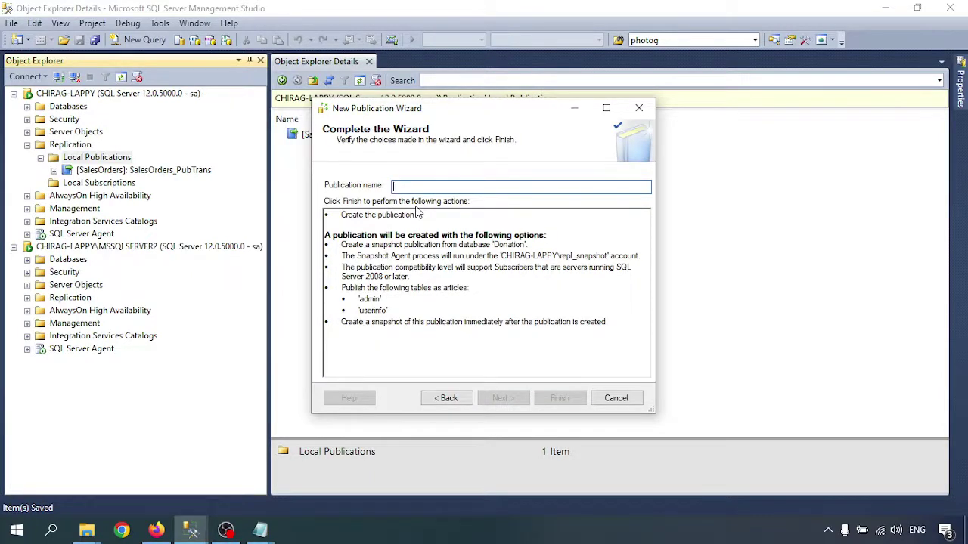
pyautogui.write('Donation_PubSnapshot')
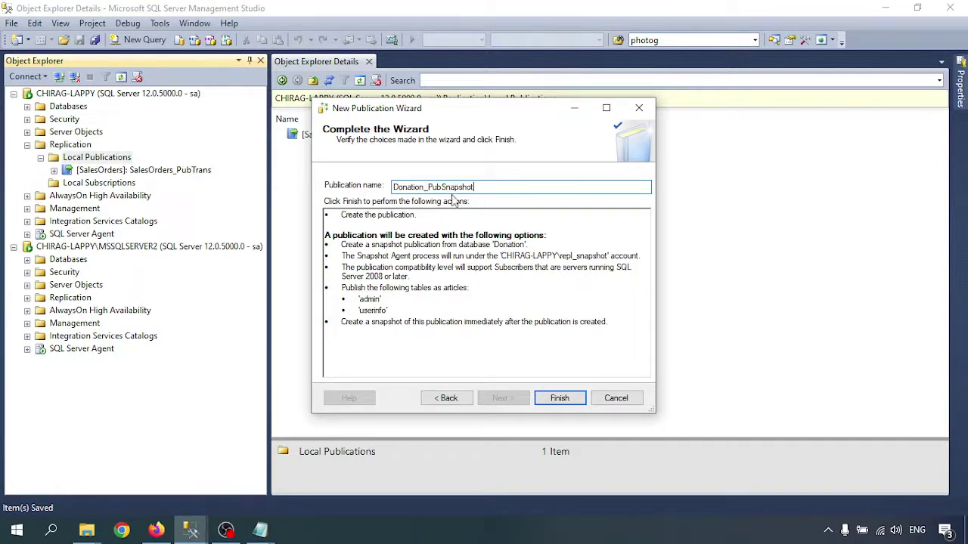
pyautogui.click(556, 399)
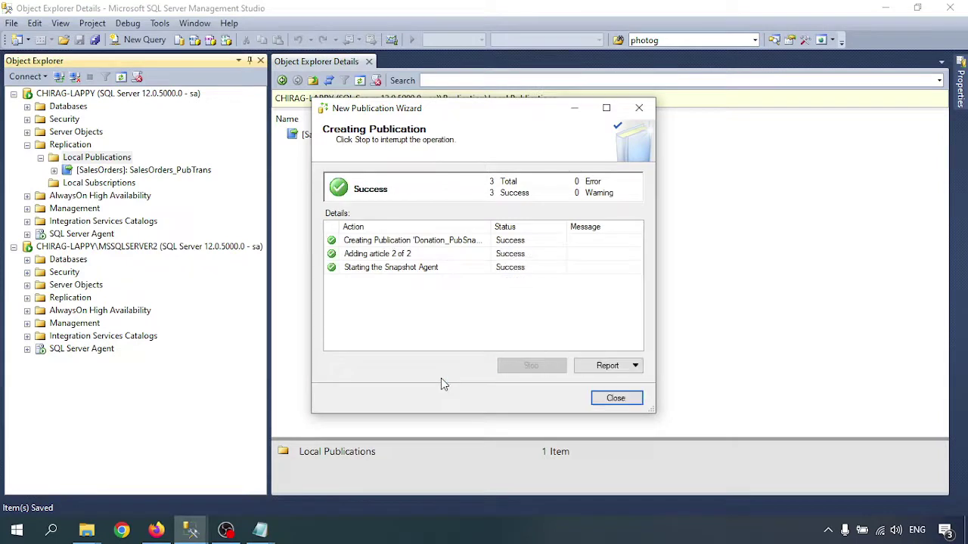
pyautogui.click(625, 401)
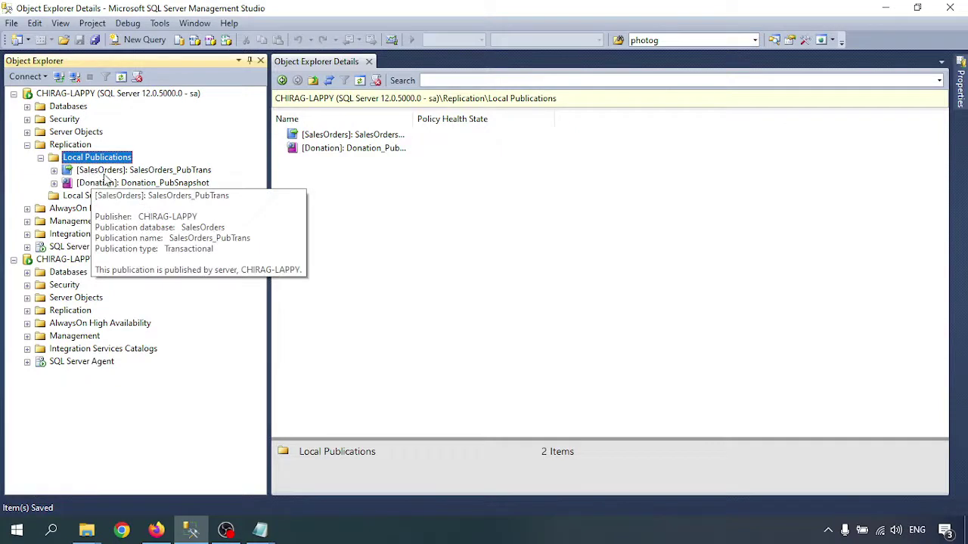
# Check the Snapshot Agent status of the Donation_PubSnapshot publication
pyautogui.rightClick(108, 184)
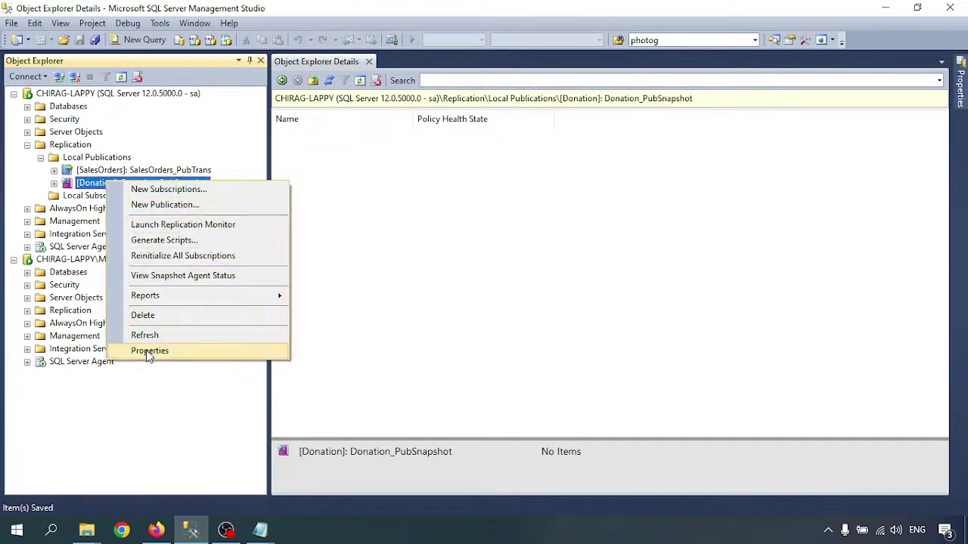
pyautogui.click(159, 277)
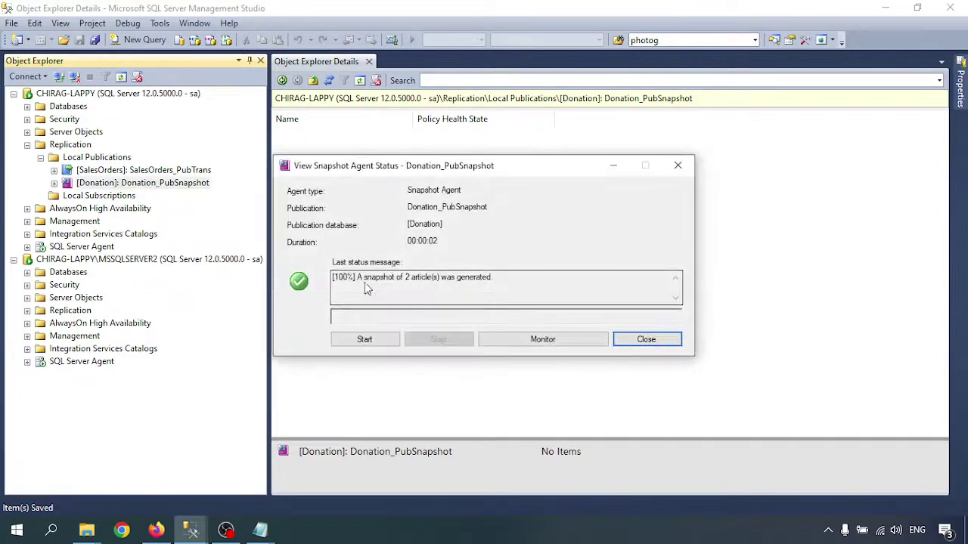
pyautogui.click(644, 339)
# Switch to the DATA folder in File Explorer and examine the snapshot files of the Donation_PubSnapshot publication under ReplData\unc
pyautogui.click(86, 530)
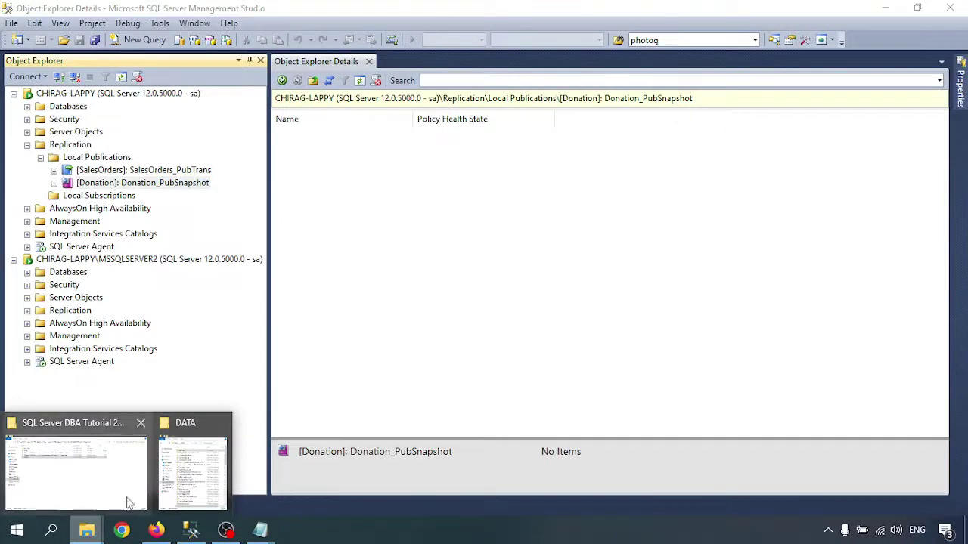
pyautogui.click(176, 474)
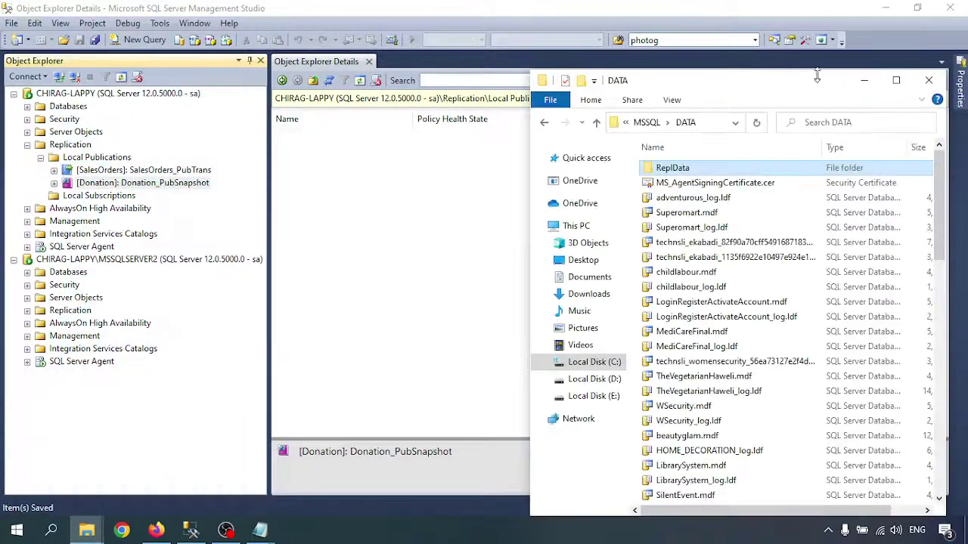
pyautogui.click(896, 79)
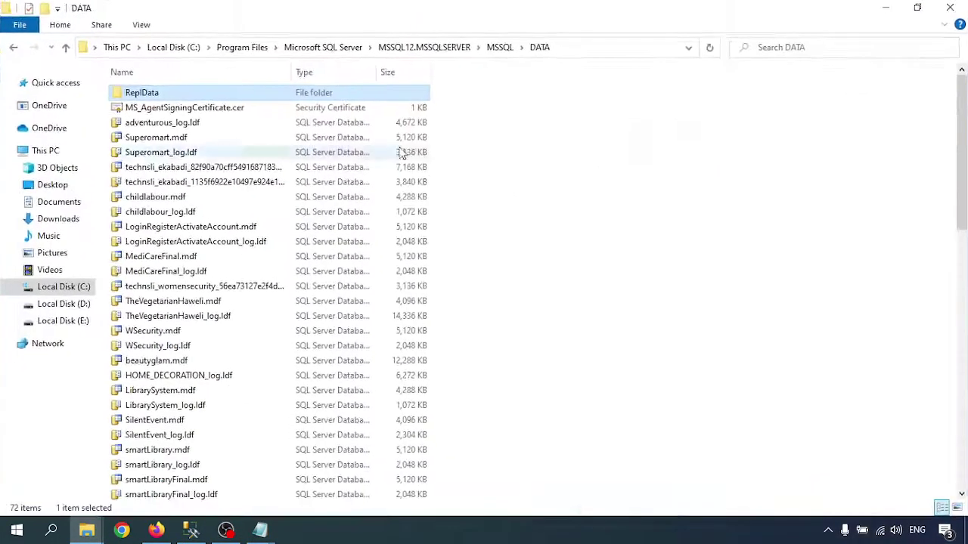
pyautogui.doubleClick(141, 98)
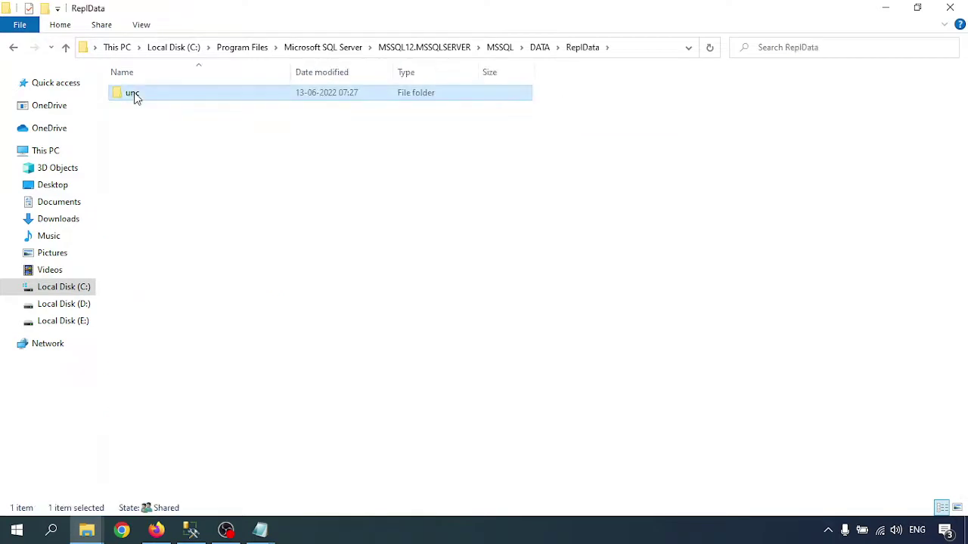
pyautogui.doubleClick(134, 98)
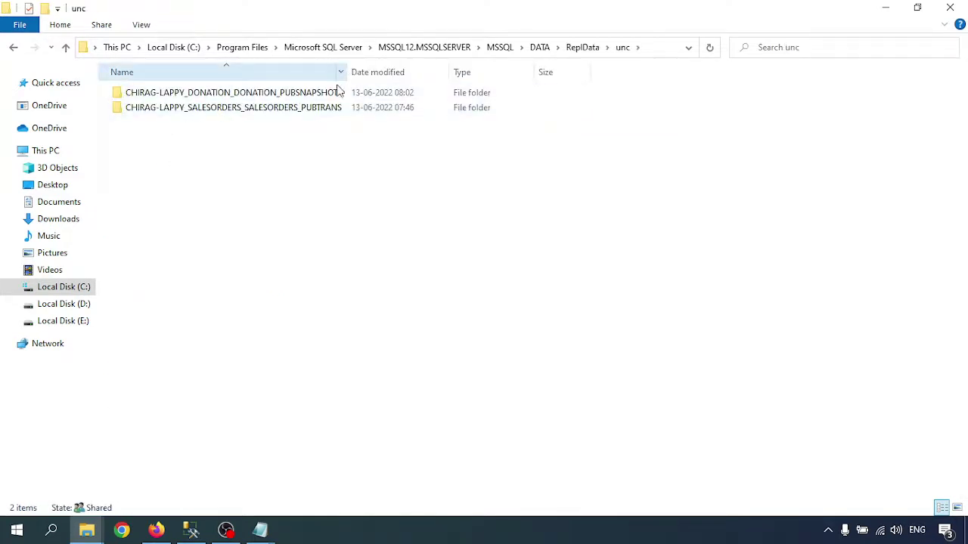
pyautogui.click(265, 96)
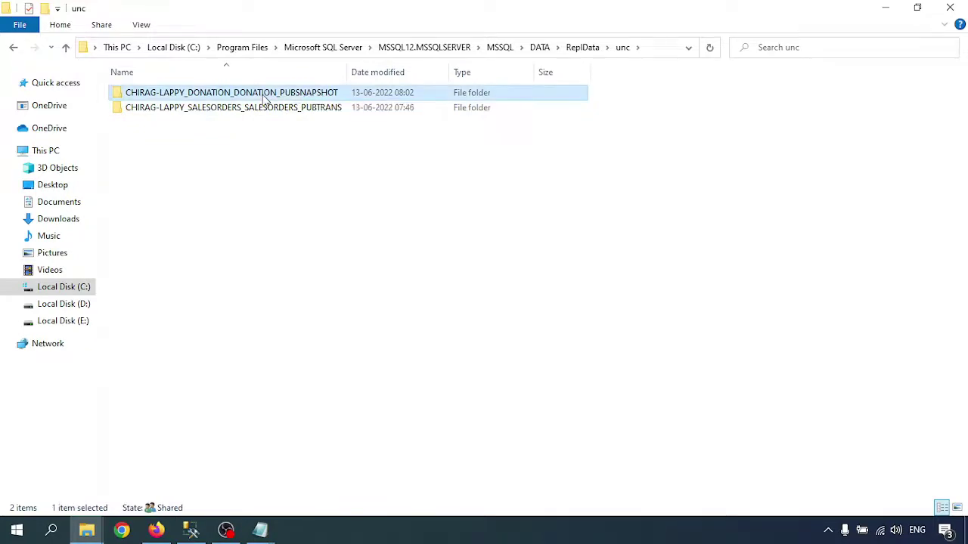
pyautogui.doubleClick(265, 97)
pyautogui.doubleClick(157, 98)
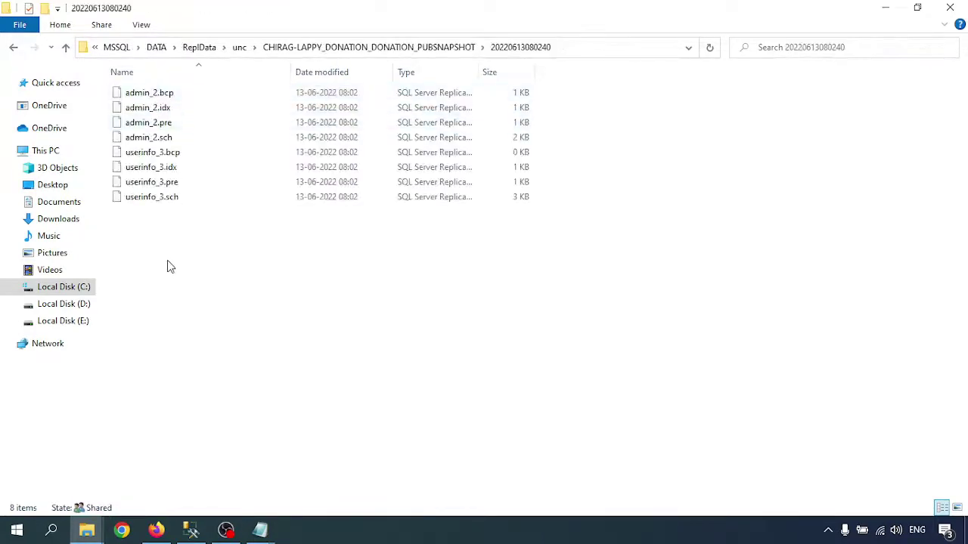
# Review all the generated snapshot files, go back to the ReplData folder, and return to SQL Server Management Studio
pyautogui.moveTo(168, 266); pyautogui.dragTo(312, 82)
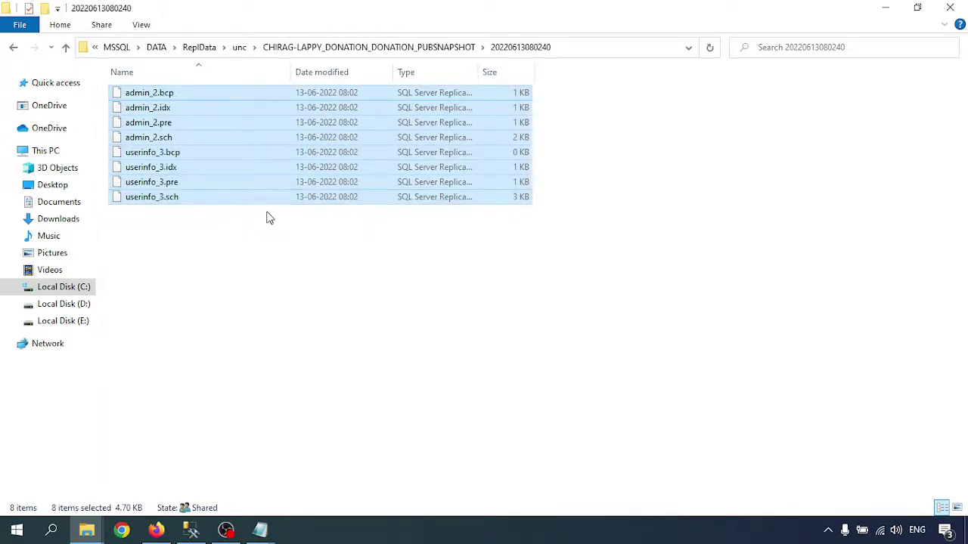
pyautogui.click(335, 264)
pyautogui.click(199, 47)
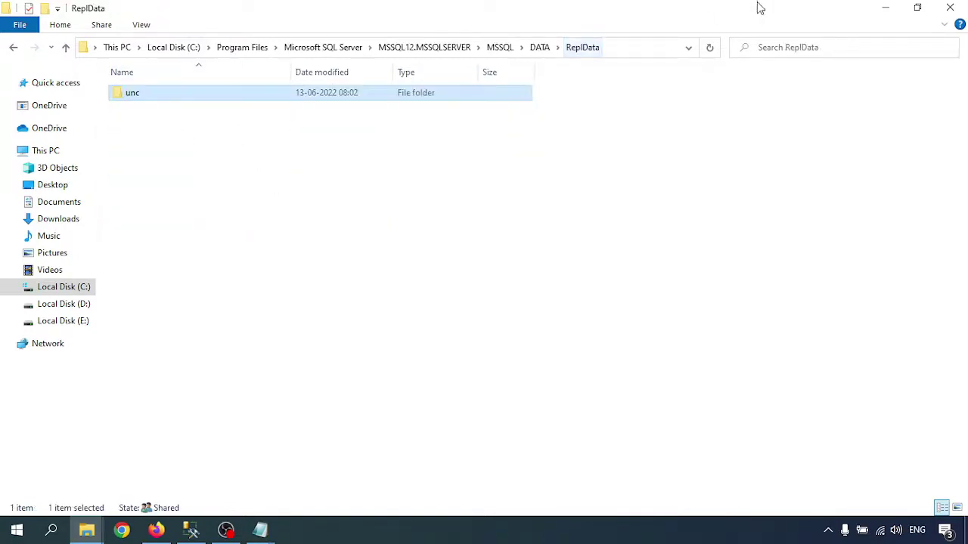
pyautogui.click(876, 7)
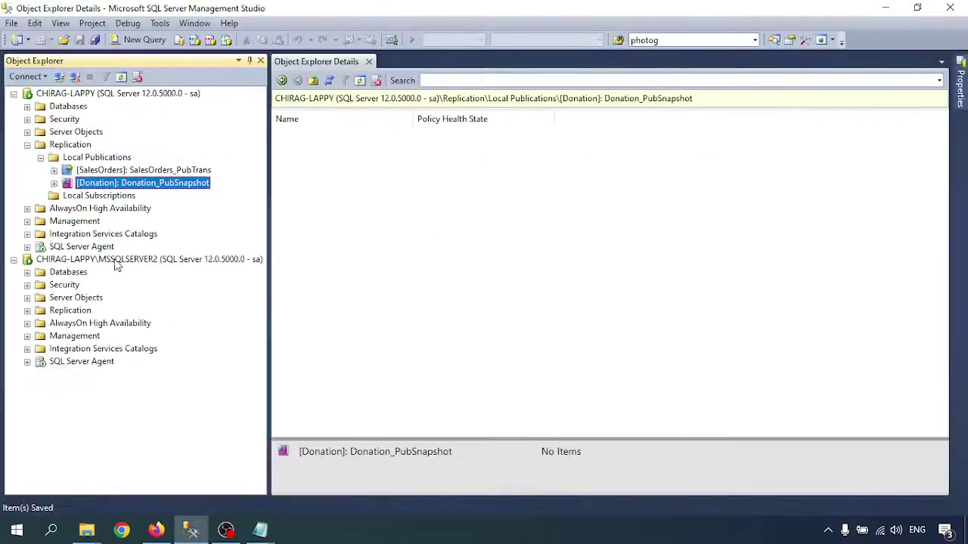
# Expand the databases of the MSSQLSERVER2 instance, collapse SalesOrders, and refresh the database list
pyautogui.click(54, 183)
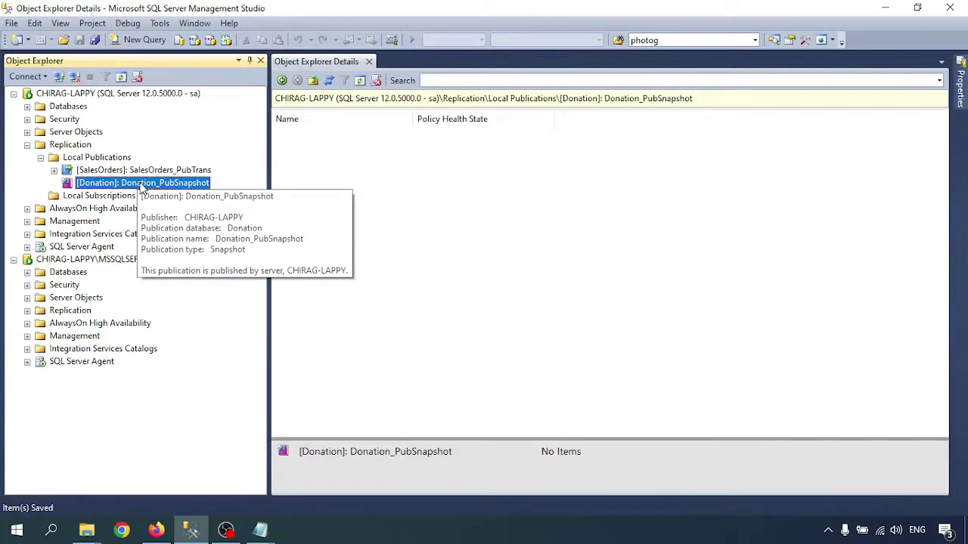
pyautogui.click(27, 272)
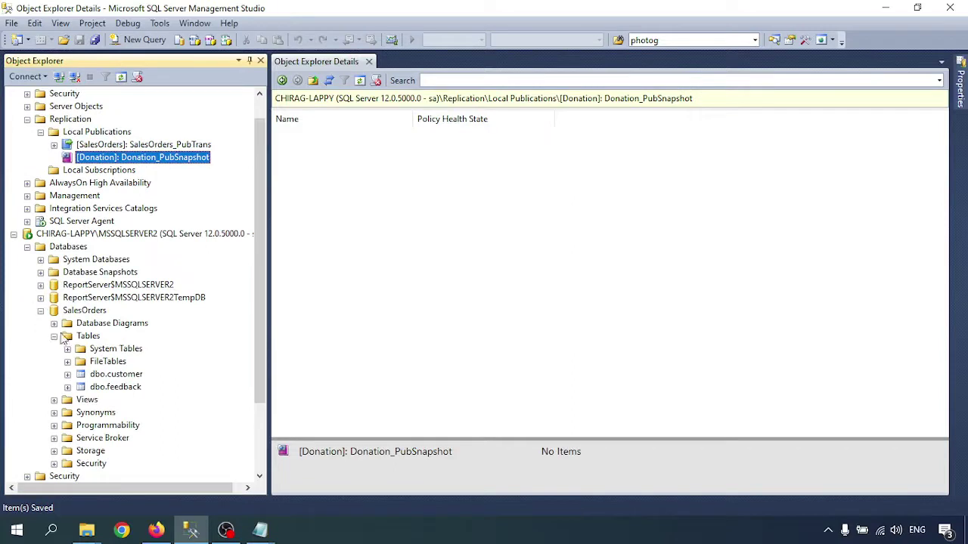
pyautogui.click(40, 311)
pyautogui.rightClick(69, 274)
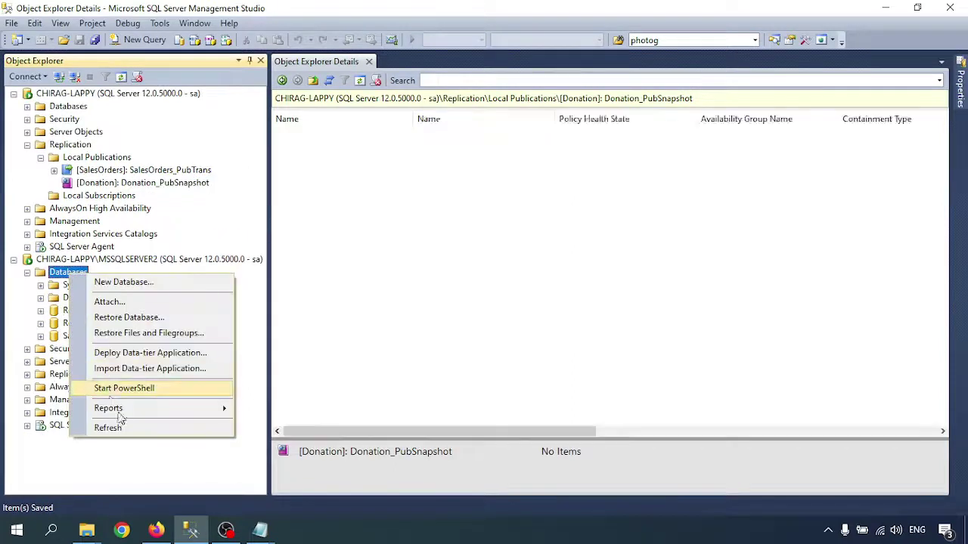
pyautogui.click(125, 426)
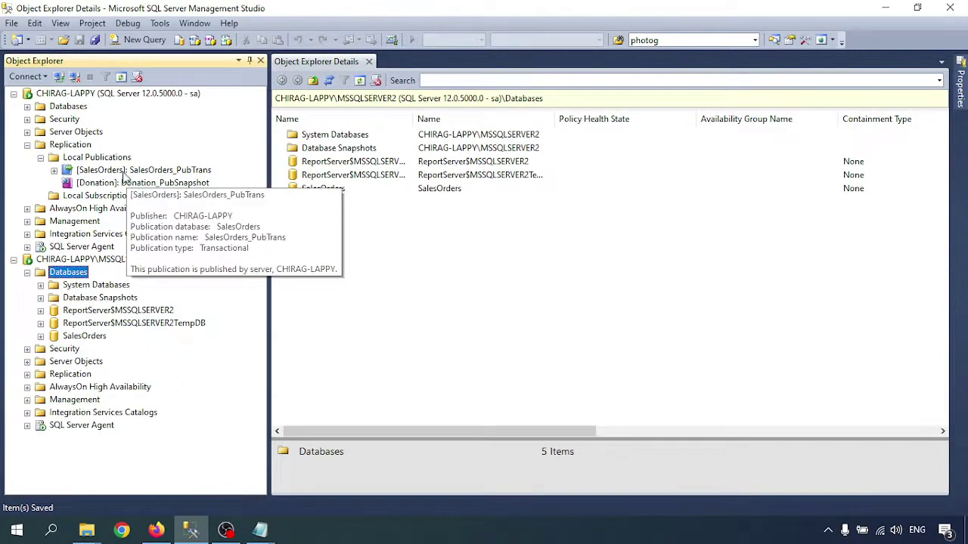
# Start a new subscription to the Donation_PubSnapshot publication, running all agents at the Distributor as push subscriptions
pyautogui.moveTo(105, 188)
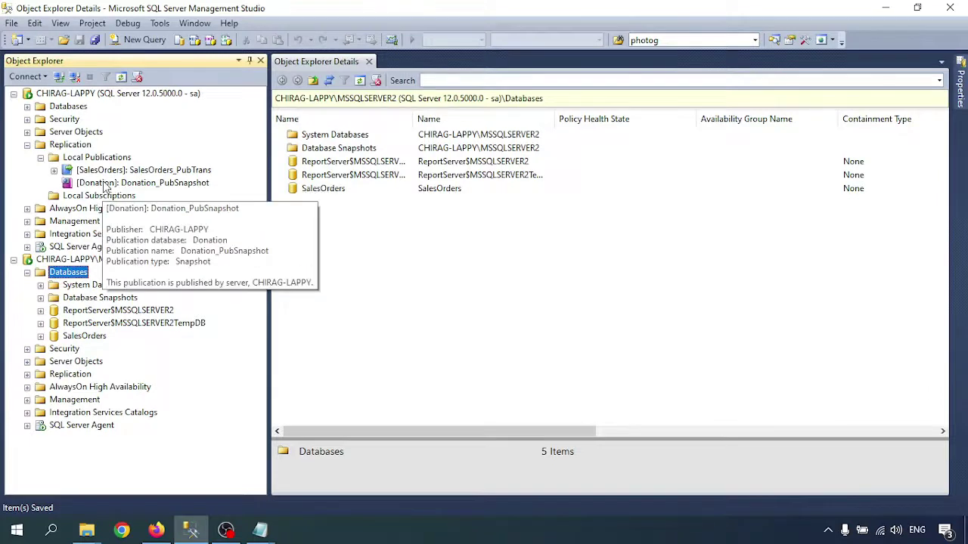
pyautogui.rightClick(104, 184)
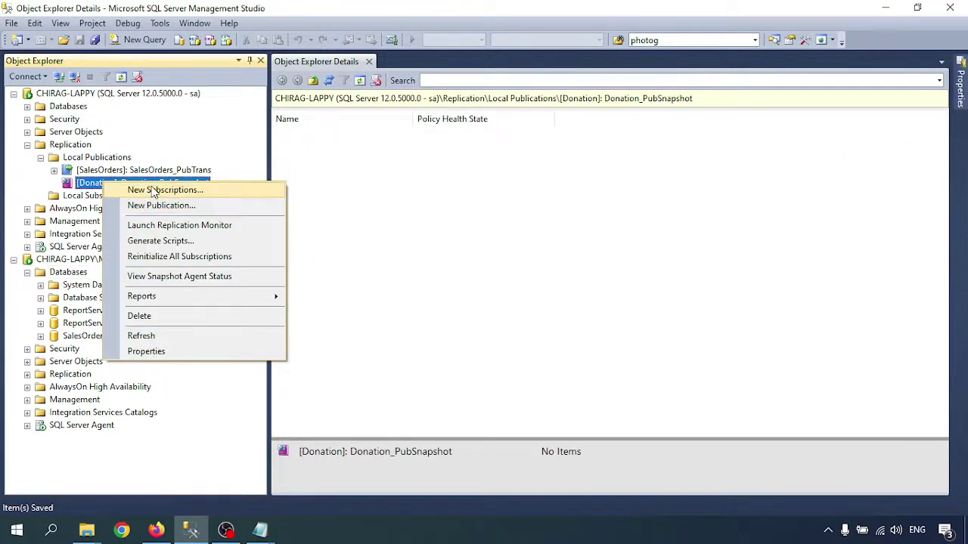
pyautogui.click(149, 190)
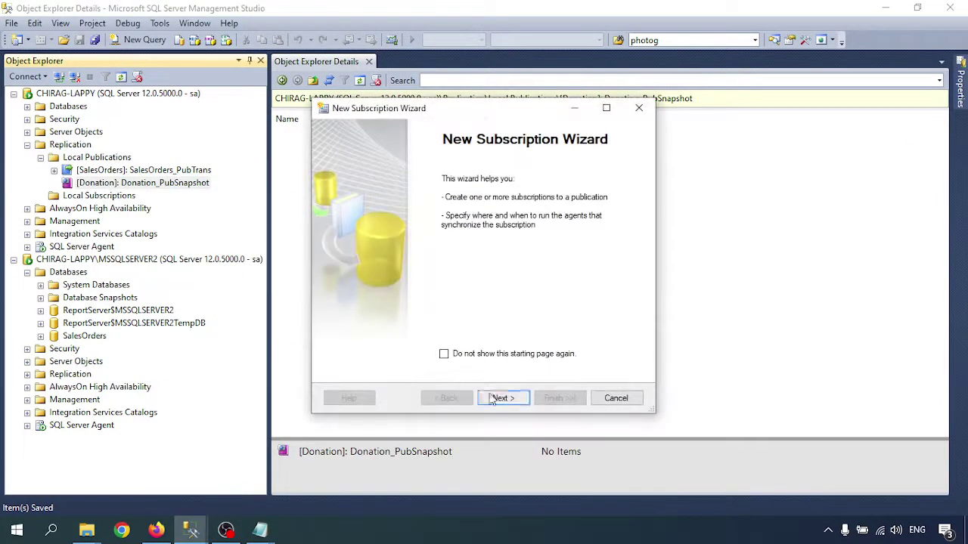
pyautogui.click(502, 399)
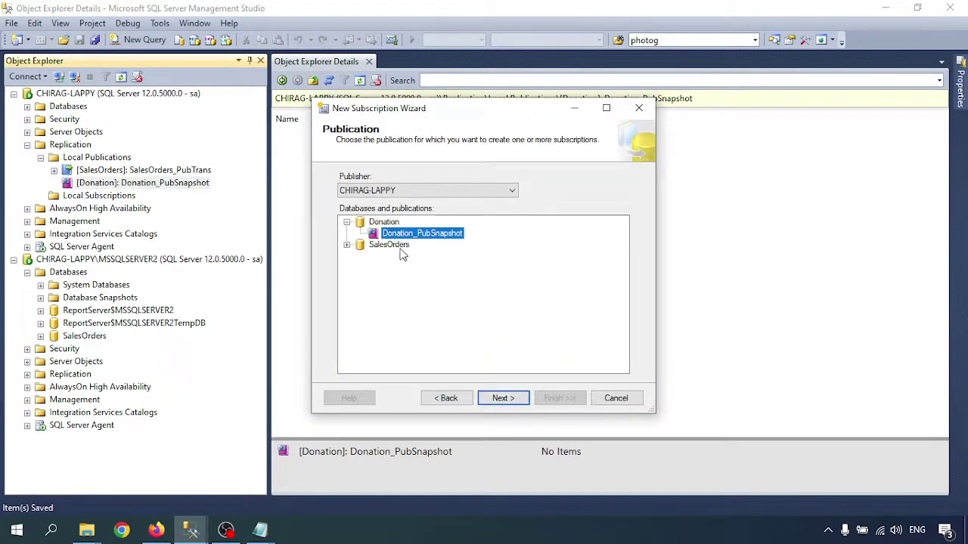
pyautogui.click(503, 400)
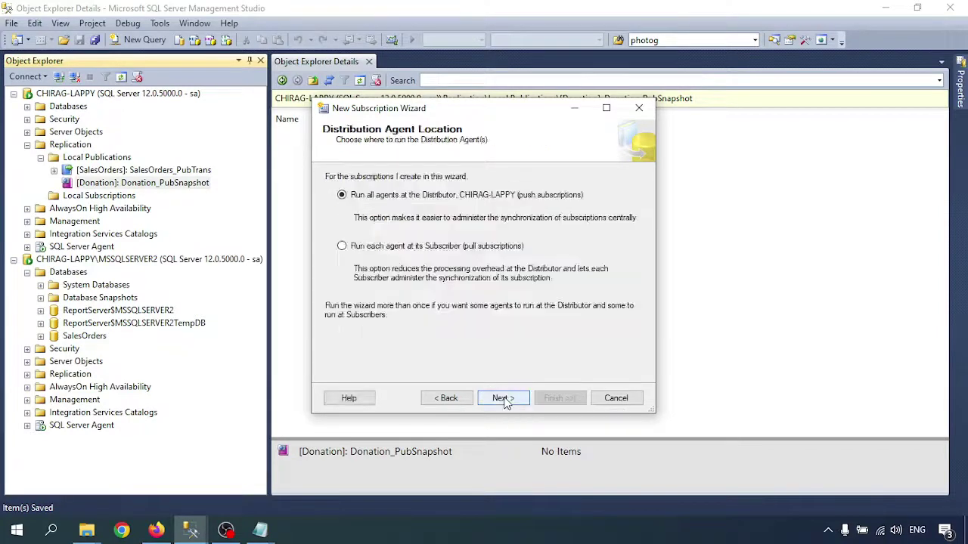
pyautogui.click(505, 401)
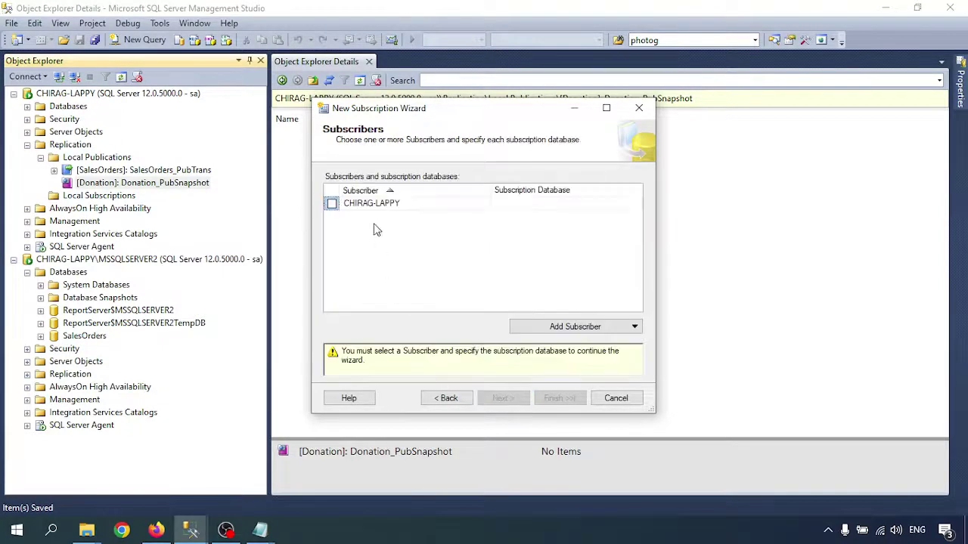
# Add the MSSQLSERVER2 instance as a SQL Server subscriber, connecting with the sa login and its password
pyautogui.click(557, 330)
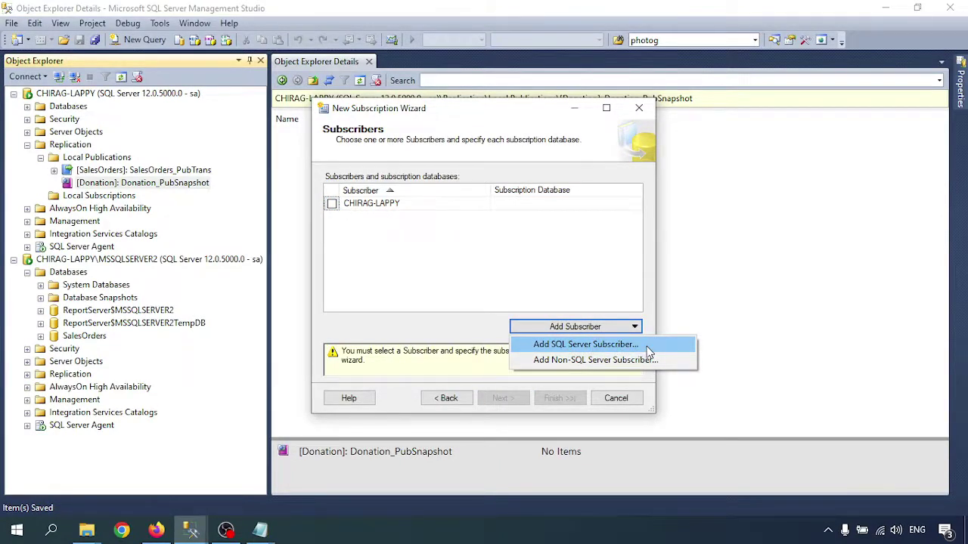
pyautogui.click(560, 345)
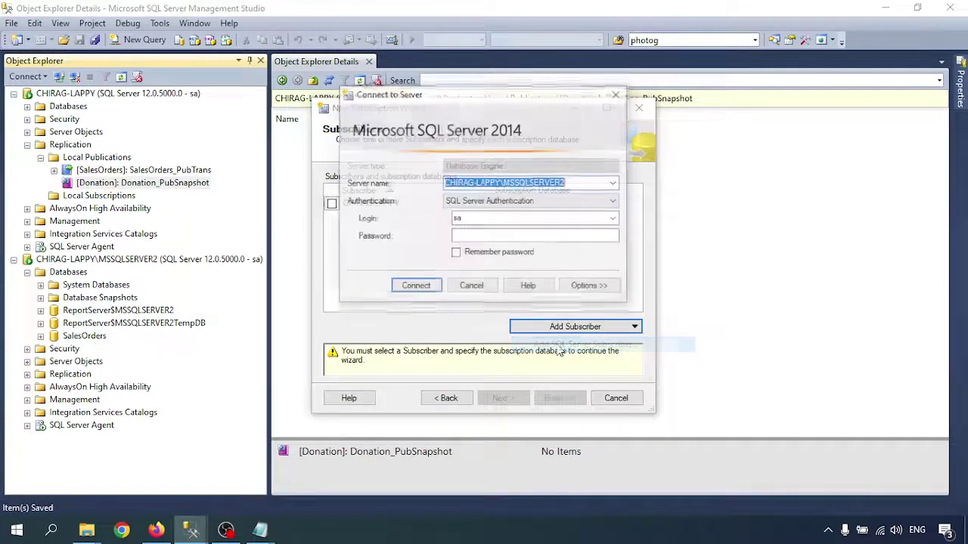
pyautogui.click(493, 237)
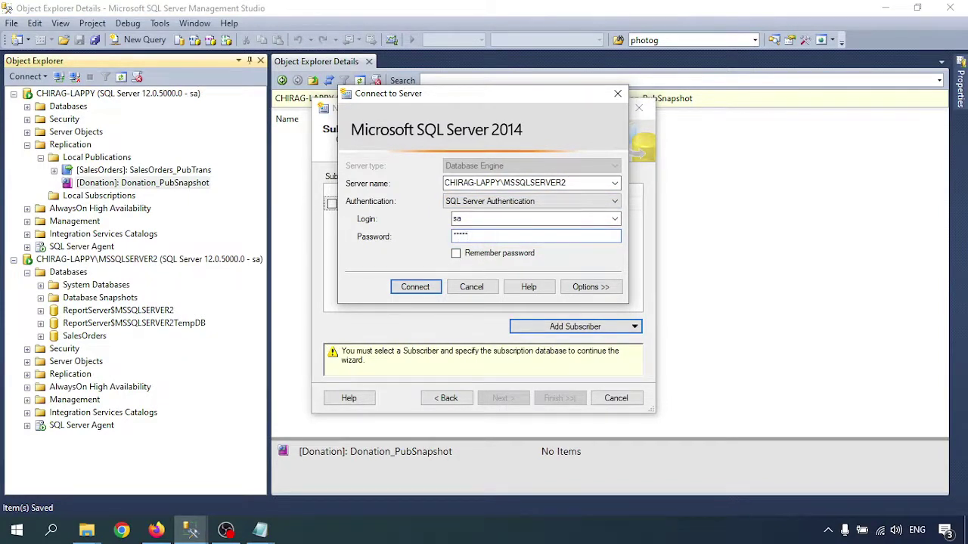
pyautogui.press('Return')
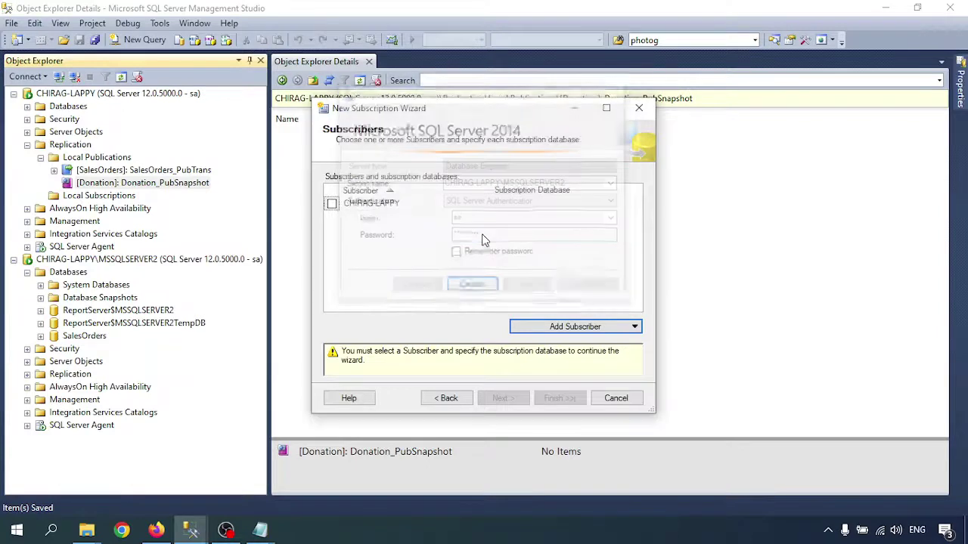
# Create a new database named Donation as the subscription database for the MSSQLSERVER2 subscriber and continue to the agent security settings
pyautogui.click(518, 221)
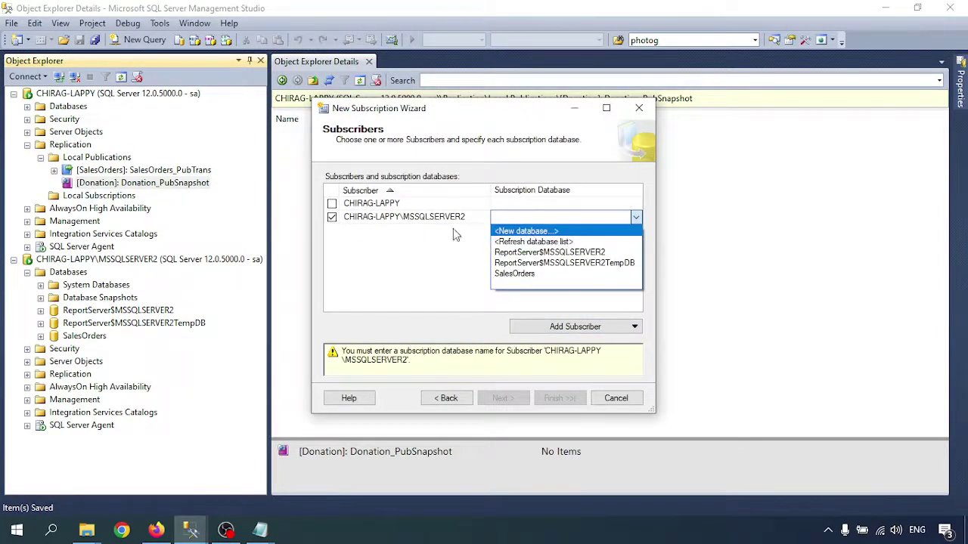
pyautogui.click(520, 231)
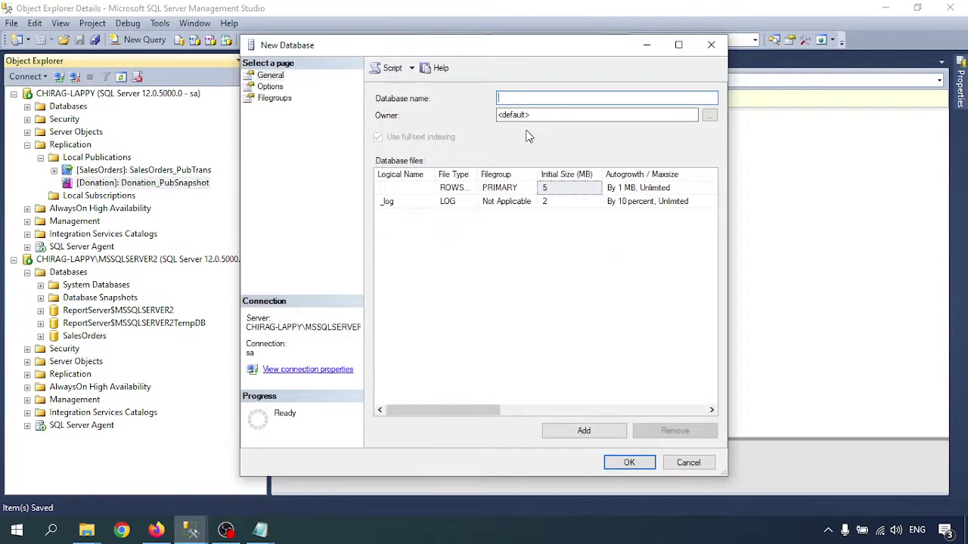
pyautogui.write('Donation')
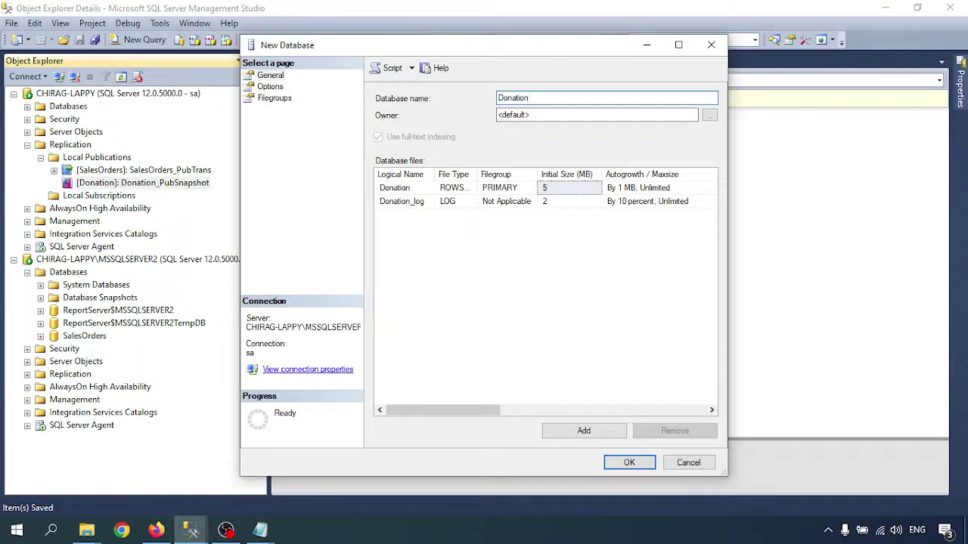
pyautogui.click(628, 463)
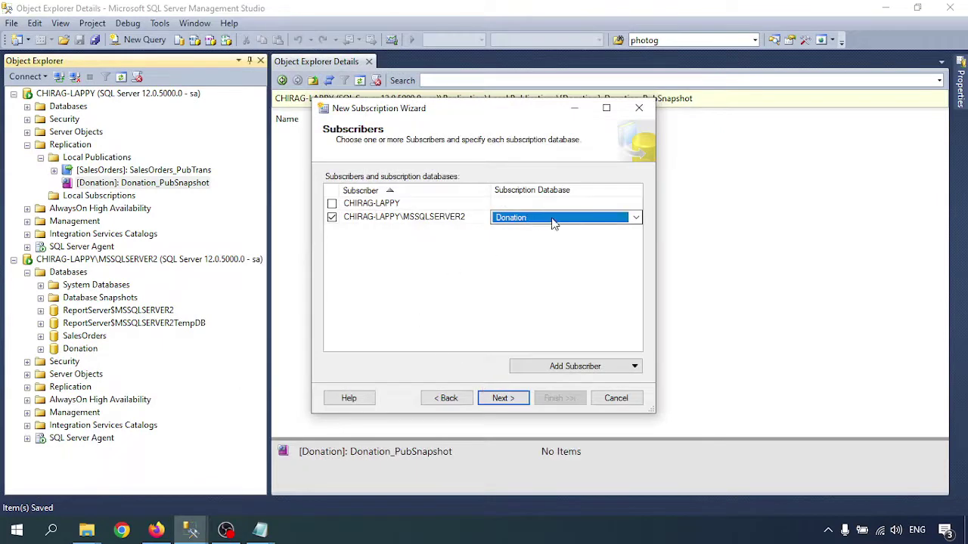
pyautogui.click(505, 397)
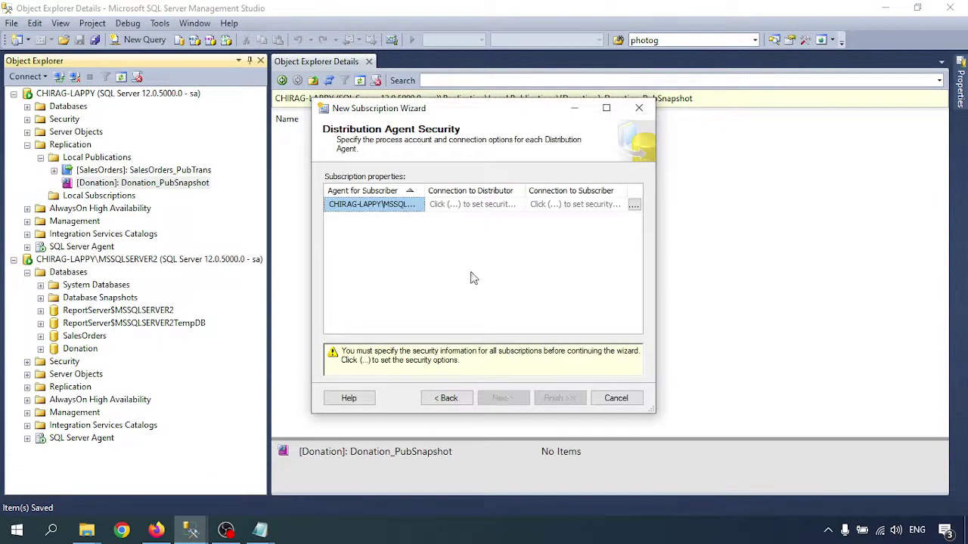
# Open the Distribution Agent security settings for the subscriber and copy the repl_distribution account name from the Steps.txt notes in Notepad
pyautogui.click(635, 205)
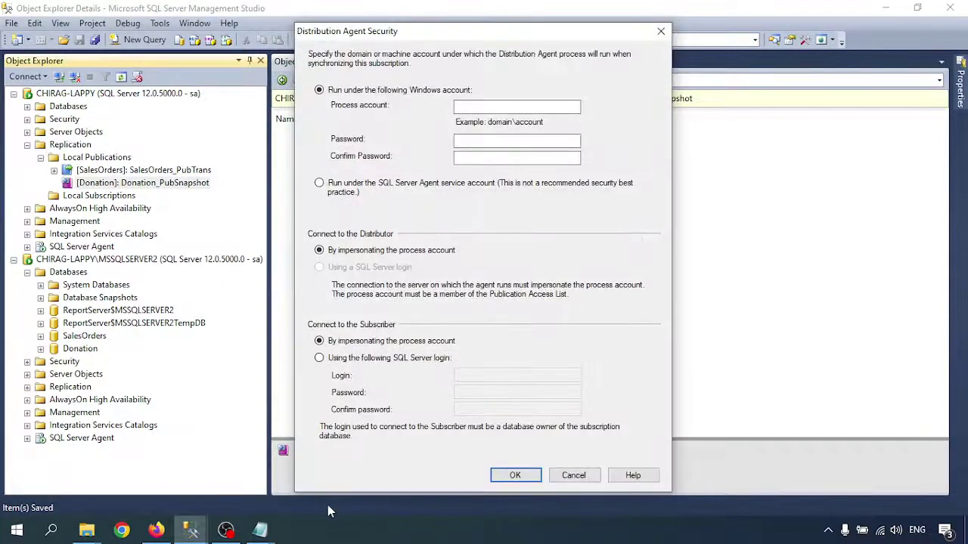
pyautogui.moveTo(260, 529)
pyautogui.click(307, 474)
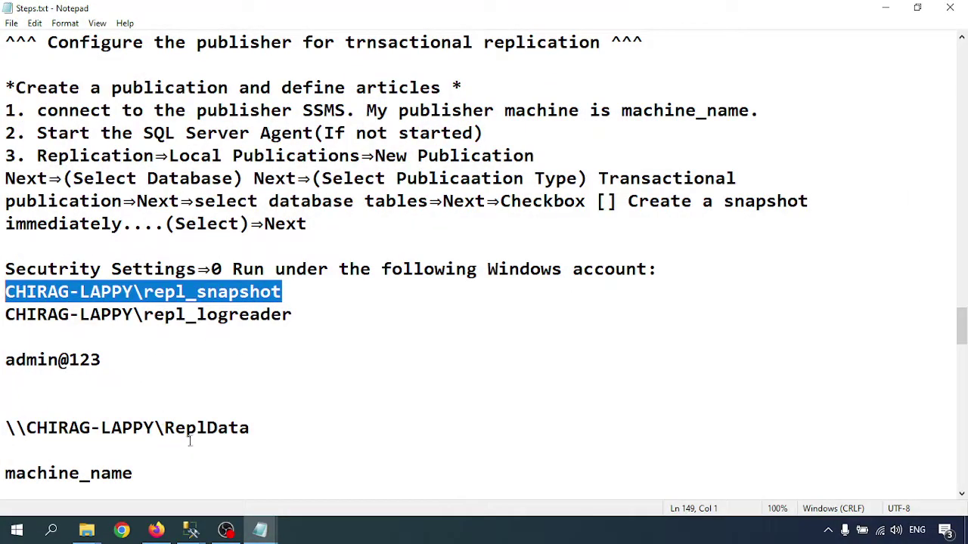
pyautogui.scroll(-14, 161, 397)
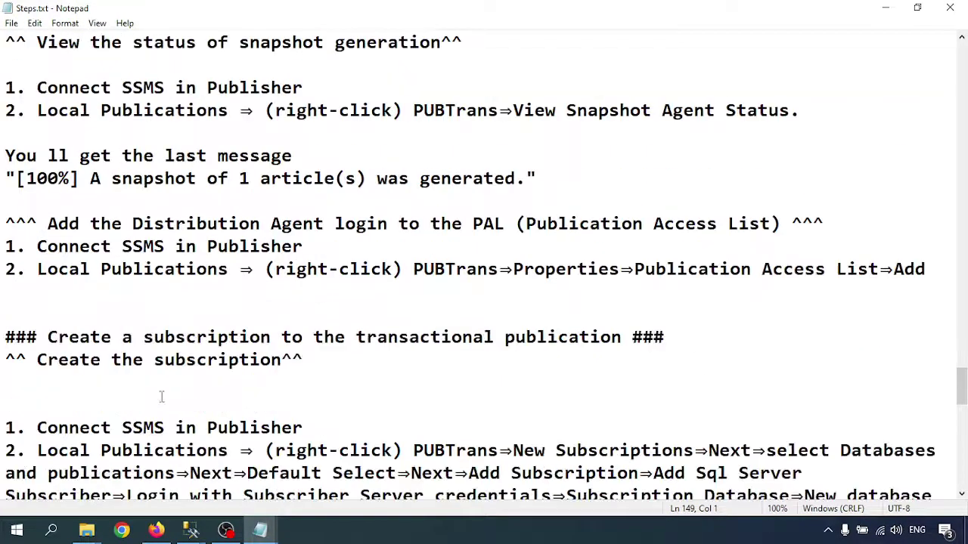
pyautogui.scroll(-2, 161, 397)
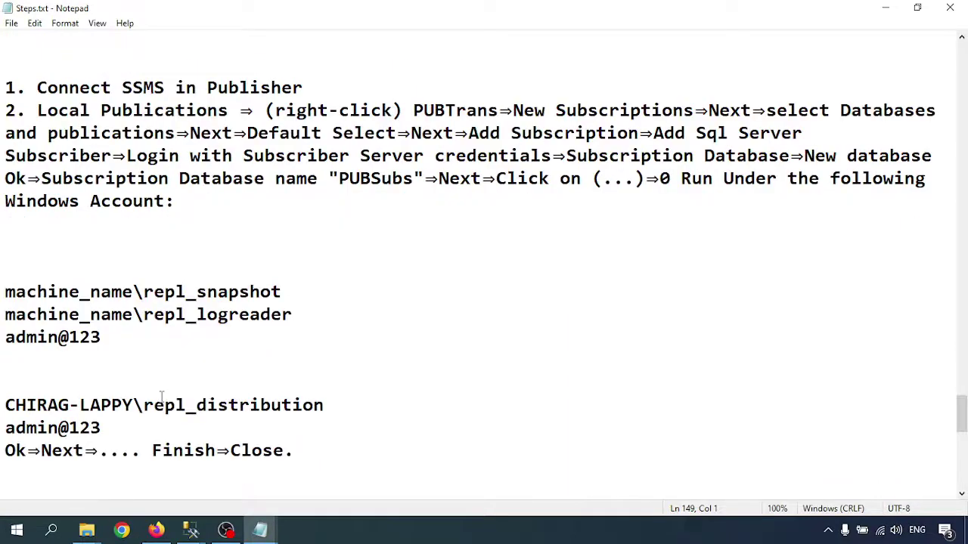
pyautogui.moveTo(324, 406); pyautogui.dragTo(6, 406)
pyautogui.hotkey('ctrl', 'c')
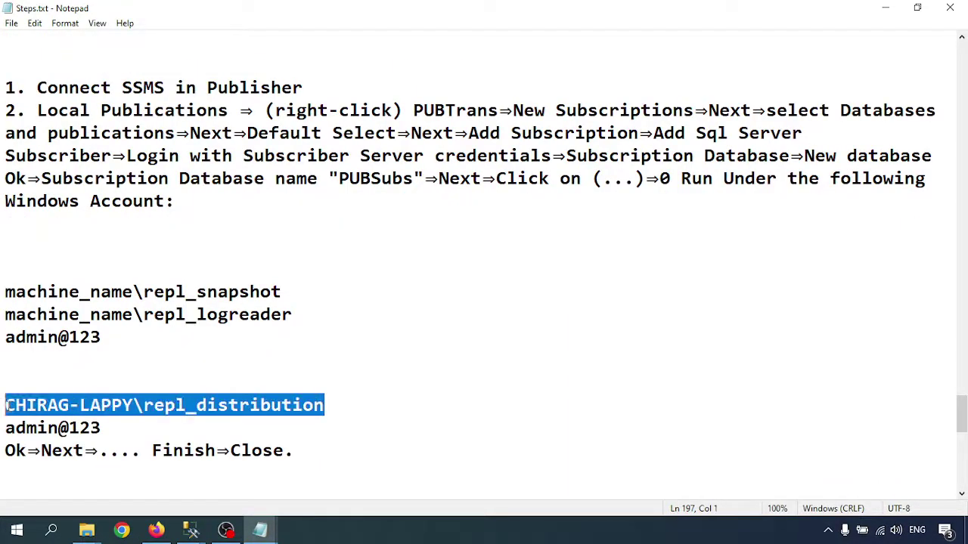
pyautogui.click(886, 7)
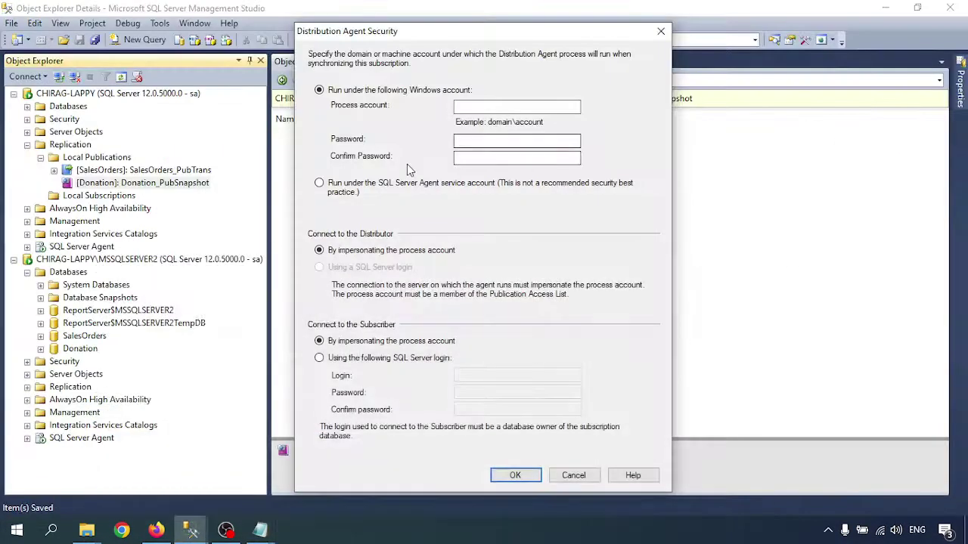
# Run the Distribution Agent under the copied repl_distribution process account, enter and confirm the account password, and accept the security settings
pyautogui.click(483, 105)
pyautogui.hotkey('ctrl', 'v')
pyautogui.click(483, 140)
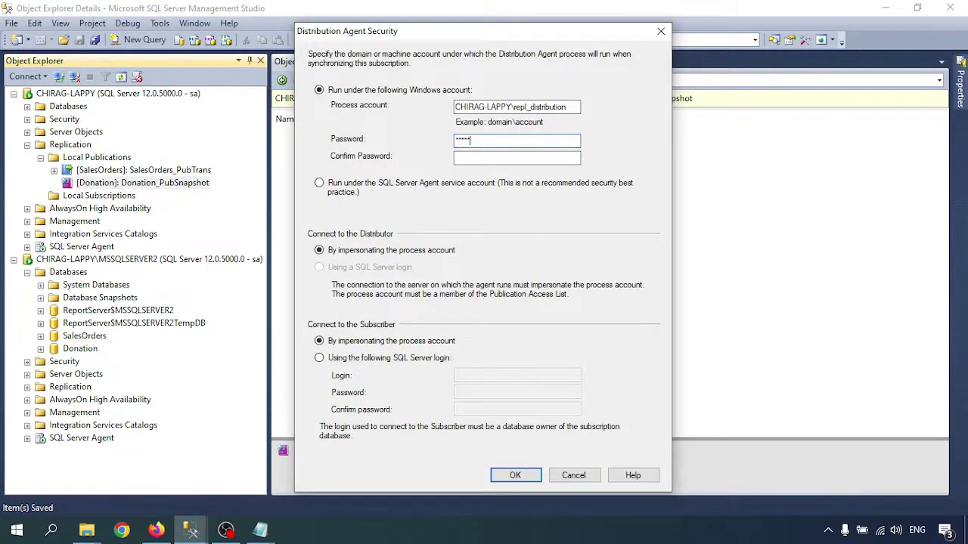
pyautogui.click(517, 157)
pyautogui.click(517, 478)
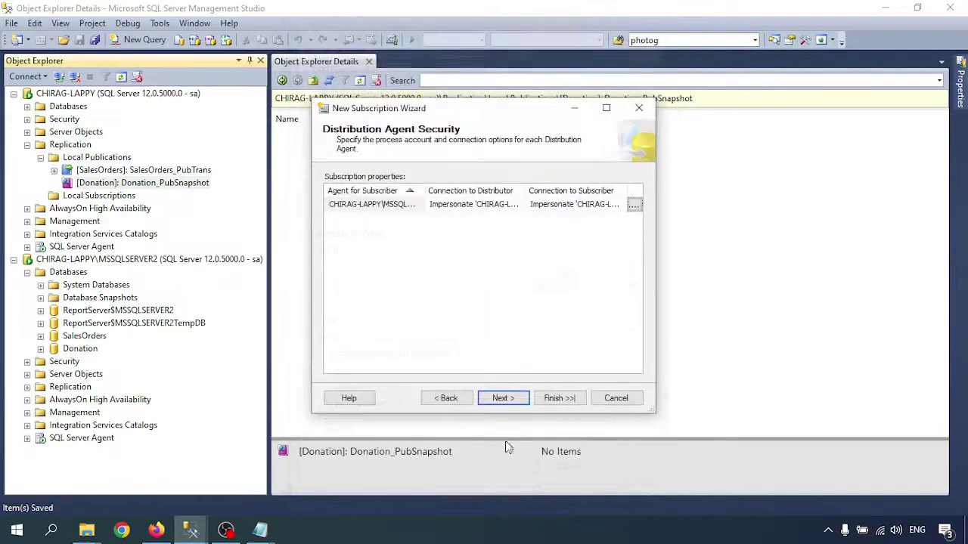
# Keep the agent schedule on Run continuously with immediate initialization, and finish the wizard to create the subscription
pyautogui.click(501, 397)
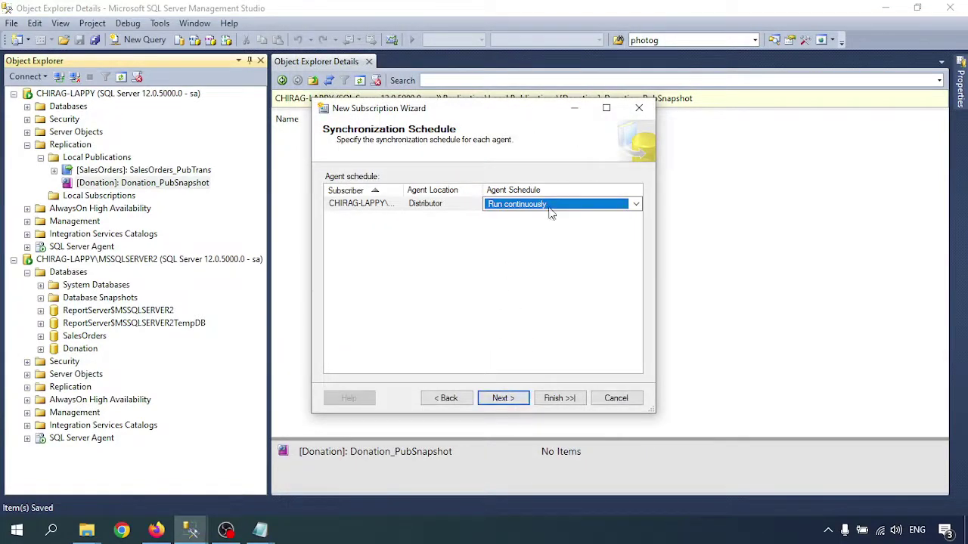
pyautogui.click(513, 401)
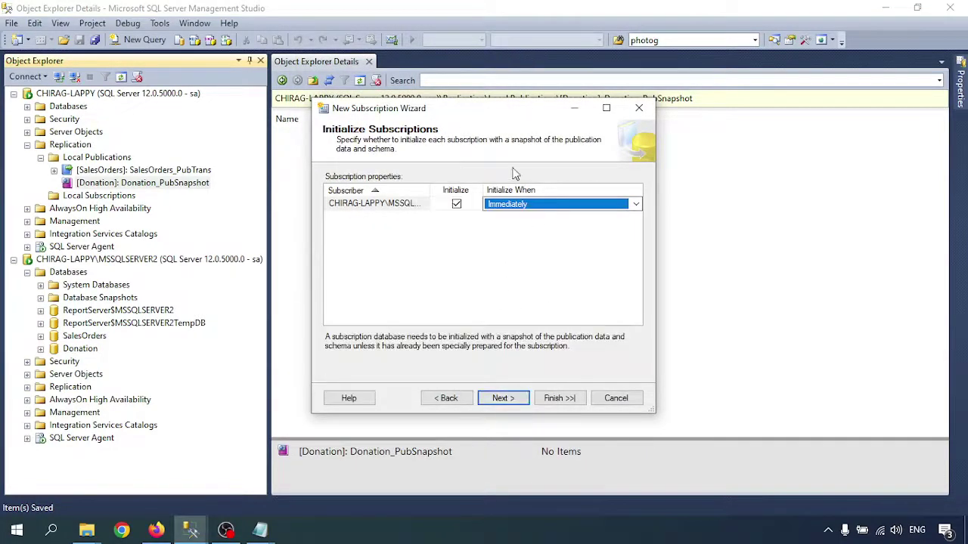
pyautogui.click(505, 401)
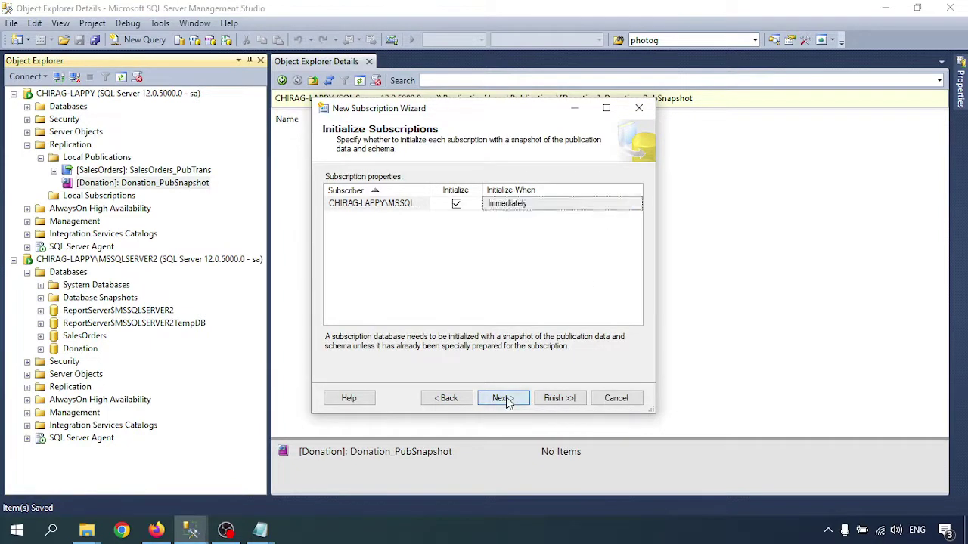
pyautogui.click(506, 399)
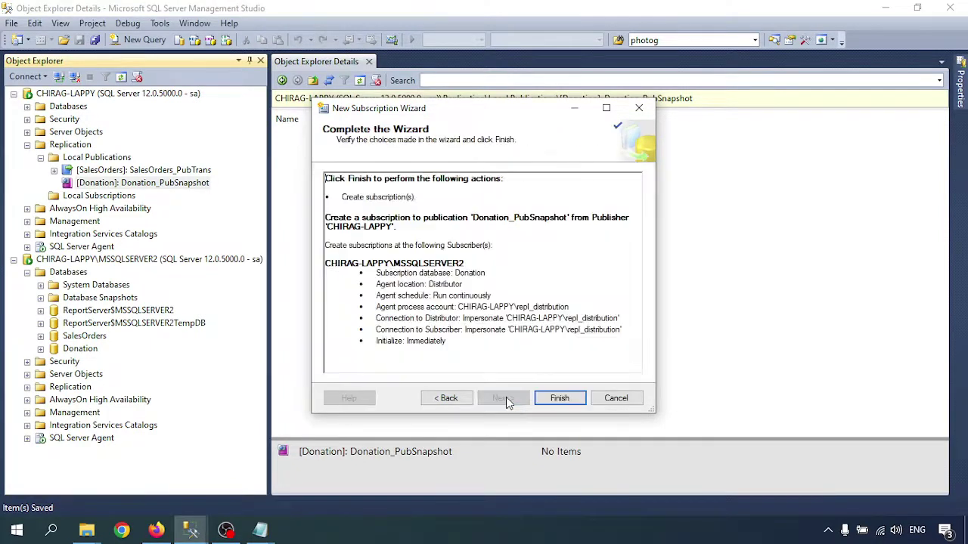
pyautogui.click(561, 398)
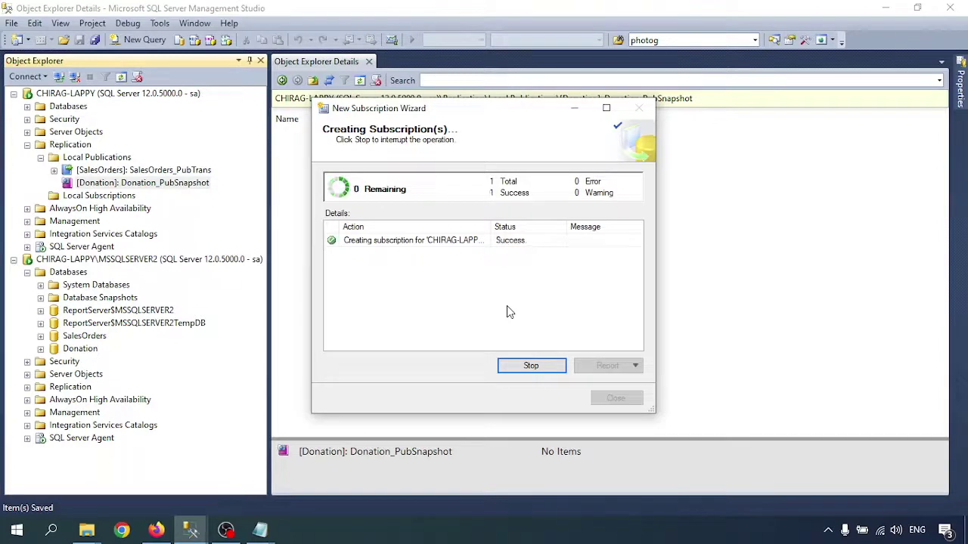
# Close the completed subscription wizard and view the synchronization status of the new Donation subscription on MSSQLSERVER2
pyautogui.click(617, 399)
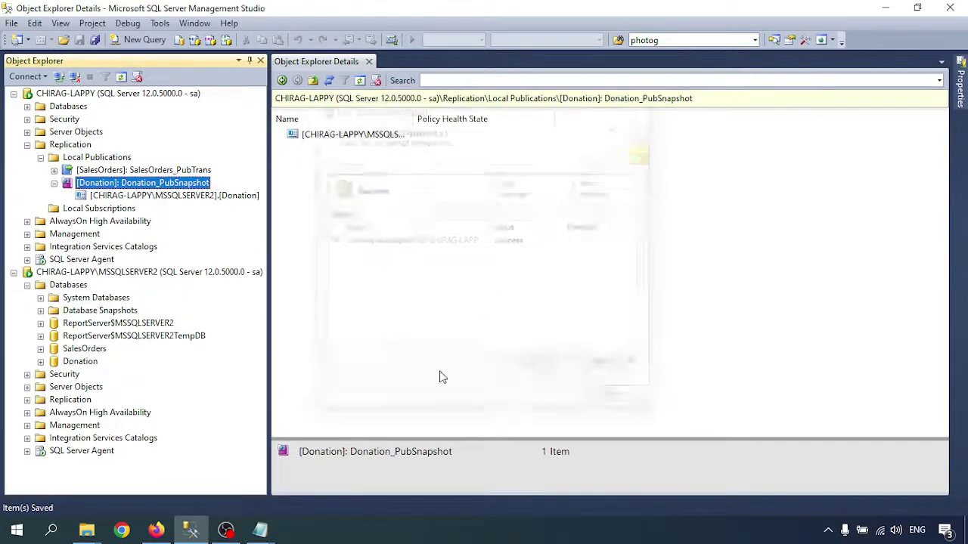
pyautogui.rightClick(127, 195)
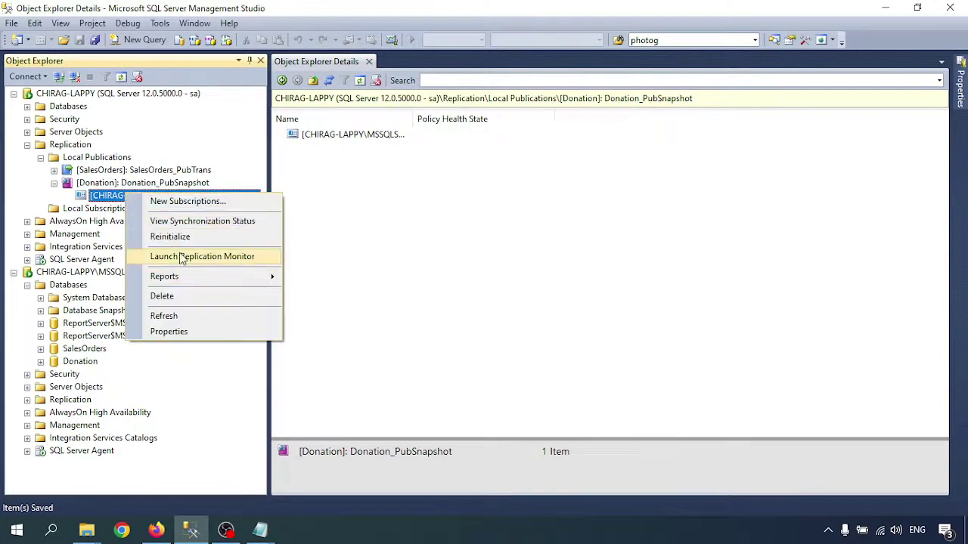
pyautogui.click(182, 221)
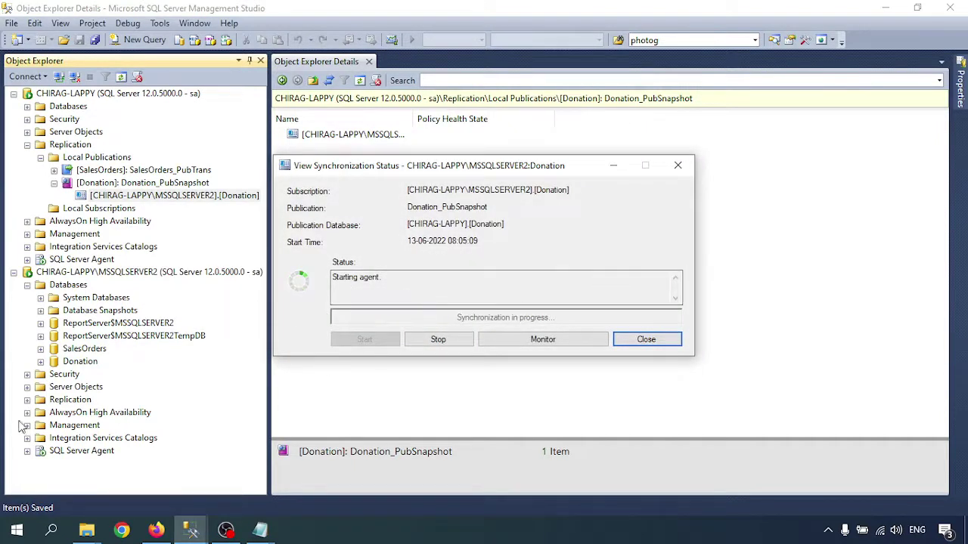
# Refresh the databases of the MSSQLSERVER2 instance, check the Donation database's tables, and expand the instance's Security folder
pyautogui.click(69, 284)
pyautogui.rightClick(60, 285)
pyautogui.click(121, 440)
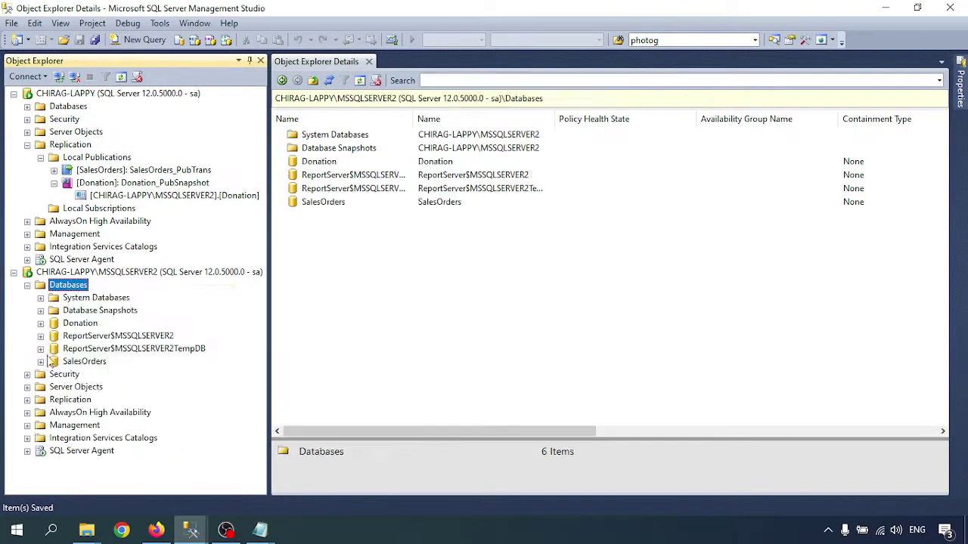
pyautogui.click(40, 324)
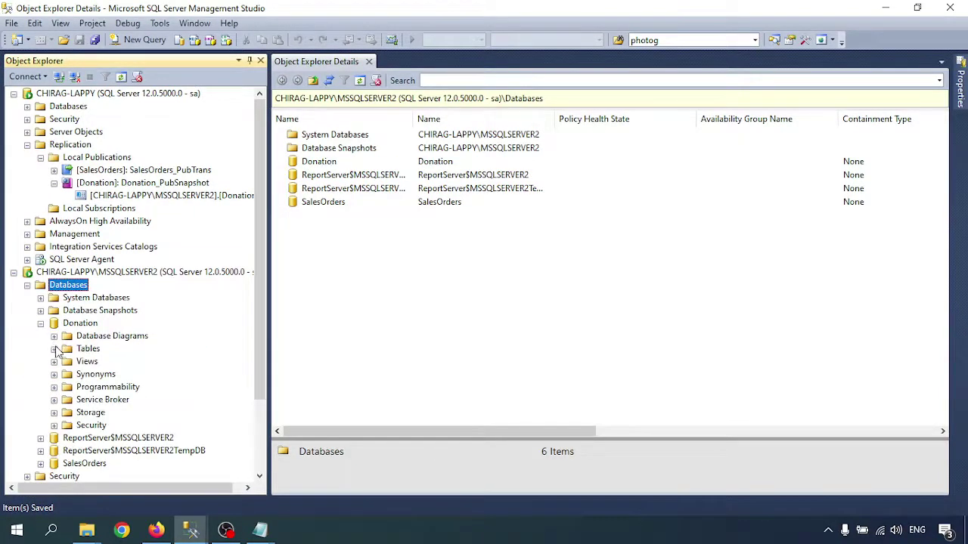
pyautogui.click(54, 349)
pyautogui.click(41, 323)
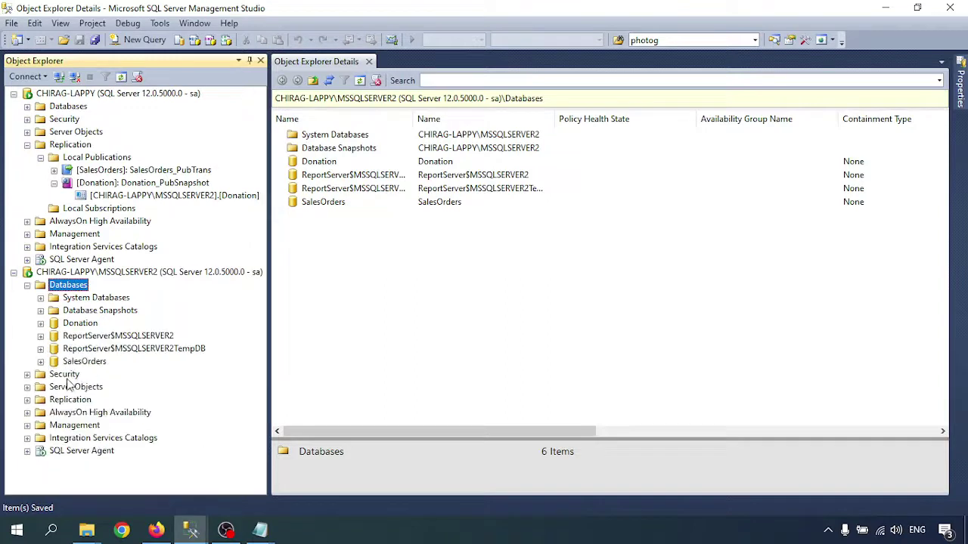
pyautogui.click(27, 376)
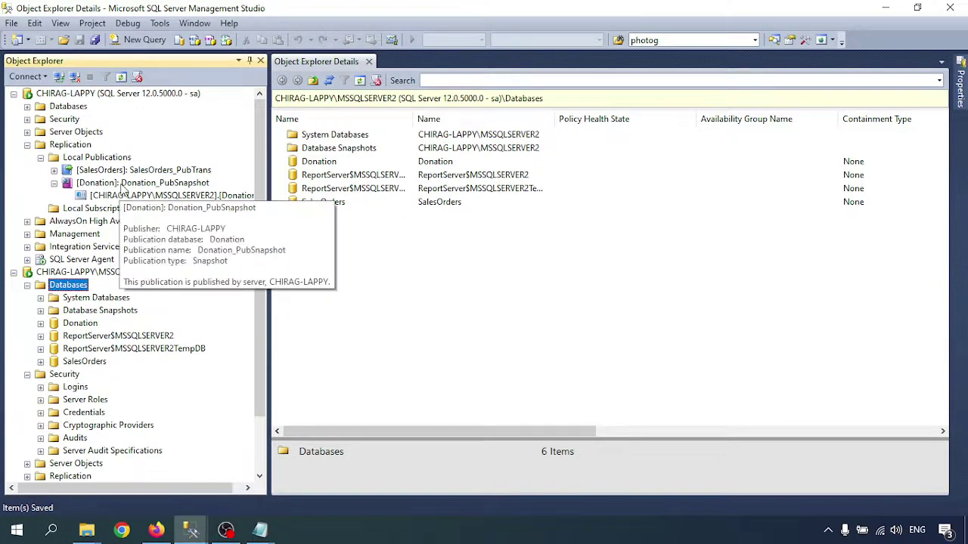
# Add the repl_distribution login to the publication access list of Donation_PubSnapshot and save the publication properties
pyautogui.rightClick(139, 183)
pyautogui.click(193, 350)
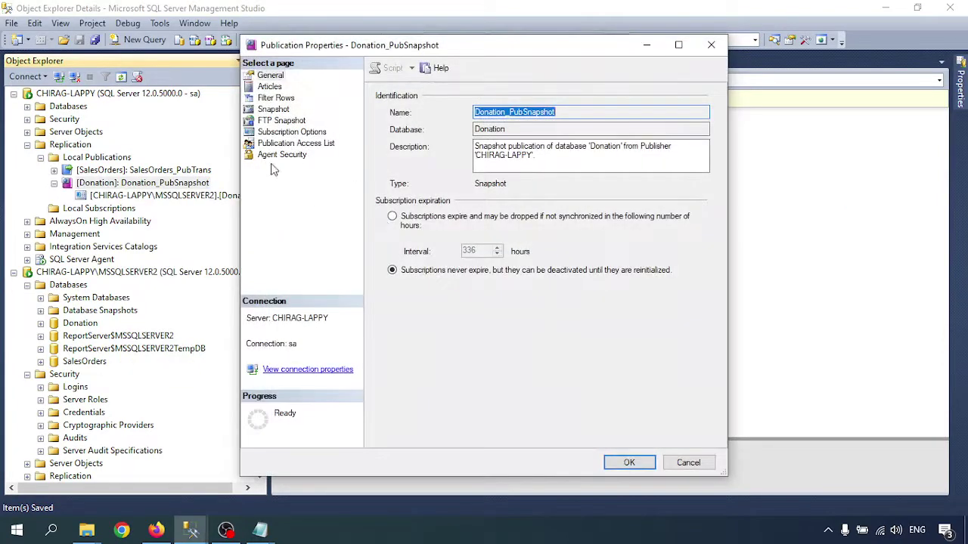
pyautogui.click(284, 144)
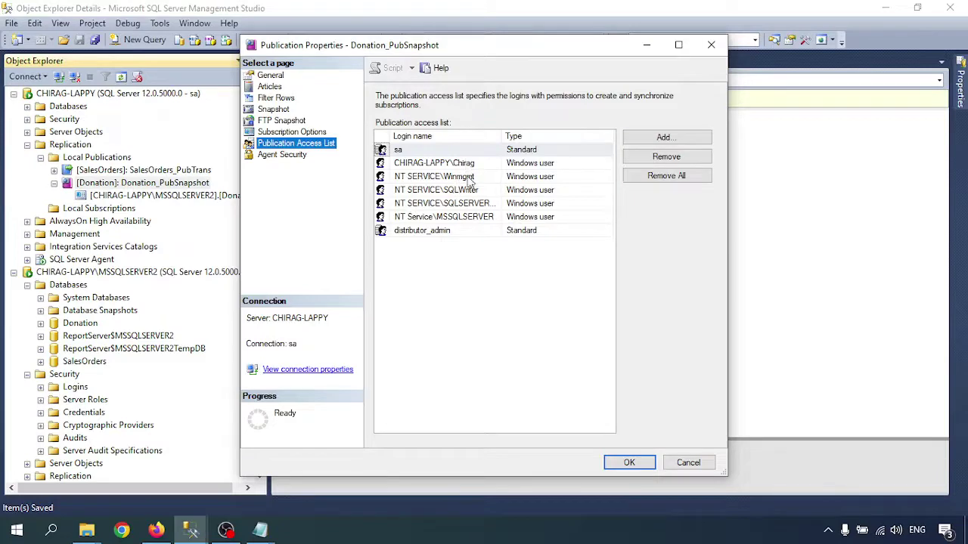
pyautogui.click(638, 137)
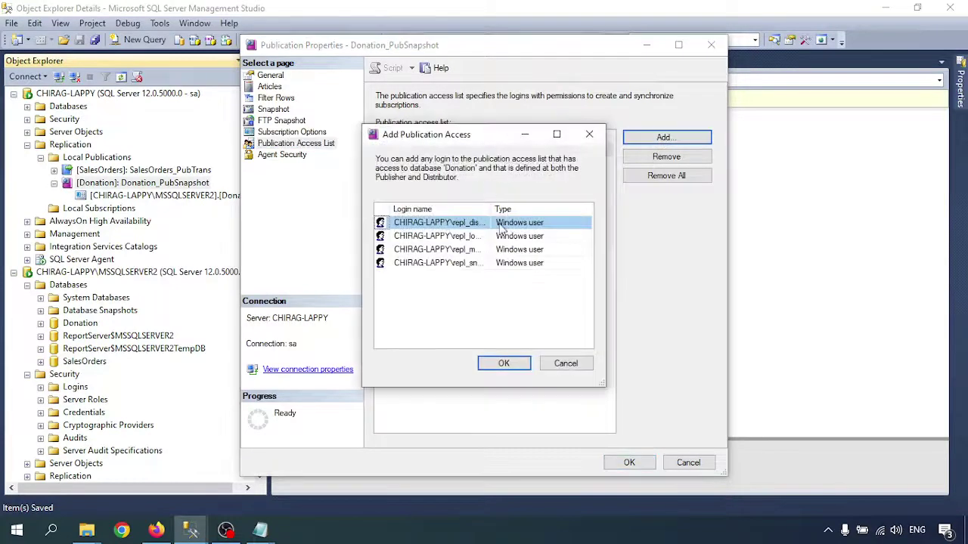
pyautogui.click(506, 363)
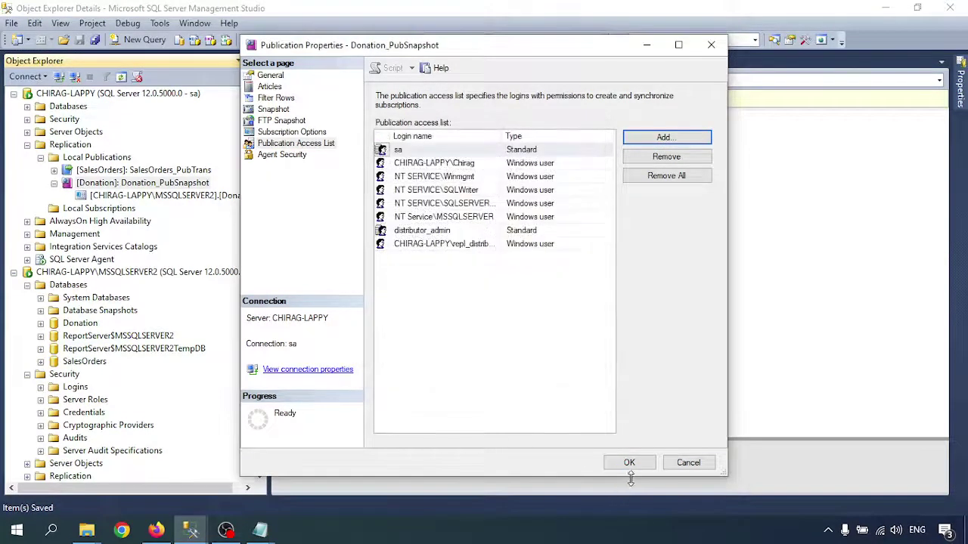
pyautogui.click(630, 463)
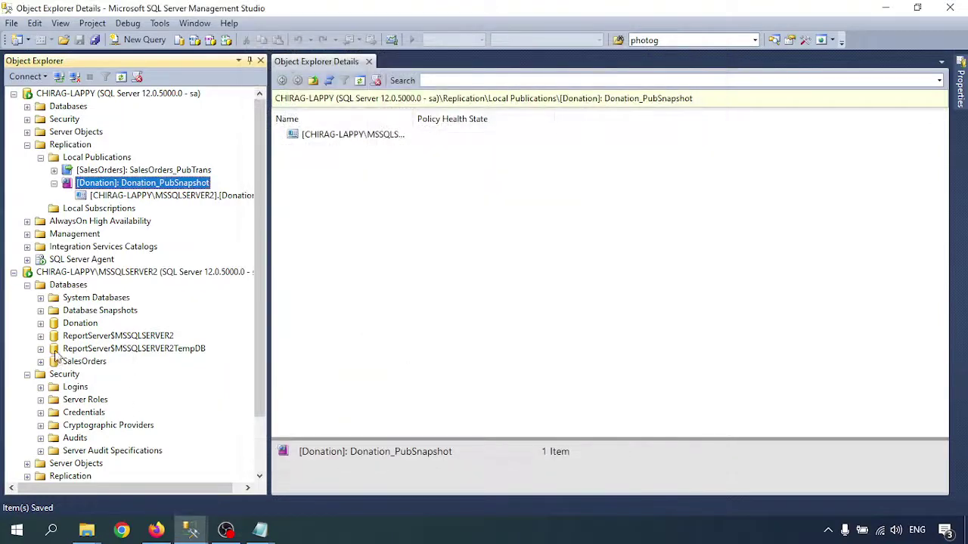
# Map the repl_distribution login on MSSQLSERVER2 to the Donation database with the db_owner role
pyautogui.scroll(-2, 58, 300)
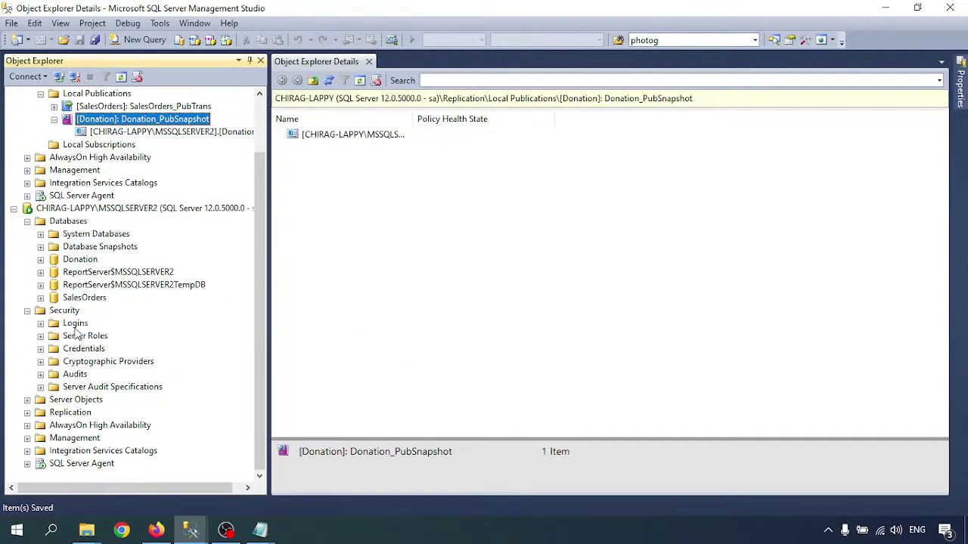
pyautogui.click(42, 323)
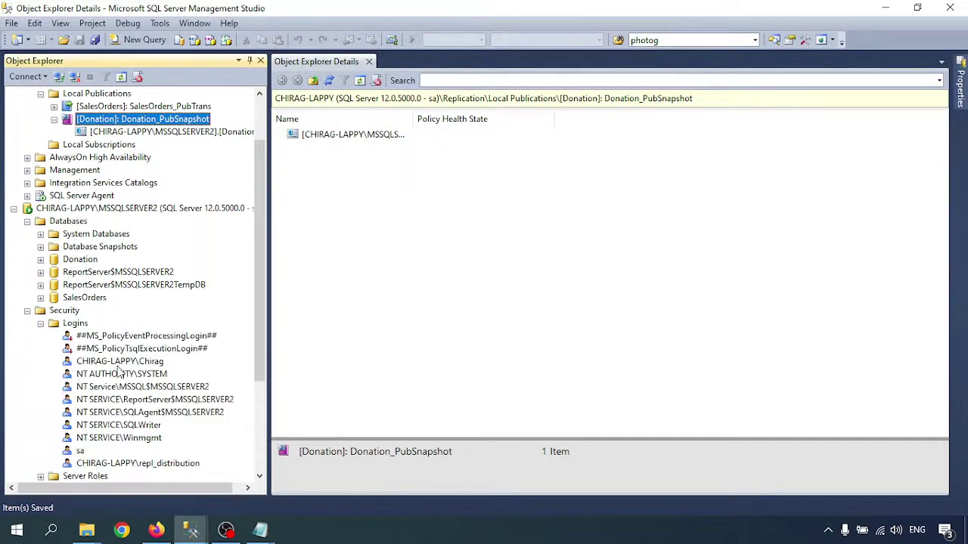
pyautogui.rightClick(144, 464)
pyautogui.press('Escape')
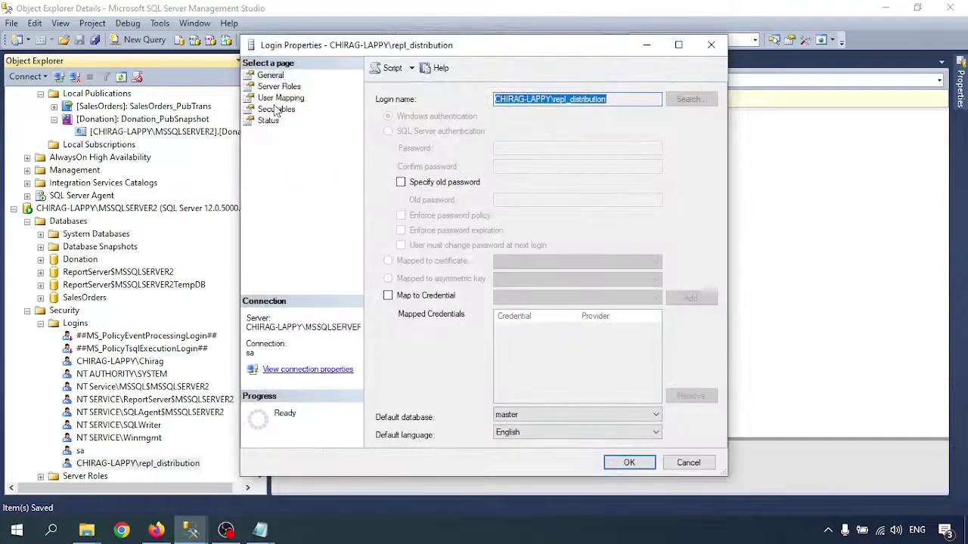
pyautogui.click(279, 100)
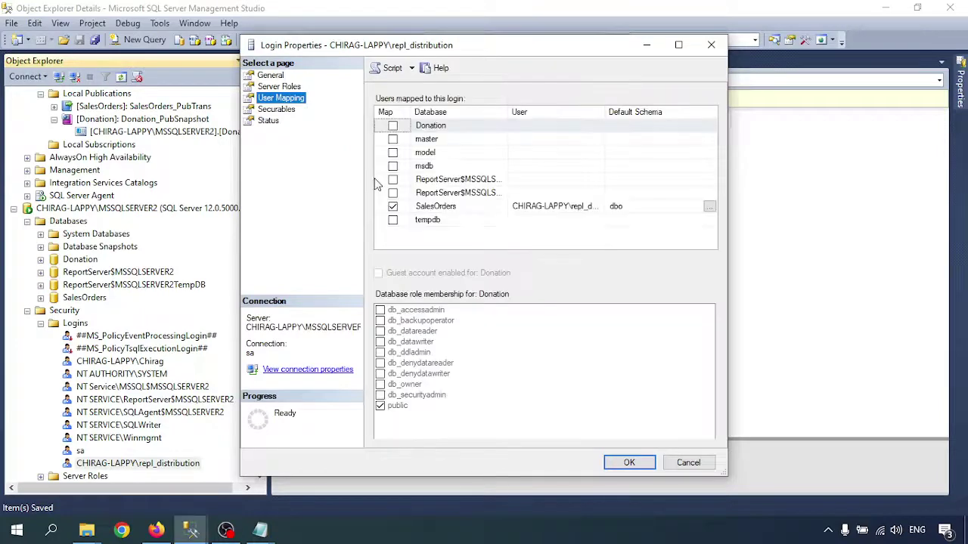
pyautogui.click(393, 126)
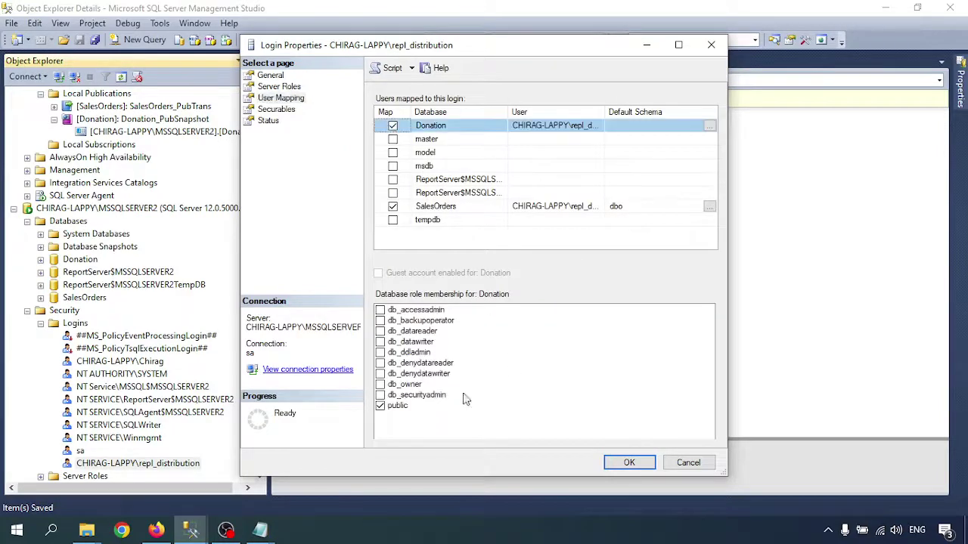
pyautogui.click(380, 385)
pyautogui.click(628, 462)
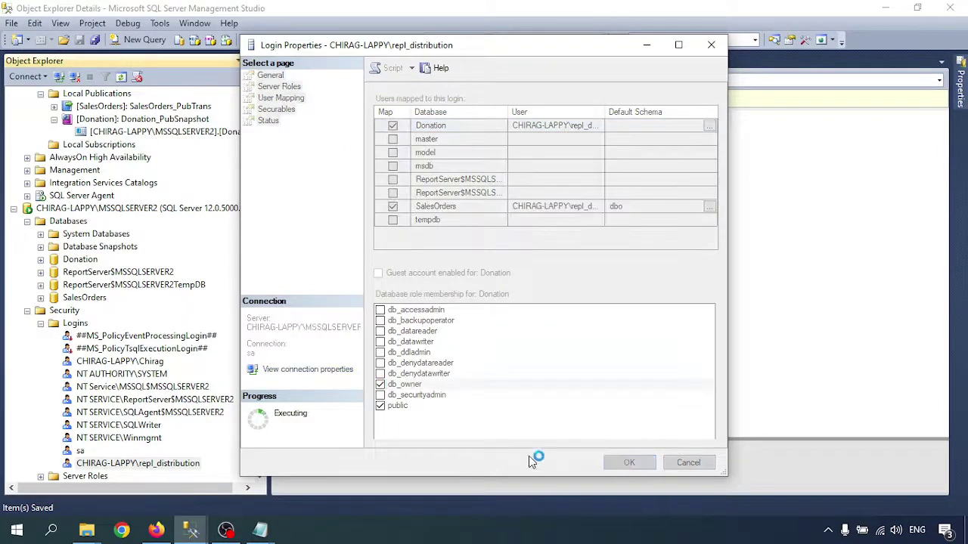
# Try to start synchronization of the MSSQLSERVER2 Donation subscription from its synchronization status, and close the status window
pyautogui.scroll(2, 138, 291)
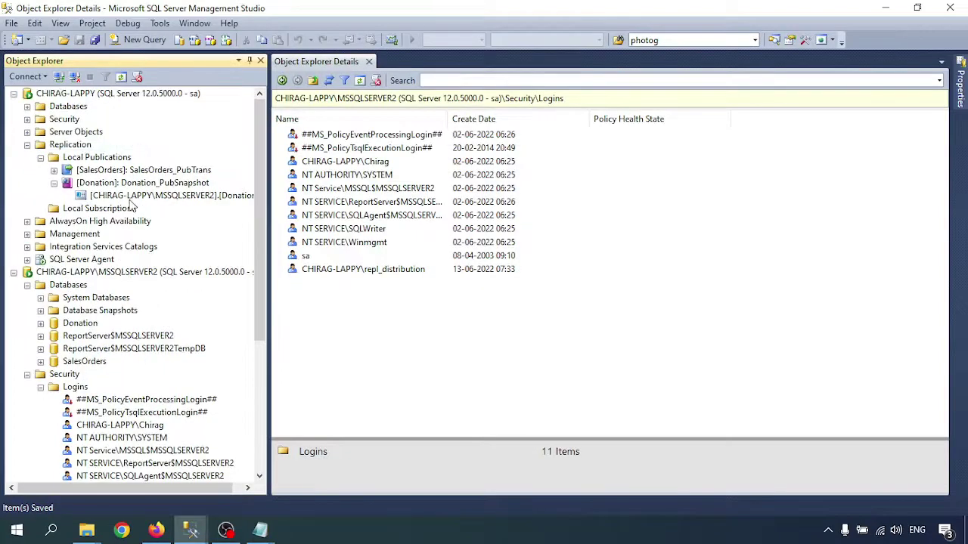
pyautogui.rightClick(133, 195)
pyautogui.click(178, 219)
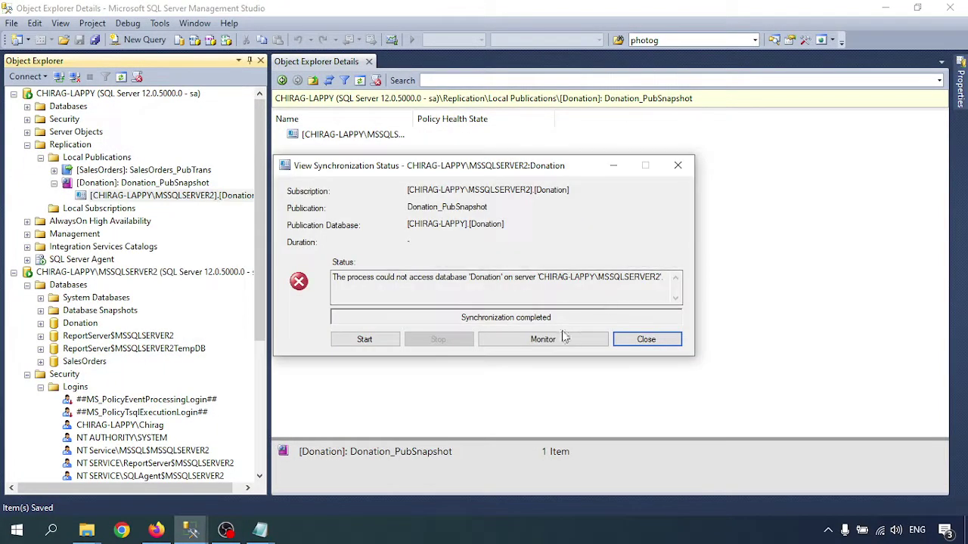
pyautogui.click(389, 339)
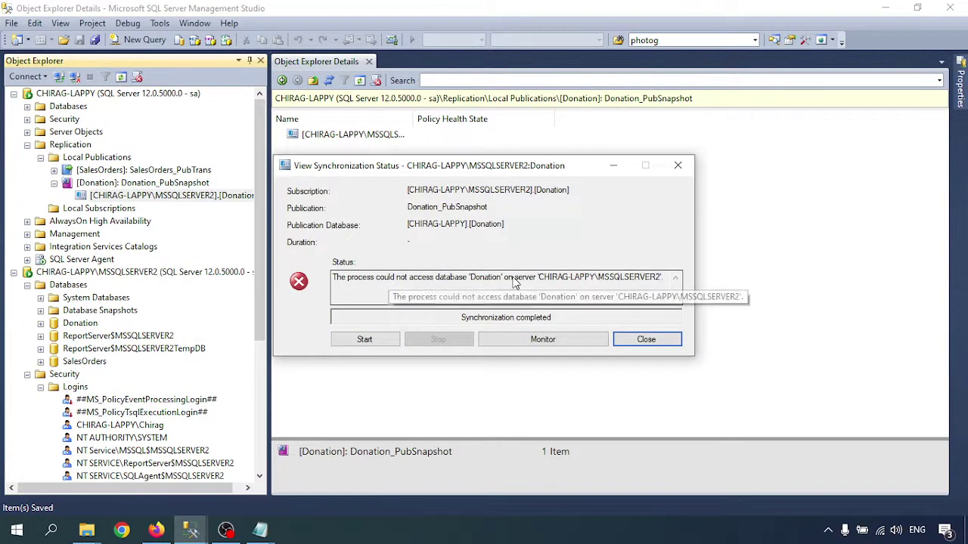
pyautogui.click(377, 341)
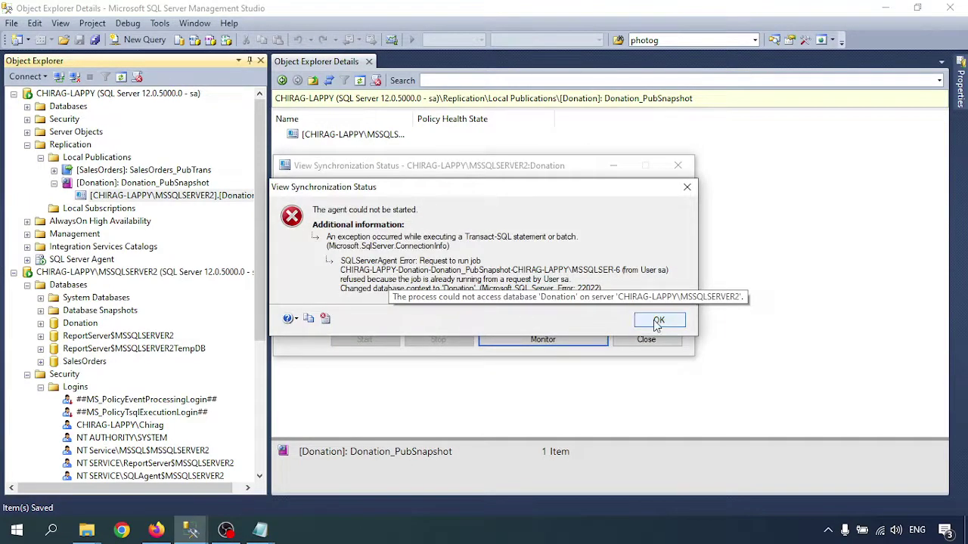
pyautogui.click(657, 322)
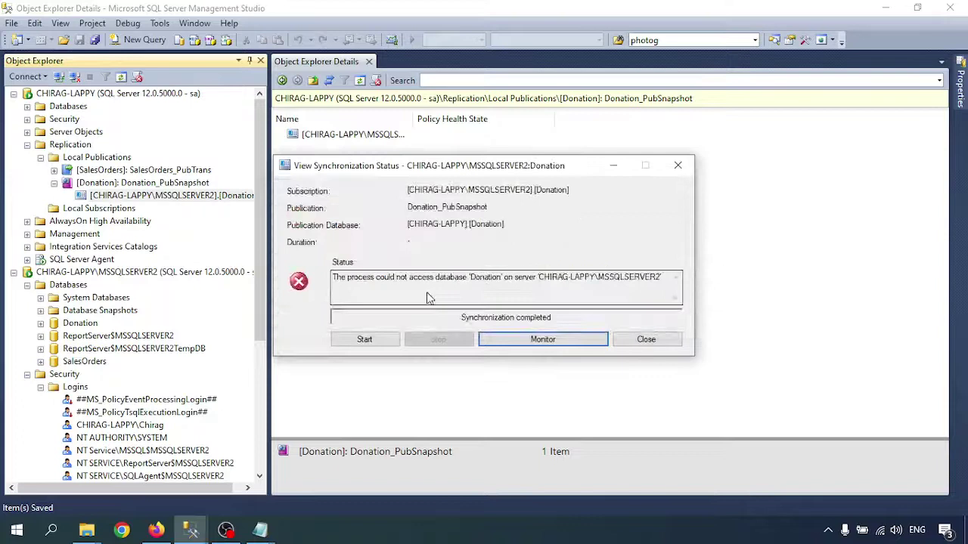
pyautogui.click(645, 339)
# Refresh the Donation_PubSnapshot publication, reopen its subscription's synchronization status, and launch Replication Monitor from it
pyautogui.rightClick(133, 183)
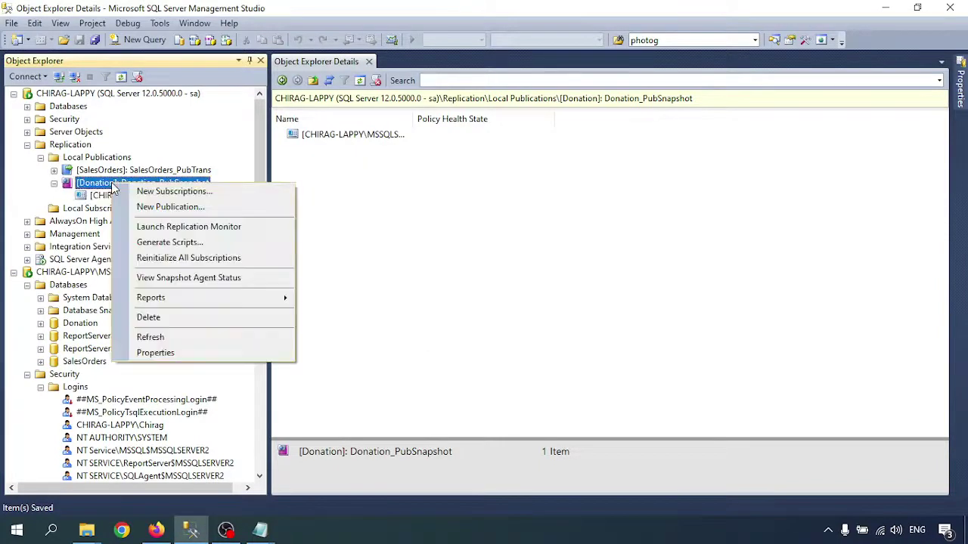
pyautogui.click(165, 337)
pyautogui.rightClick(123, 196)
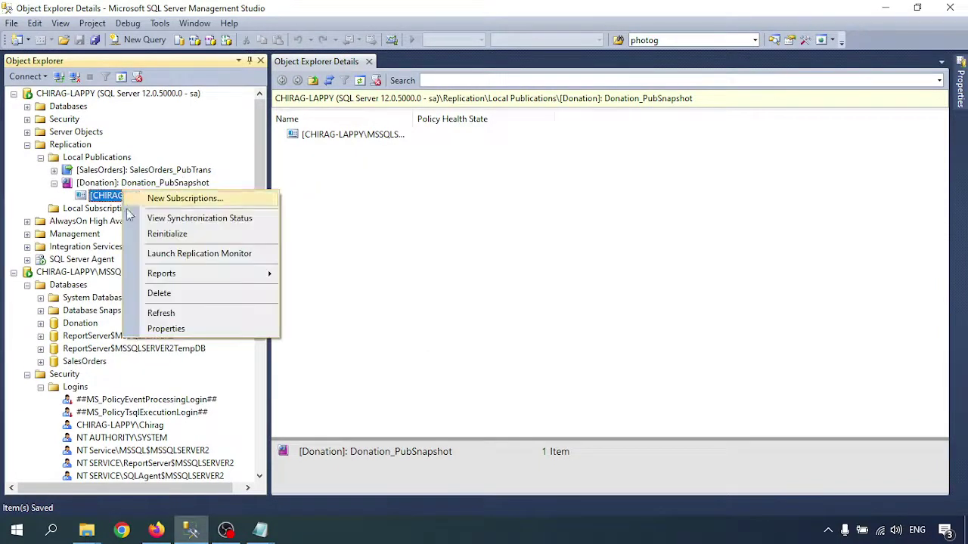
pyautogui.click(190, 218)
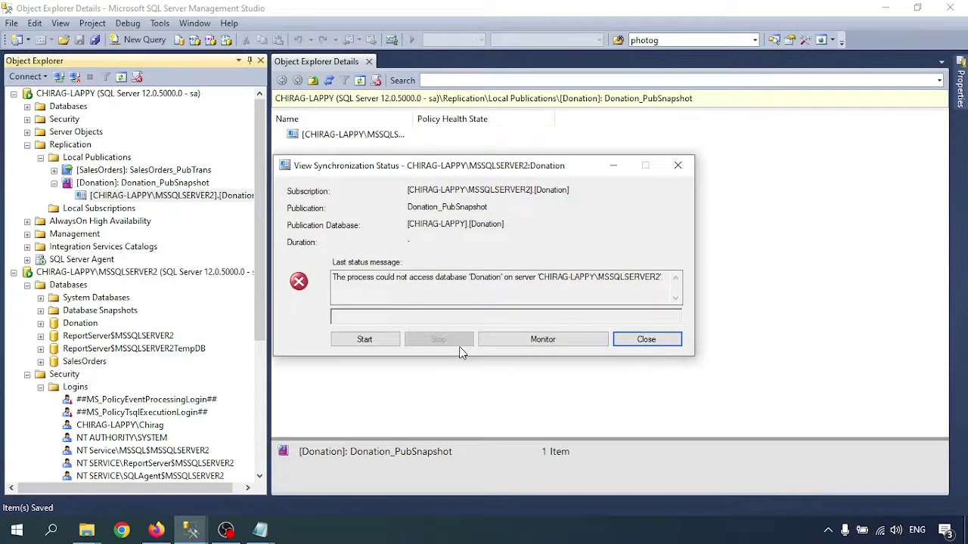
pyautogui.click(557, 340)
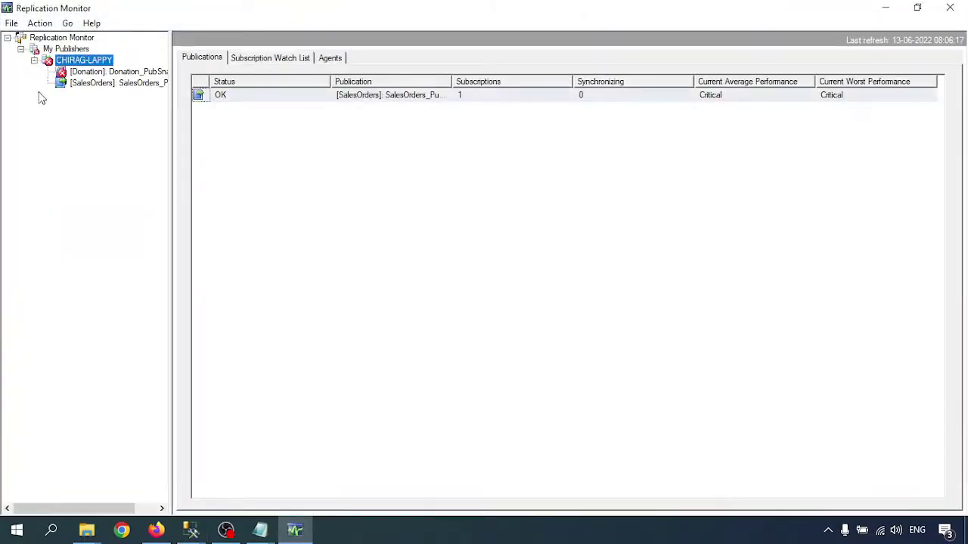
# Examine the Donation publication's agents and subscription in Replication Monitor, and refresh the subscription's status
pyautogui.click(99, 71)
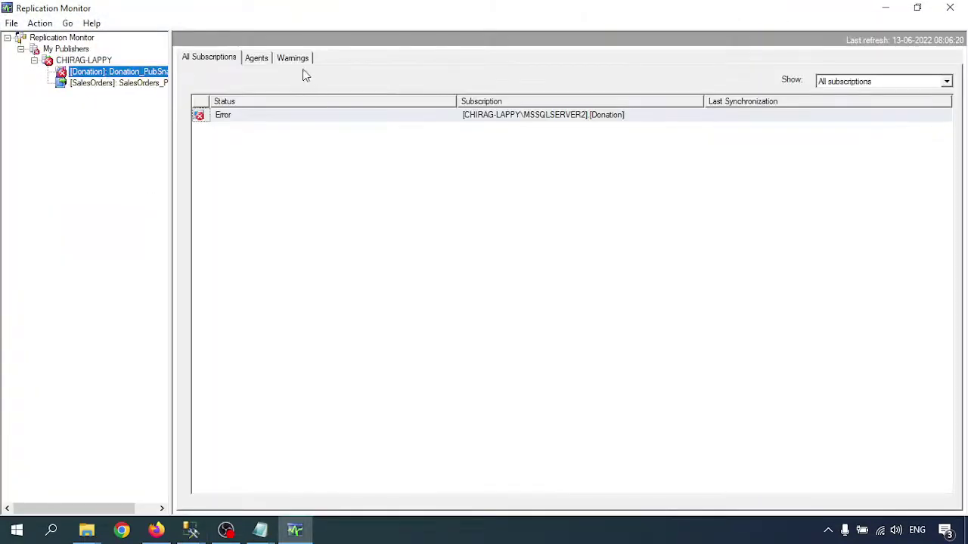
pyautogui.click(257, 59)
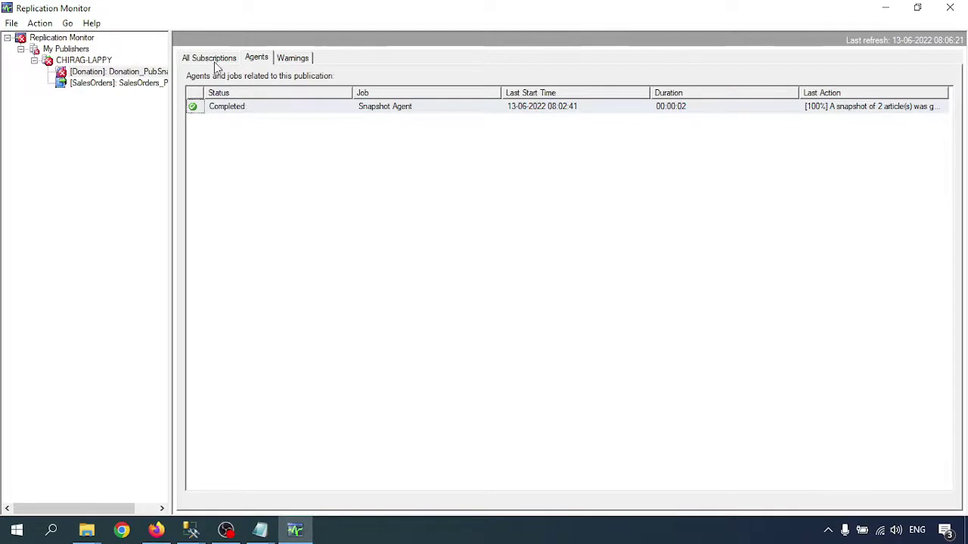
pyautogui.click(209, 59)
pyautogui.rightClick(220, 115)
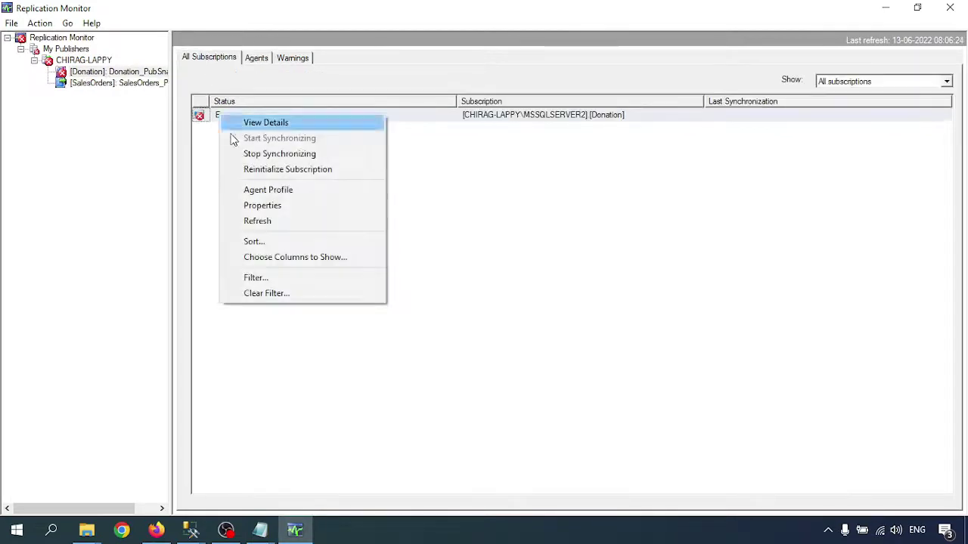
pyautogui.click(452, 294)
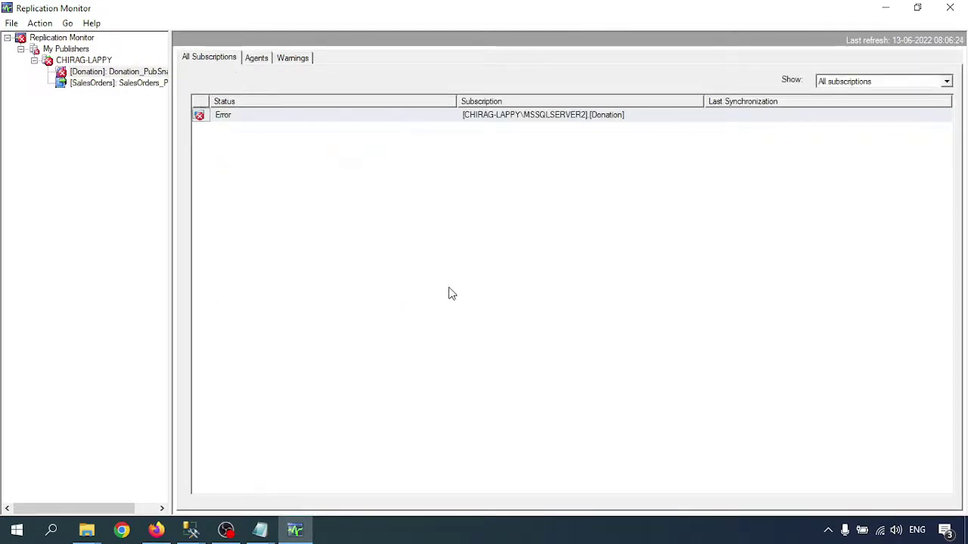
pyautogui.click(495, 323)
pyautogui.rightClick(235, 115)
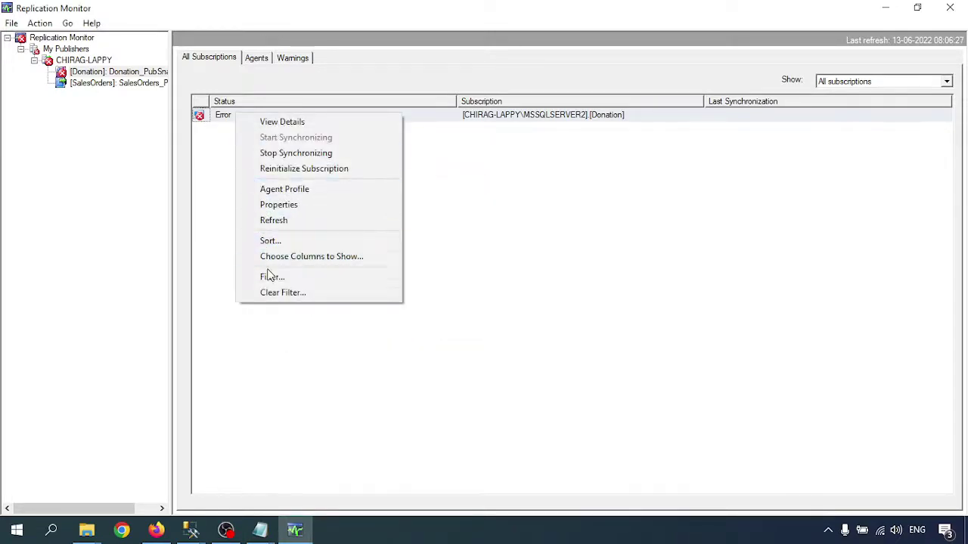
pyautogui.click(273, 220)
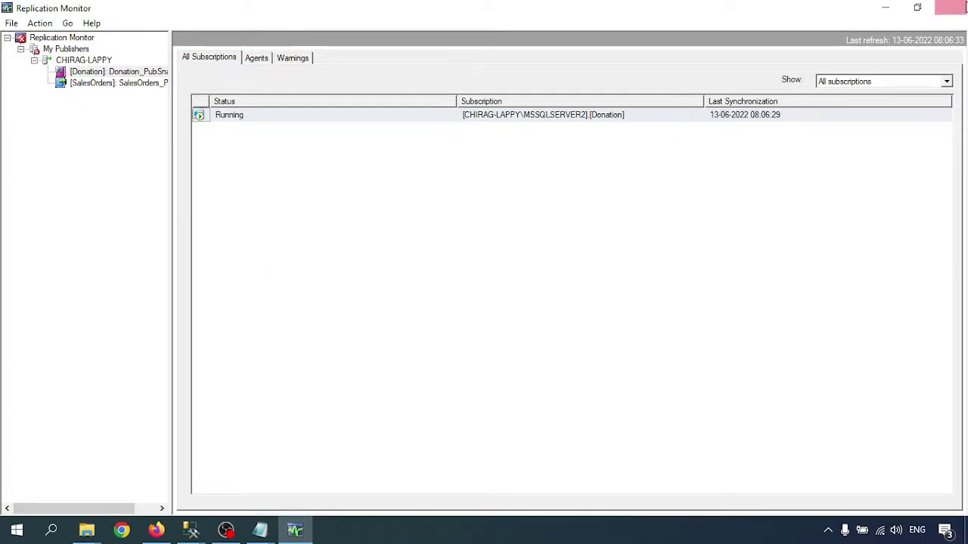
# Close Replication Monitor, check the delivery message in the subscription's synchronization status, and close the status window
pyautogui.click(950, 9)
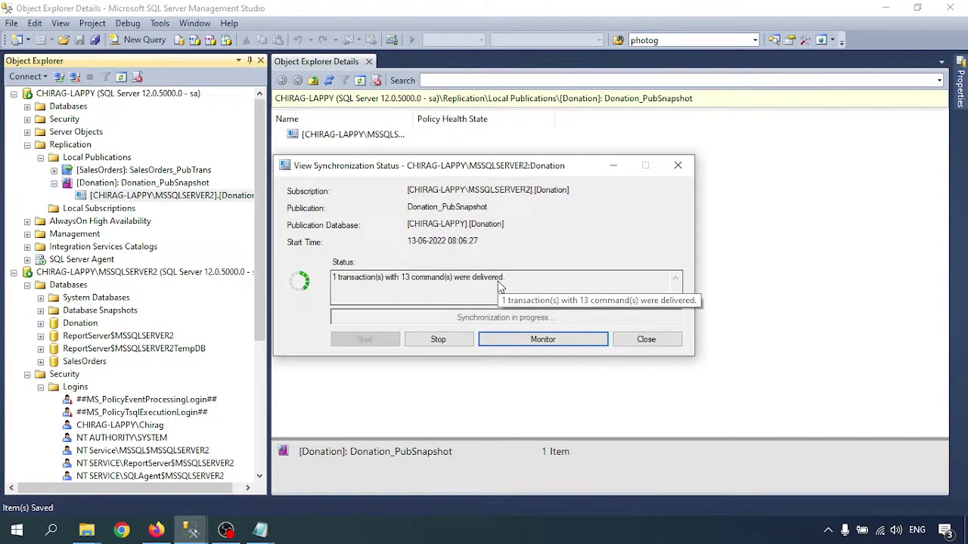
pyautogui.click(646, 339)
pyautogui.scroll(-5, 79, 364)
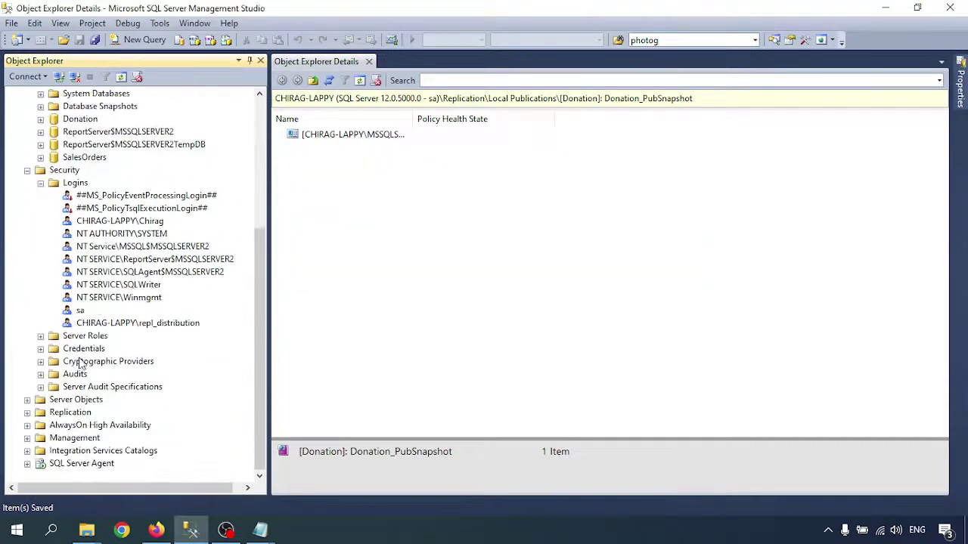
# Expand the Donation database on the MSSQLSERVER2 instance and refresh its Tables folder to check for the replicated tables
pyautogui.scroll(5, 42, 233)
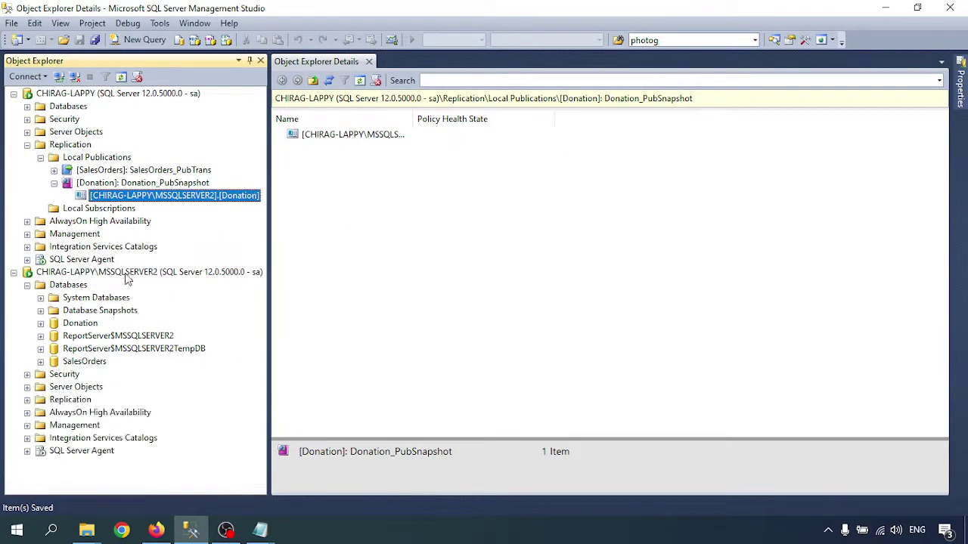
pyautogui.click(128, 272)
pyautogui.click(41, 323)
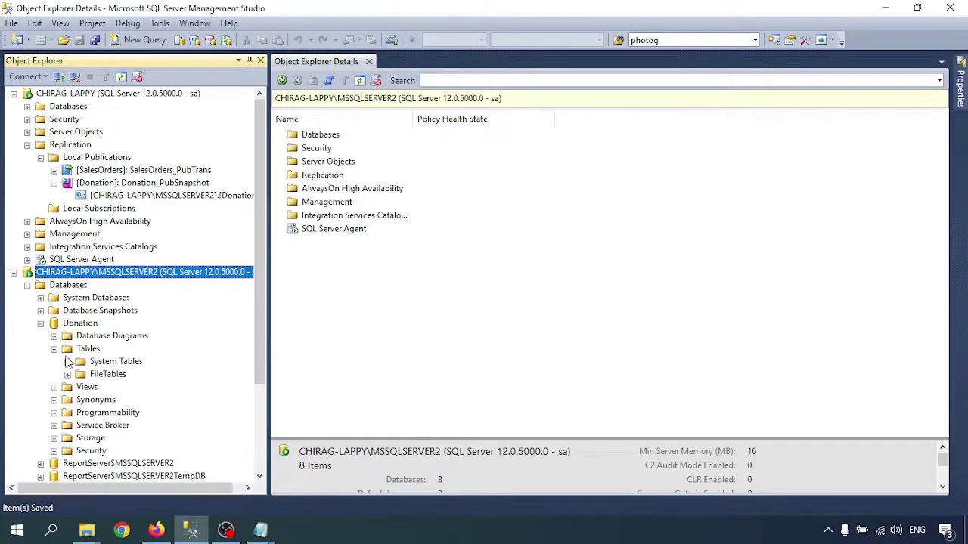
pyautogui.click(86, 348)
pyautogui.rightClick(86, 348)
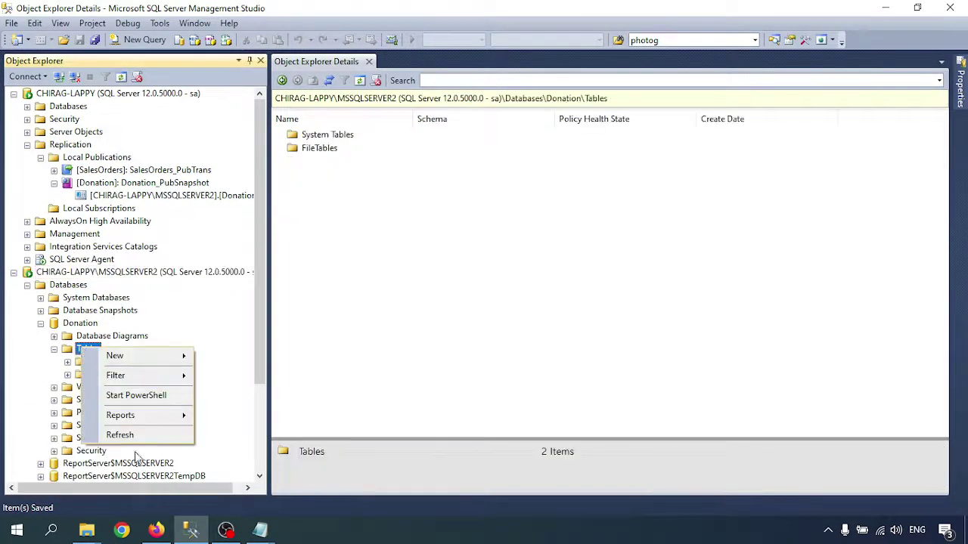
pyautogui.click(125, 434)
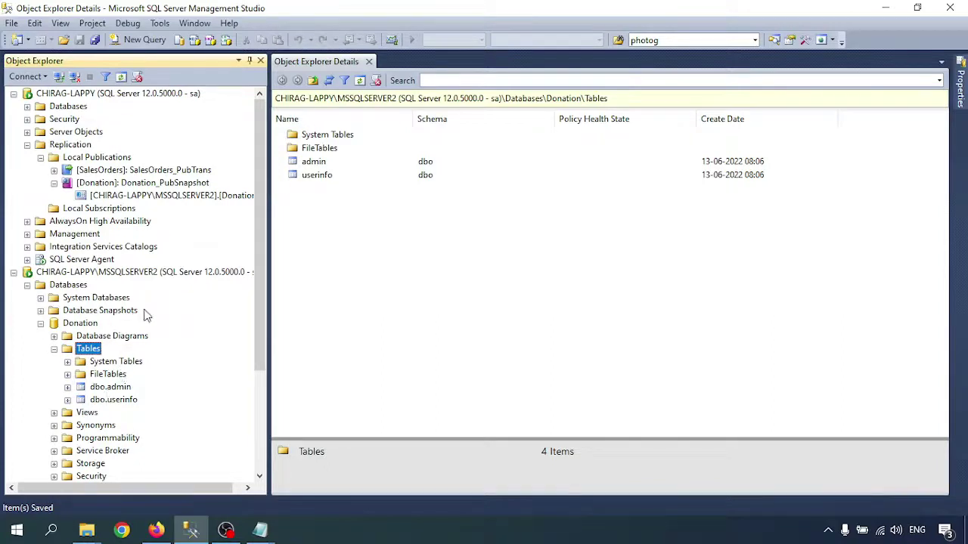
# Switch to Notepad to view the tutorial notes on creating snapshot replication in SQL Server
pyautogui.moveTo(260, 531)
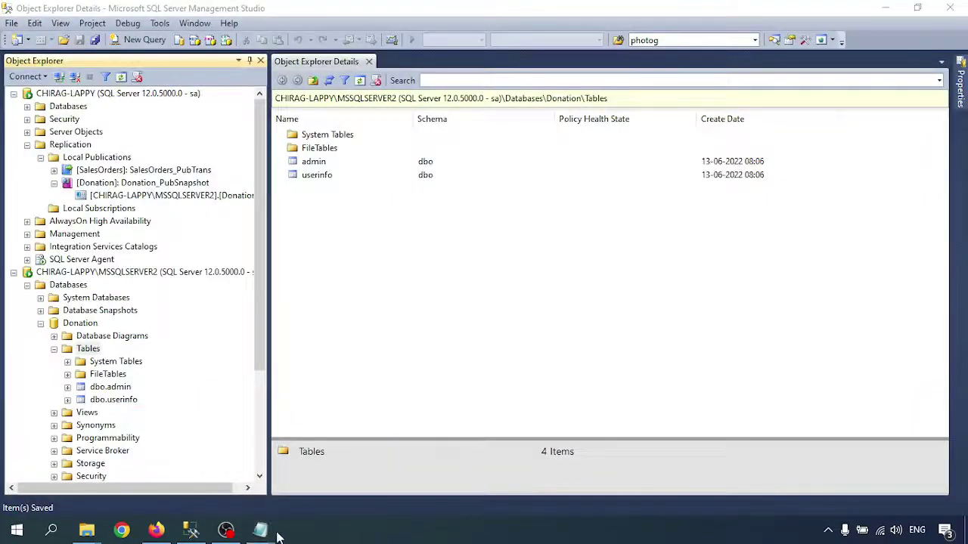
pyautogui.click(325, 461)
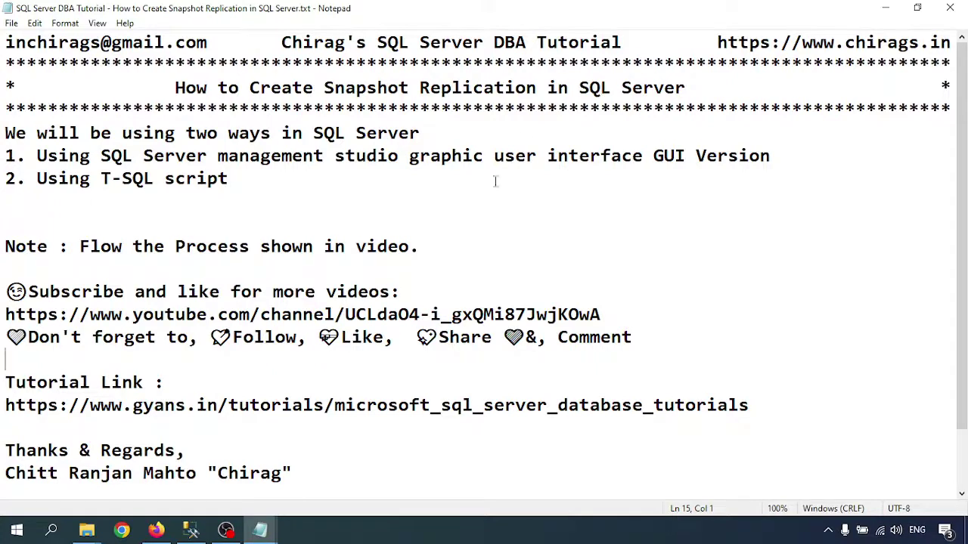
pyautogui.click(388, 537)
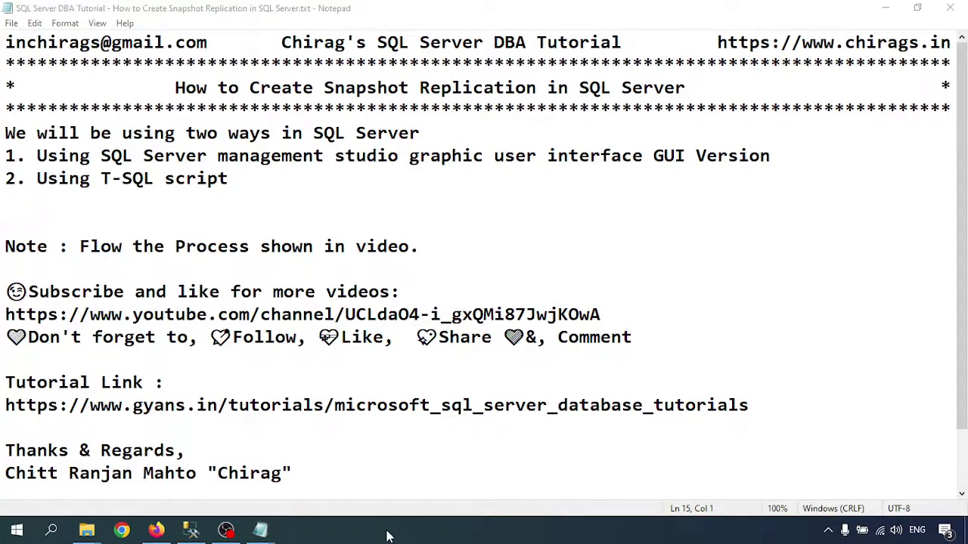